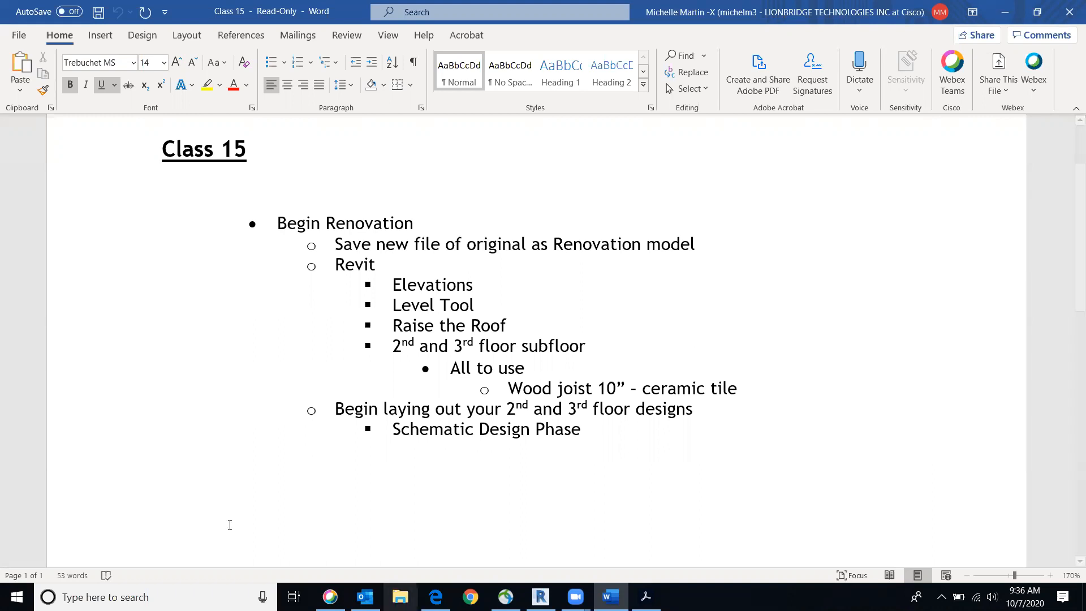
In the browser, open the course modules and publish the "Final Project - Schematic Design Phase" assignment
left_click(435, 597)
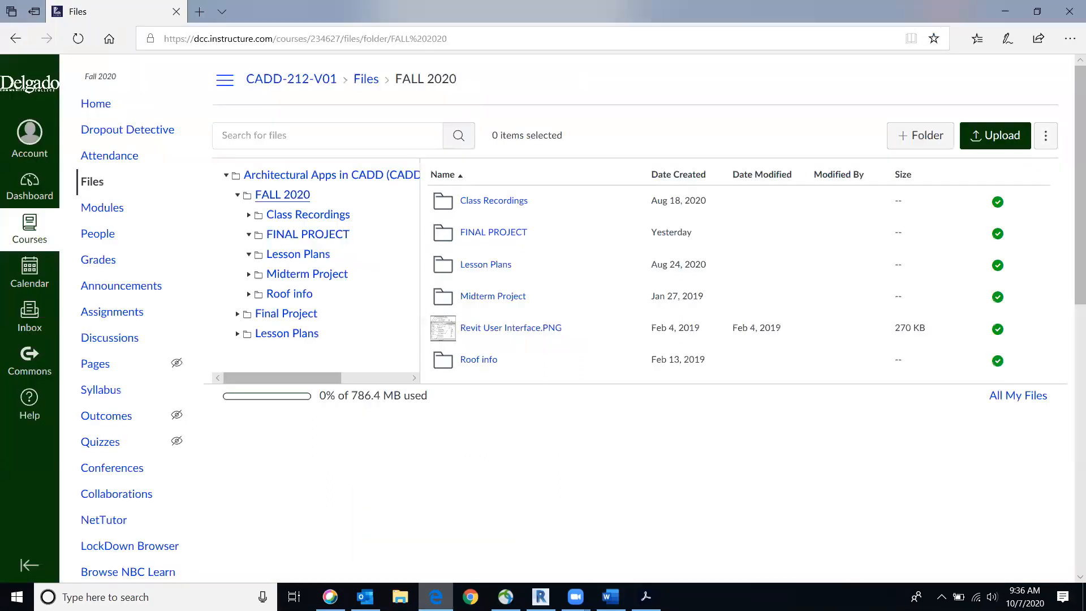
left_click(112, 213)
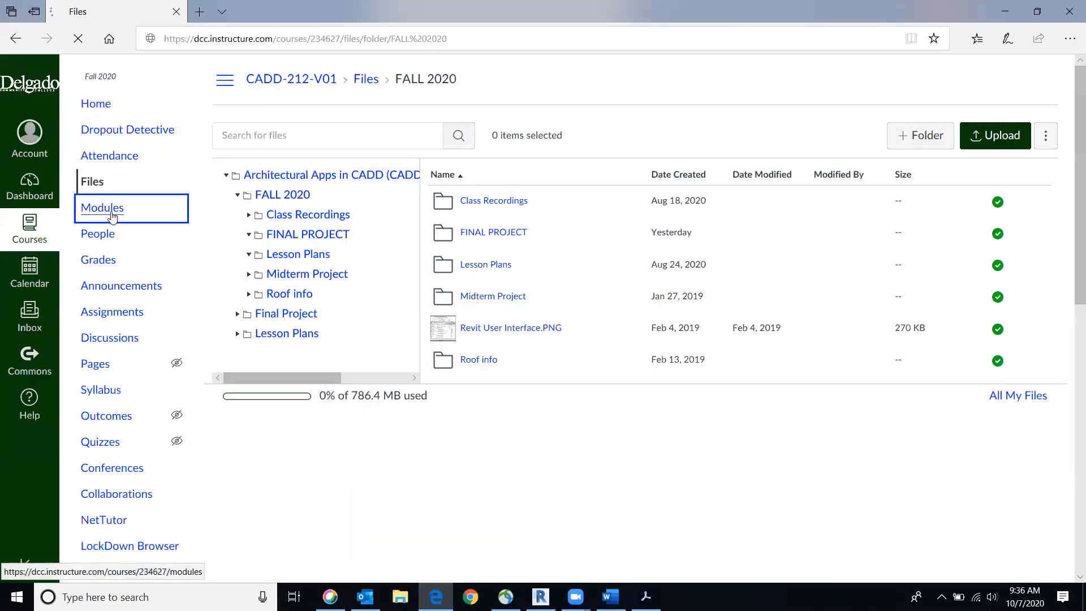
scroll(654, 381, "down", 4)
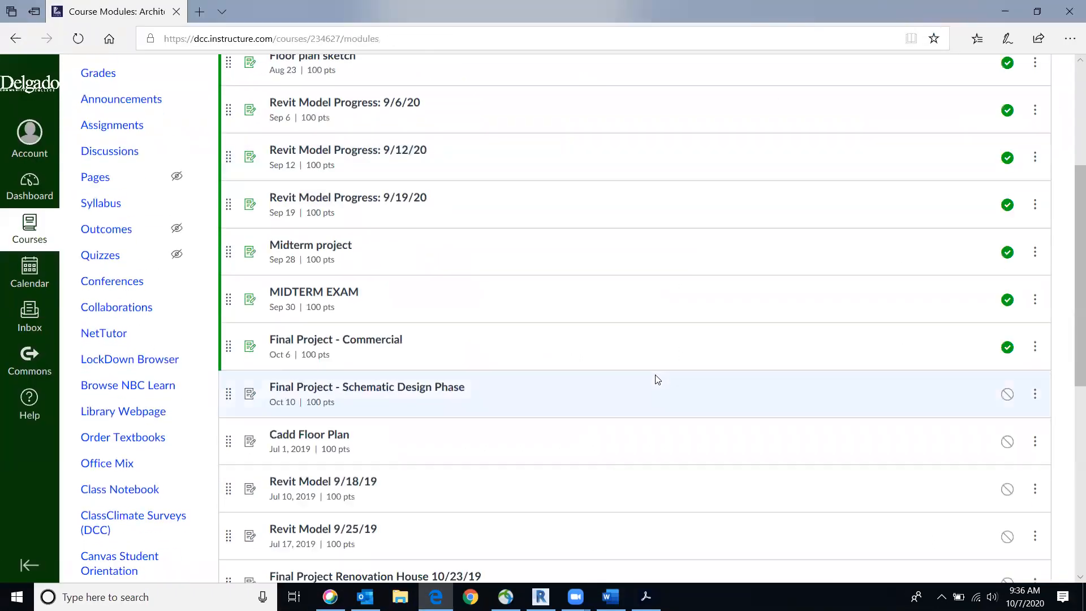
left_click(1007, 395)
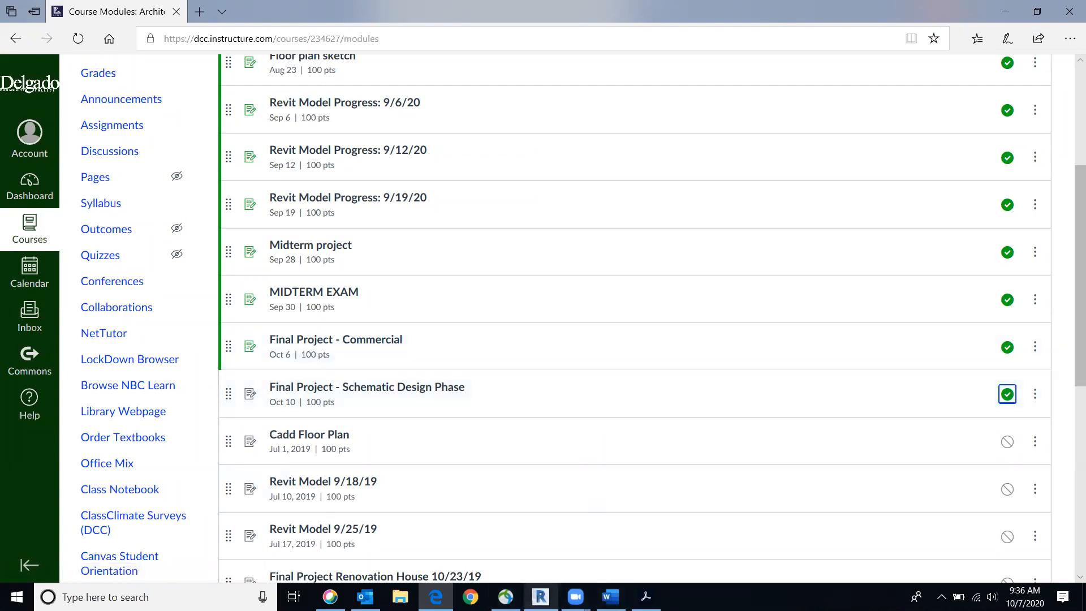
Switch to the Revit building project, check the Class 15 outline in Word, and show the building in the default 3D view
left_click(541, 597)
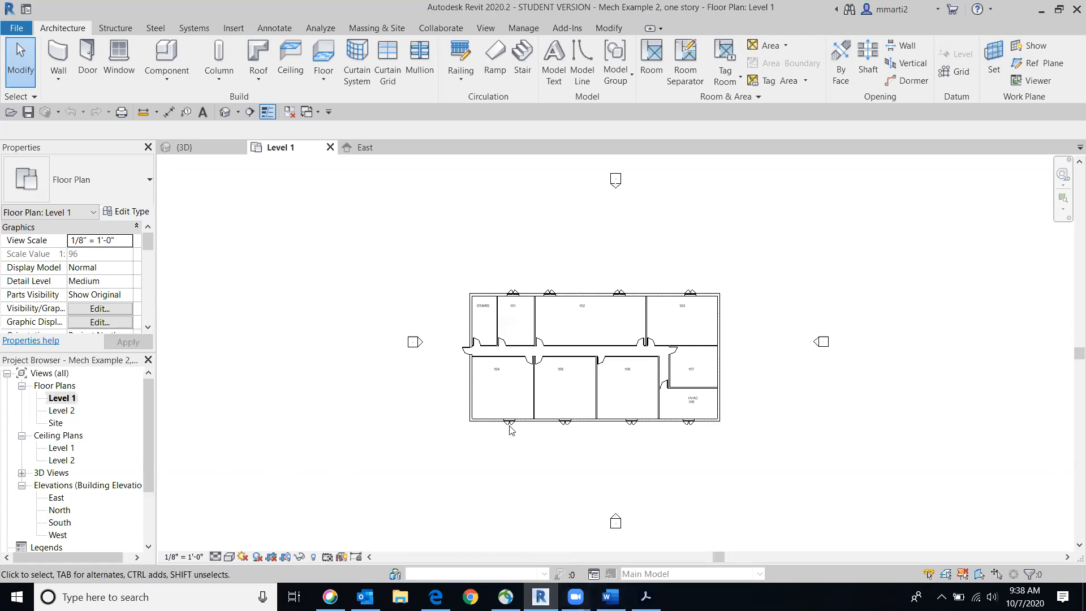
left_click(610, 597)
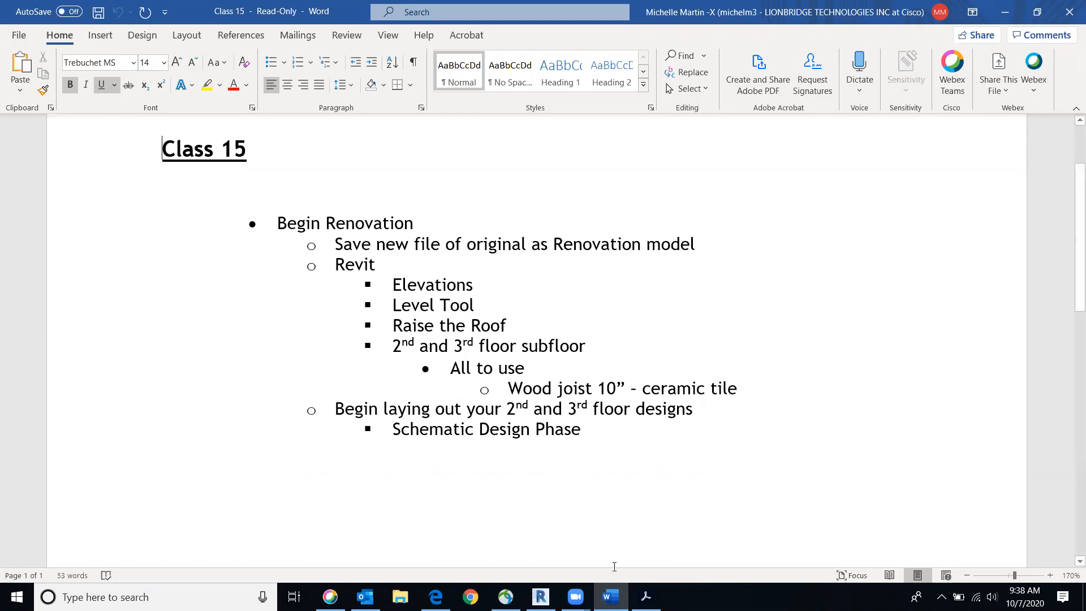
left_click(610, 597)
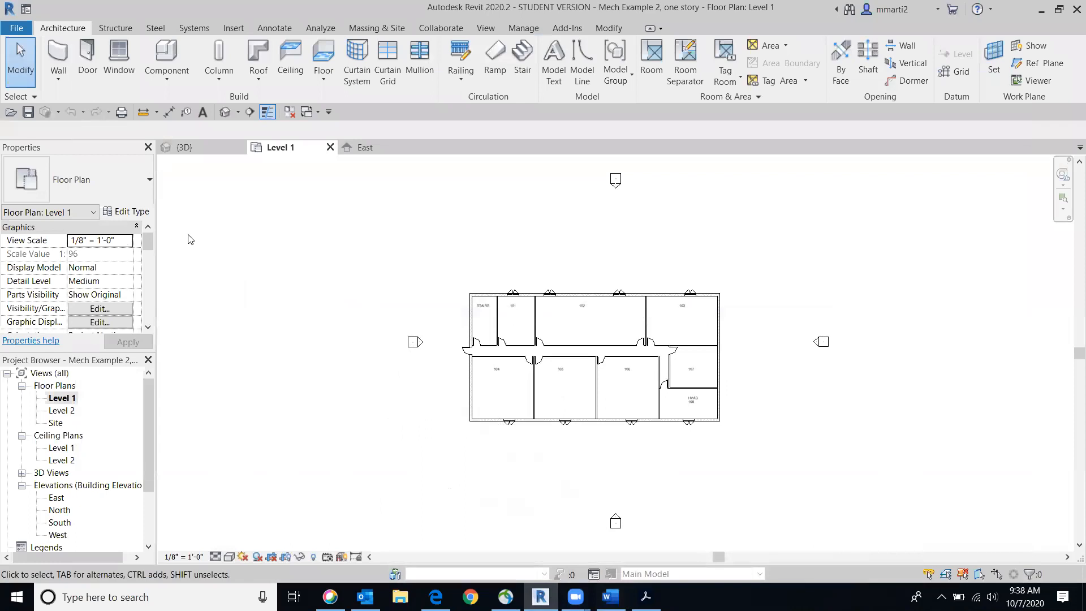
left_click(227, 112)
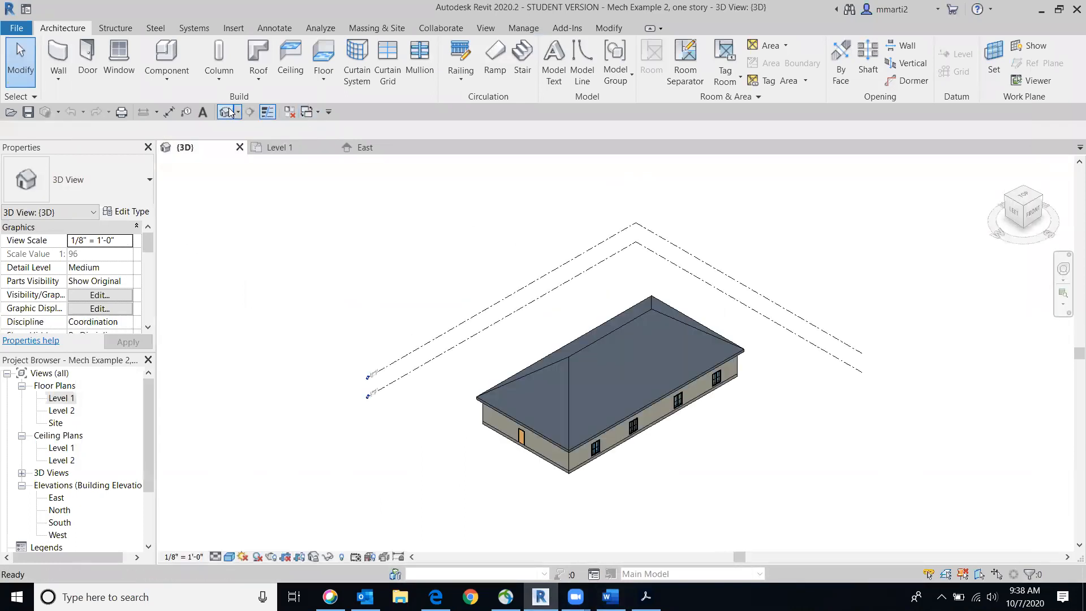
left_click(17, 29)
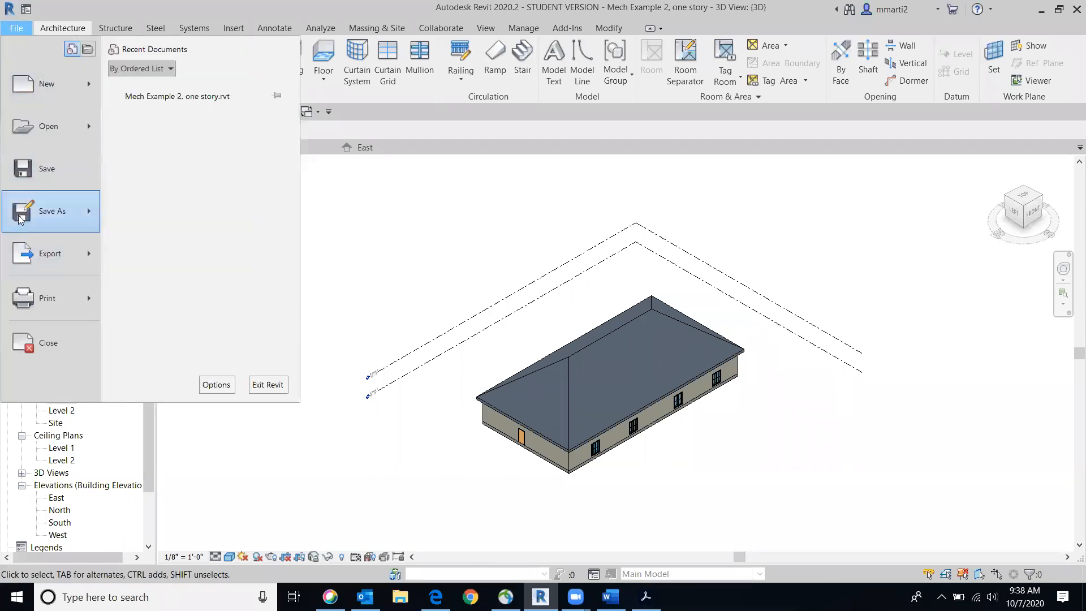
mouse_move(21, 211)
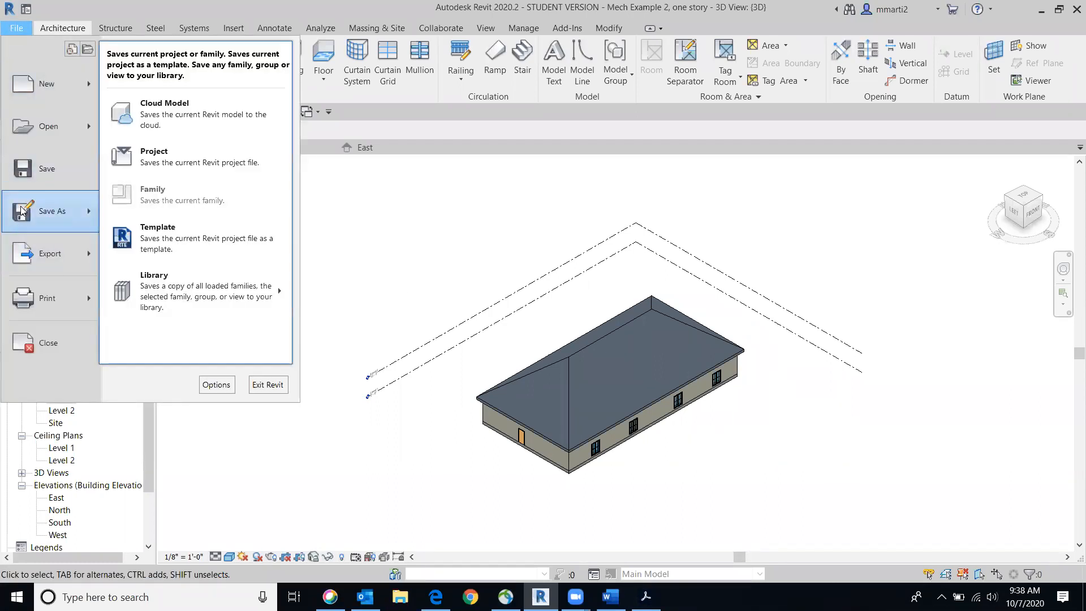
left_click(251, 154)
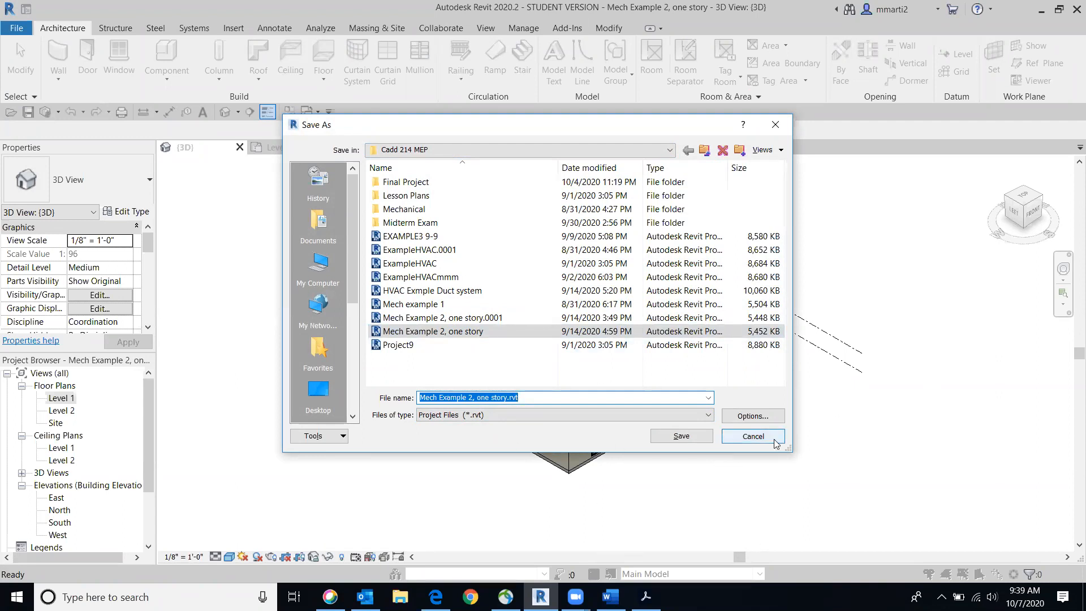
left_click(753, 436)
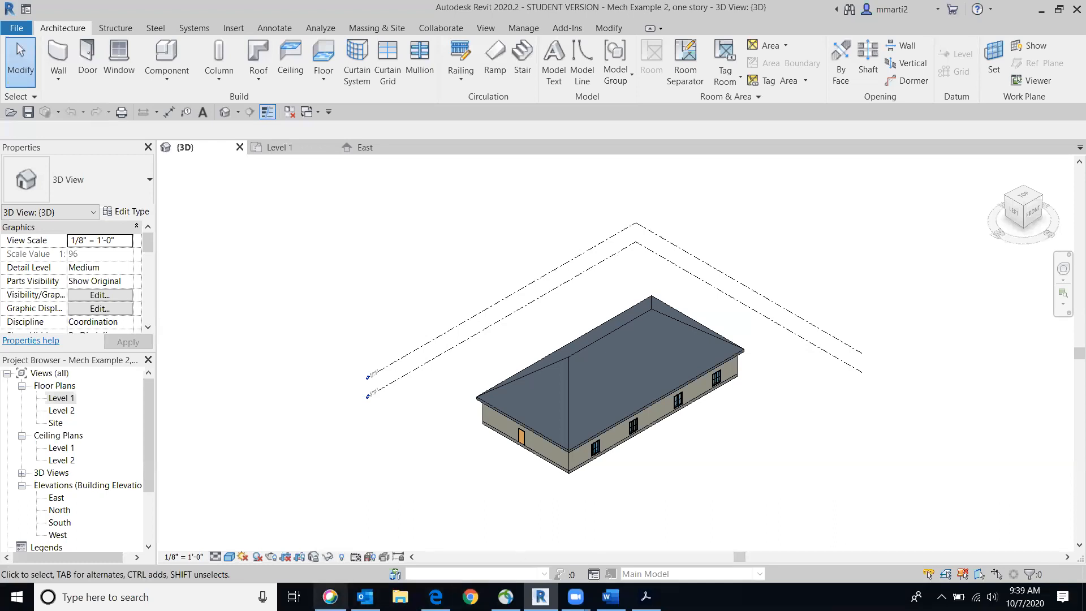
Review the course module list in the browser and the Class 15 outline in Word, and return to Revit
left_click(435, 597)
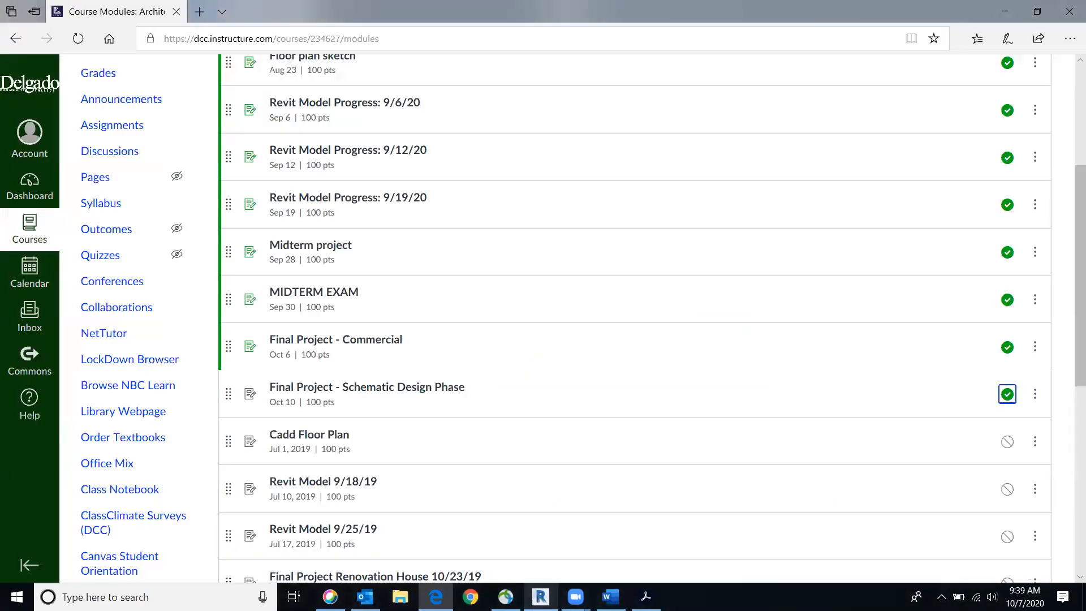
left_click(611, 596)
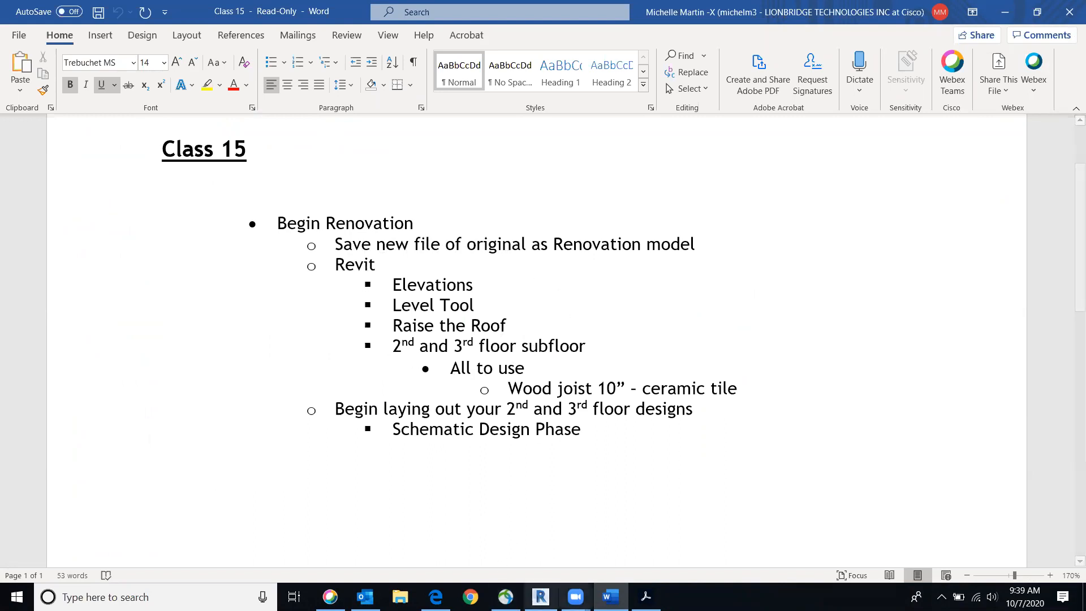
left_click(541, 595)
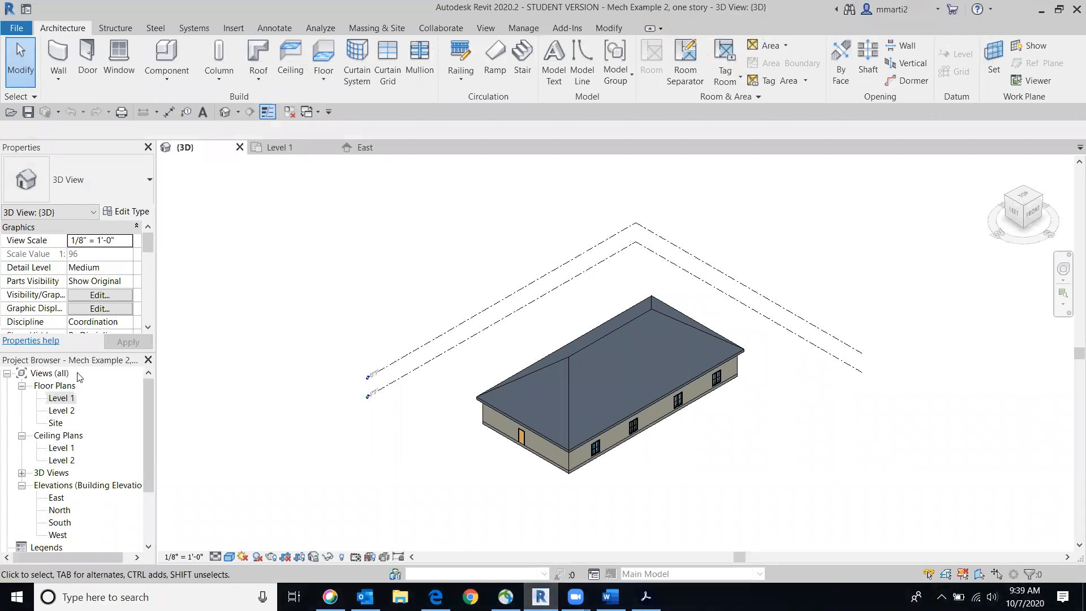
Open the East, North, South and West building elevations in turn, and return to the South elevation
left_click_drag(151, 391, 162, 434)
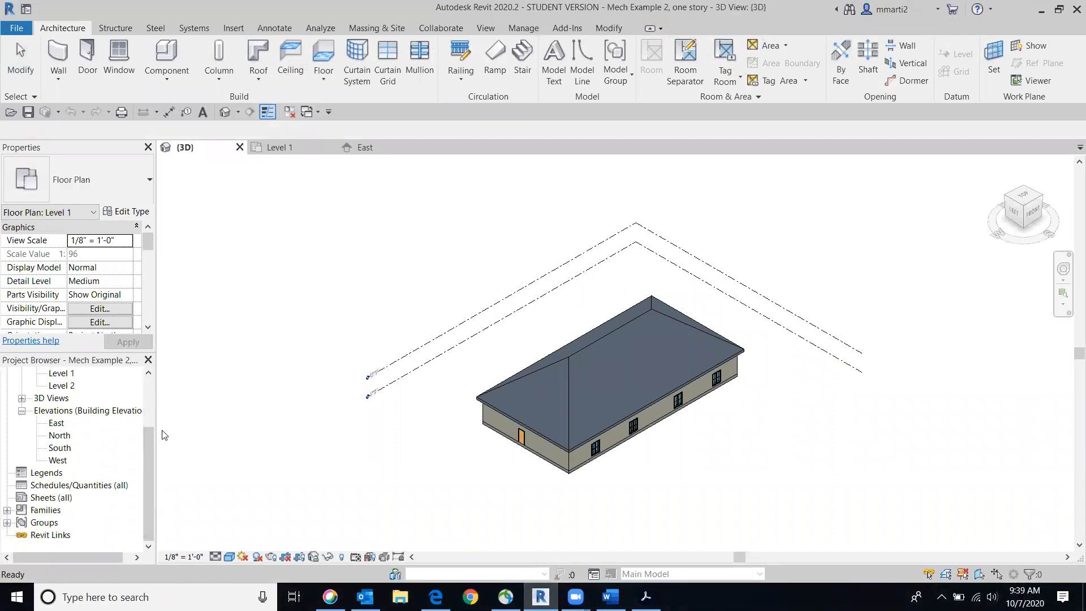
double_click(55, 424)
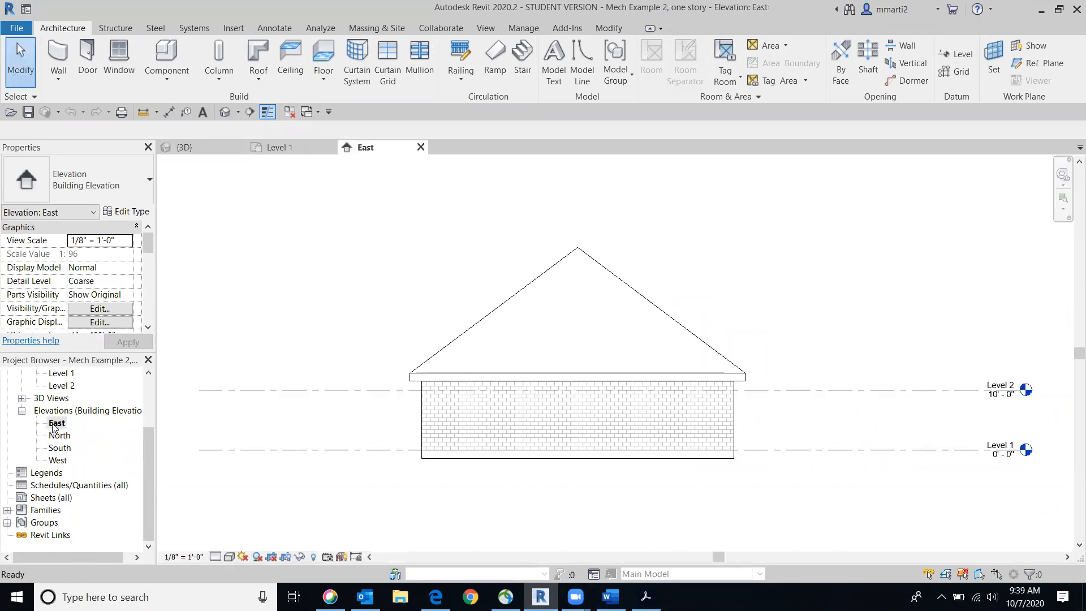
double_click(59, 436)
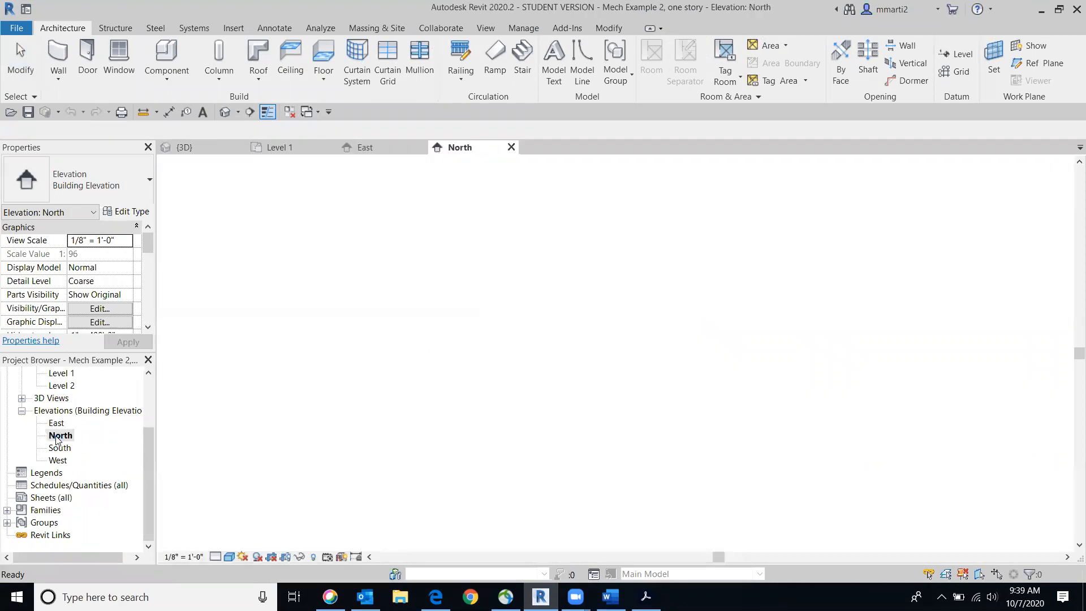
double_click(57, 449)
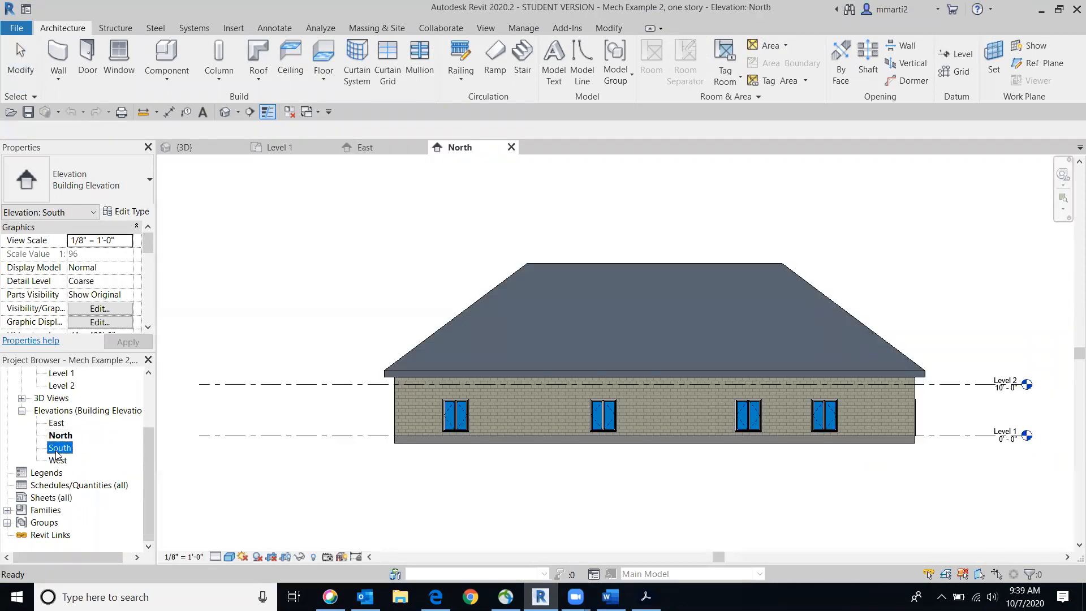
double_click(56, 461)
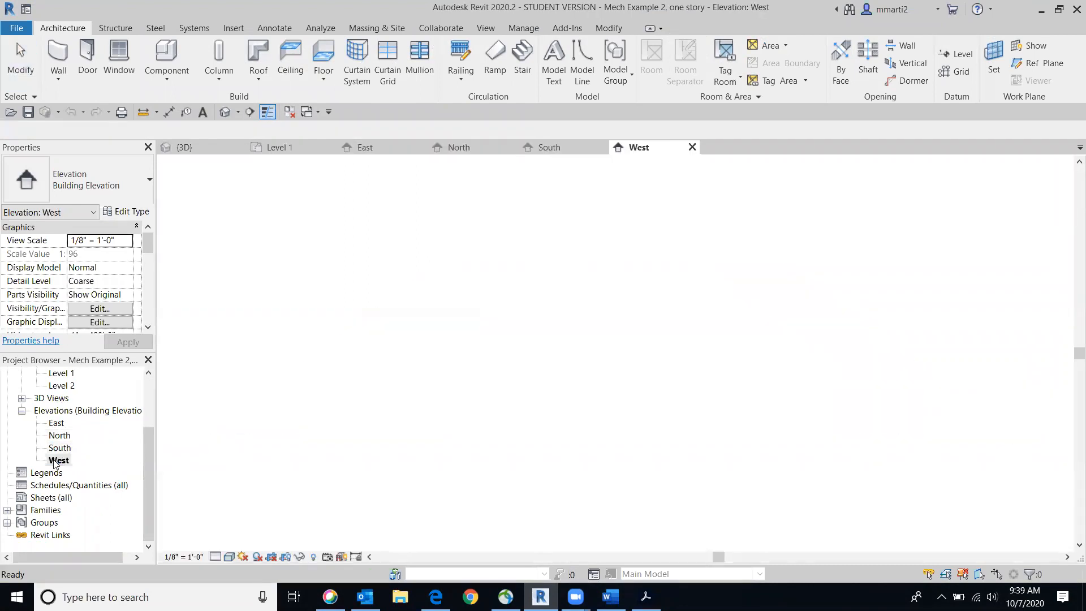
double_click(56, 448)
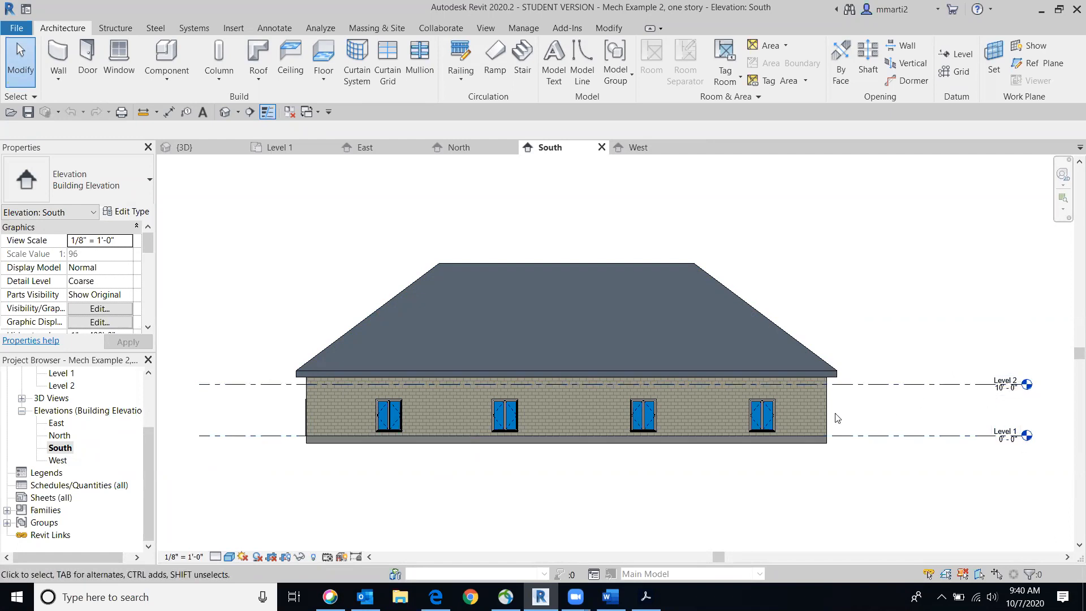
Inspect the properties of the floor, the exterior wall and the roof in the South elevation, and clear the selection
left_click(810, 440)
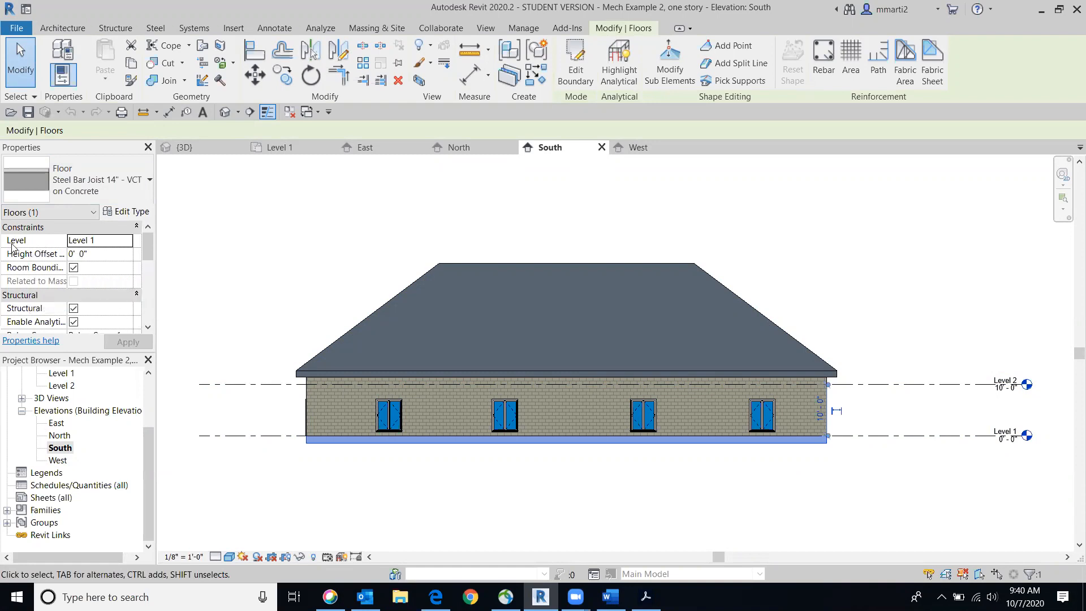
left_click(344, 413)
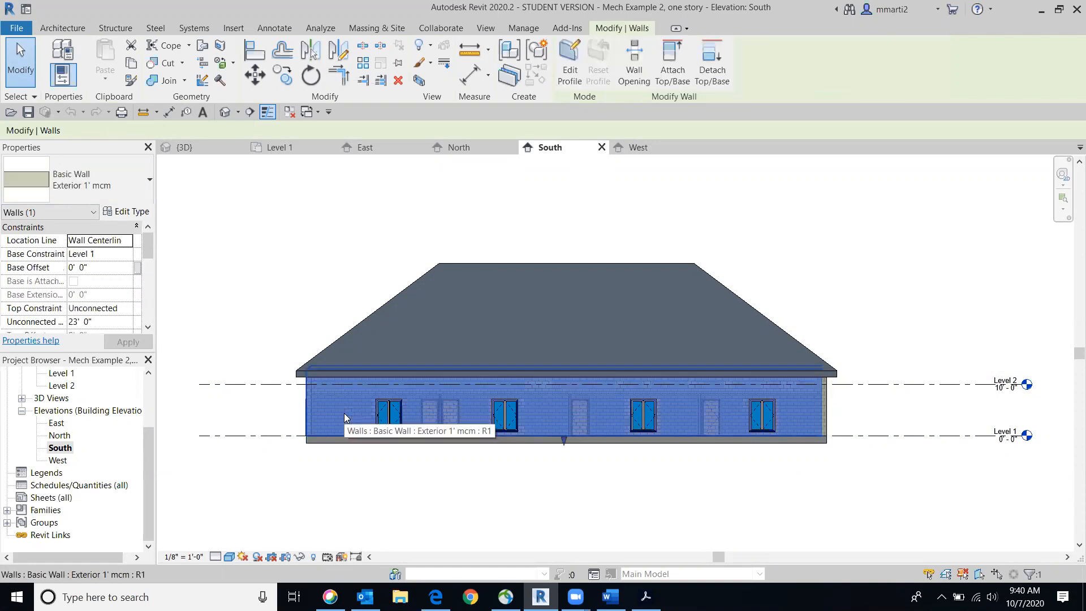
left_click(424, 329)
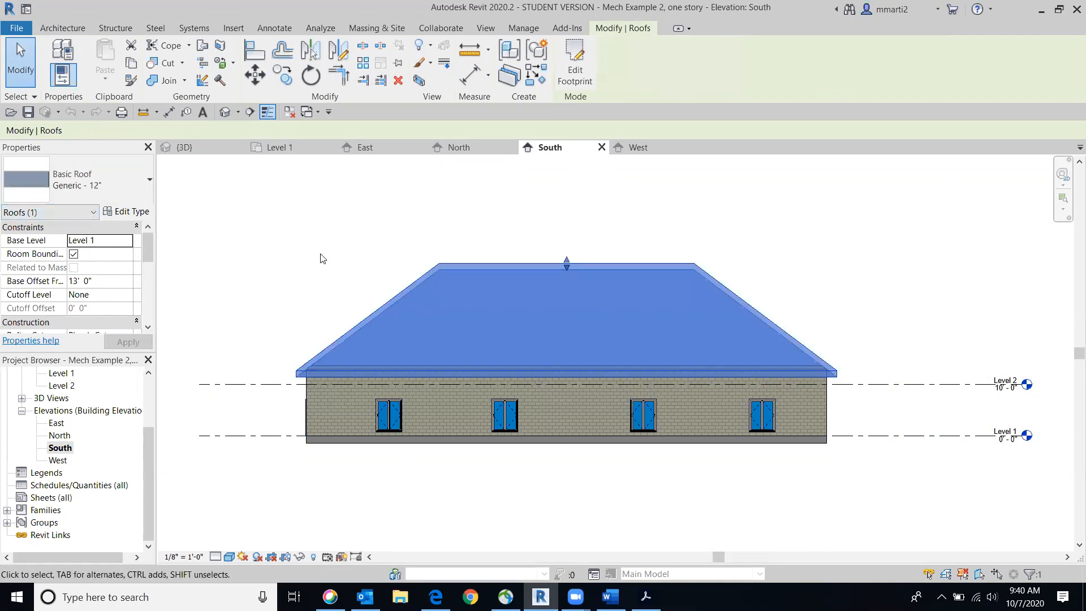
left_click(884, 268)
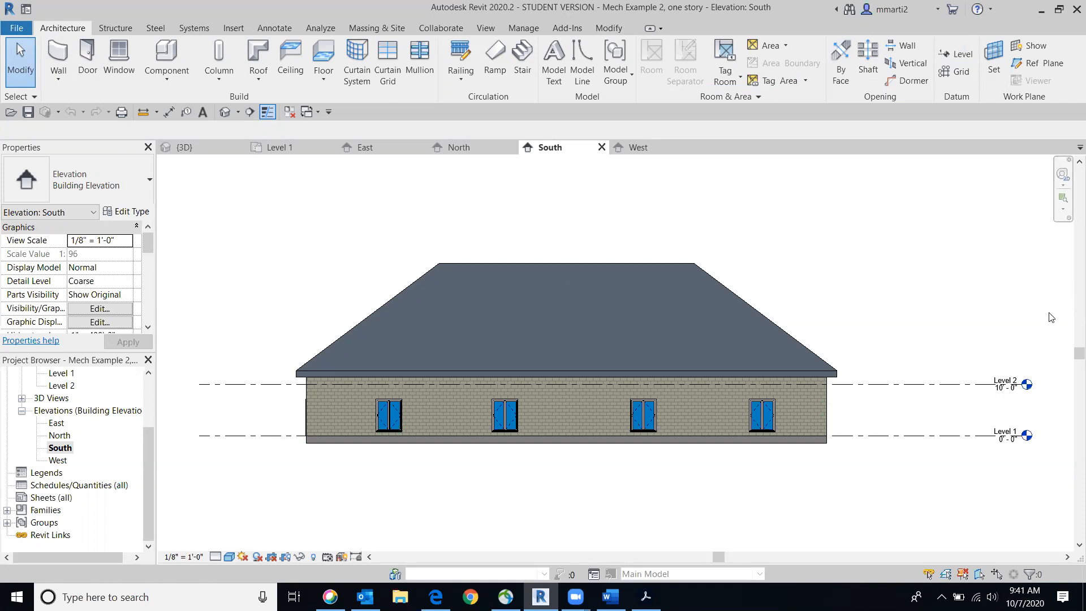
Draw a new level line at about 30'-6" elevation, aligned with both ends of the existing levels, and end the Level command
left_click(959, 55)
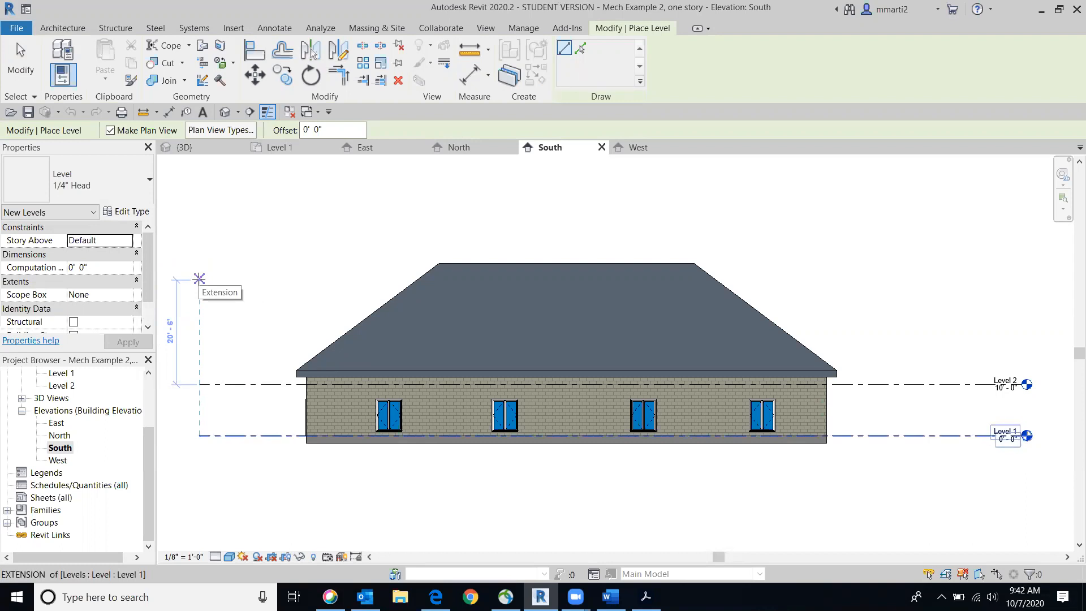
left_click(198, 278)
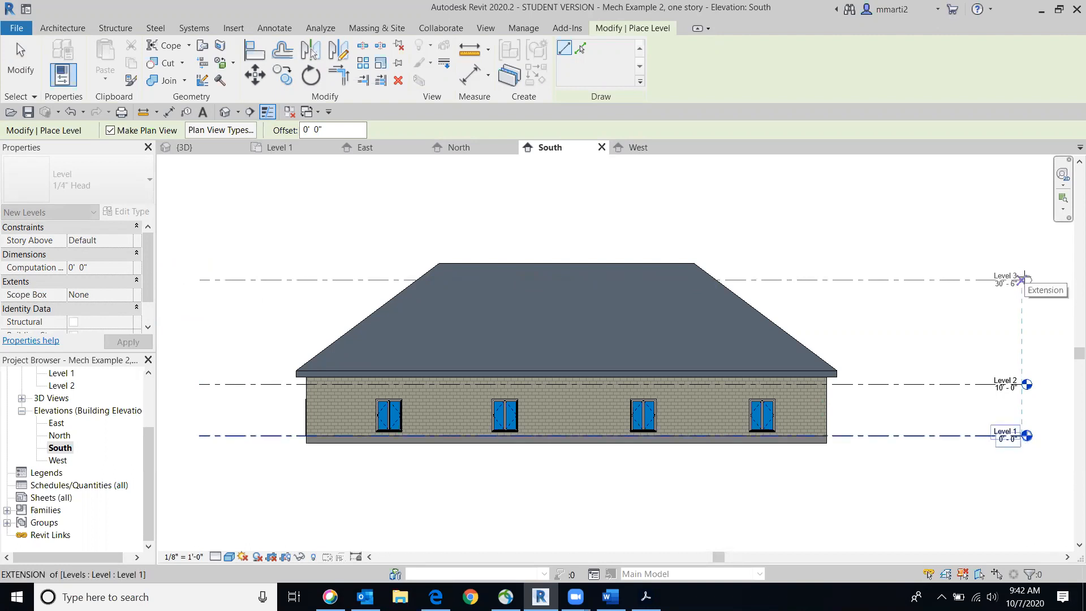
left_click(1023, 278)
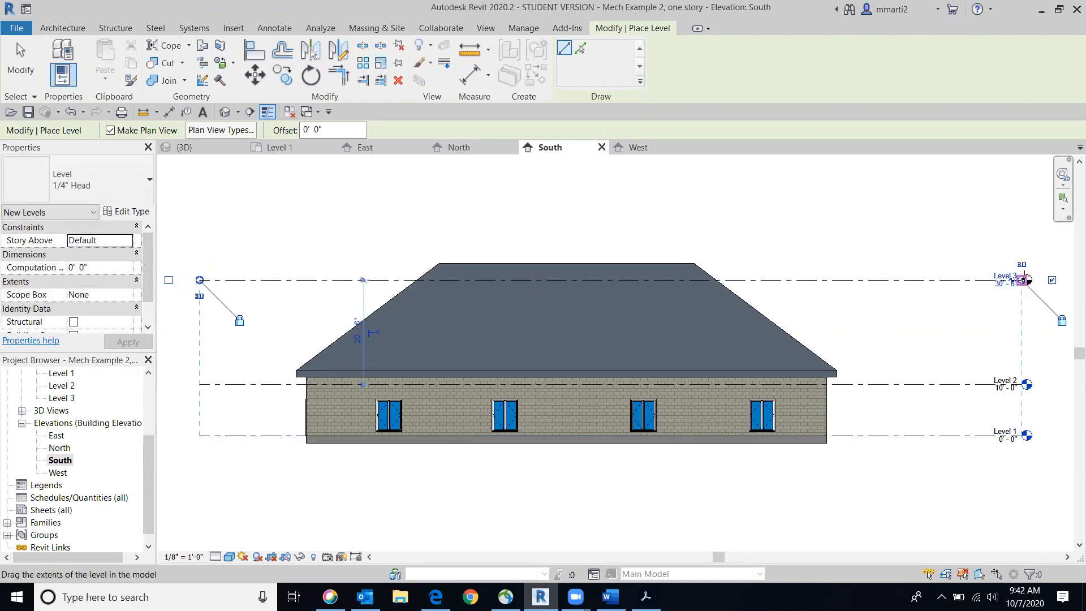
left_click(28, 64)
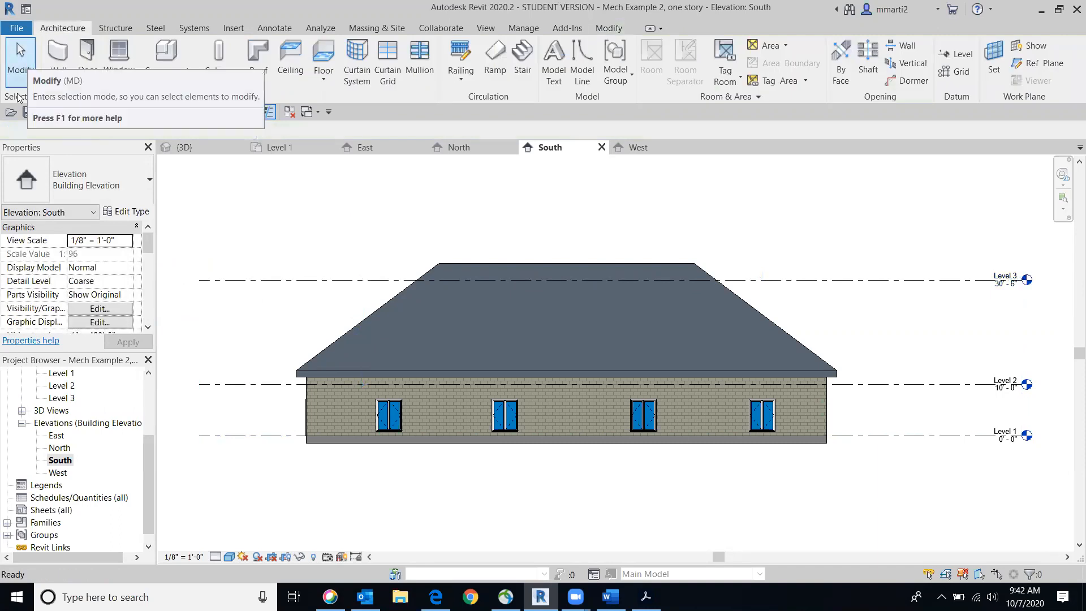
Adjust the extents of the linked level lines through Level 3, extending the left end slightly outward and pulling the right end closer to the building
left_click(257, 278)
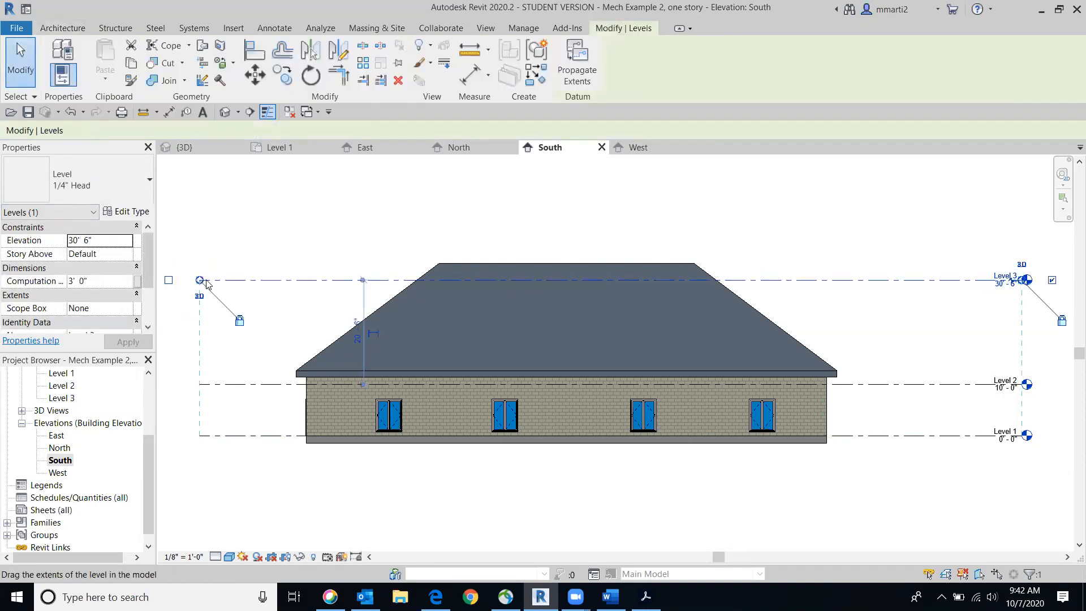
middle_click_drag(433, 226, 681, 200)
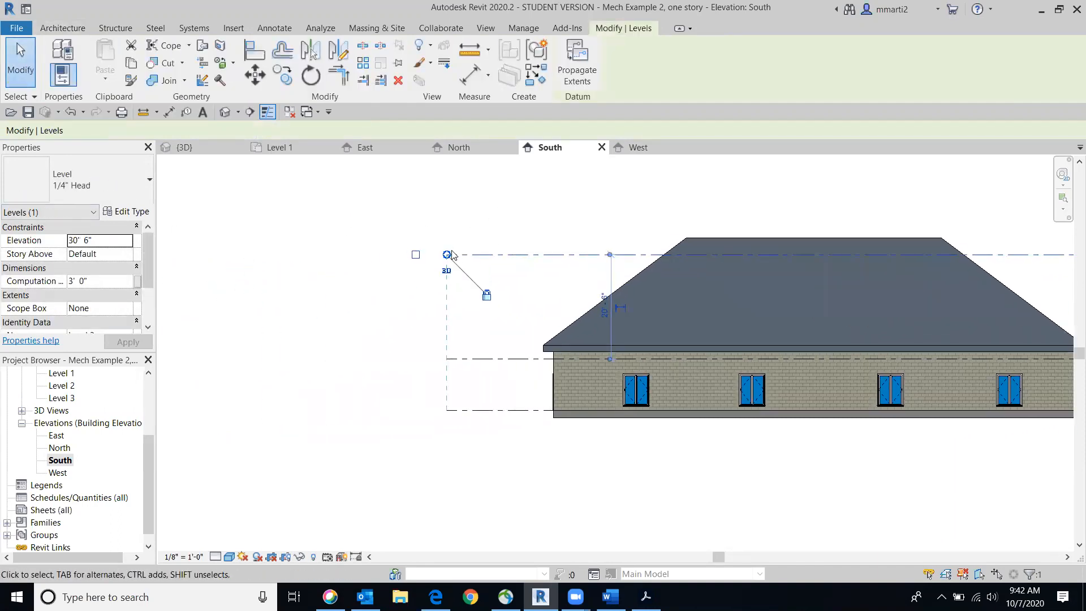
left_click_drag(415, 254, 262, 254)
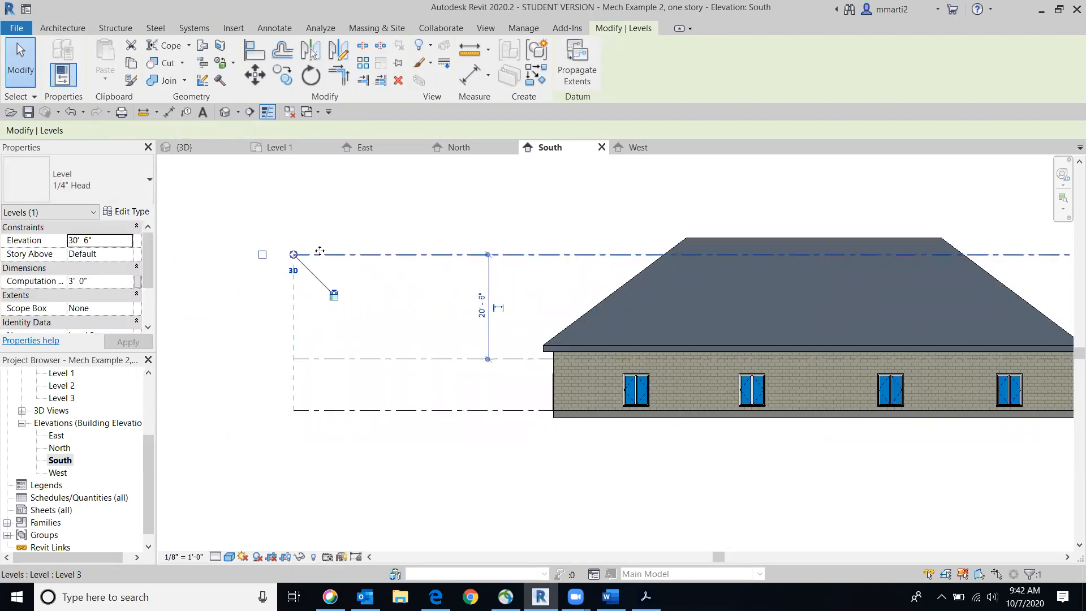
left_click_drag(368, 255, 433, 254)
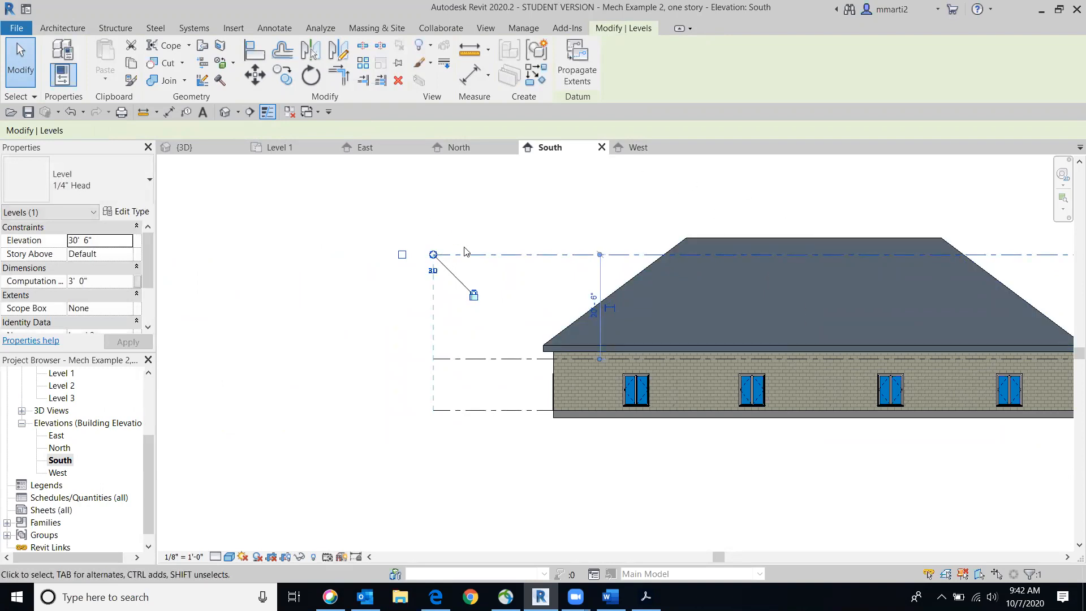
mouse_move(434, 255)
left_mouse_down()
mouse_move(353, 255)
mouse_move(419, 253)
left_mouse_up()
middle_click_drag(977, 224, 330, 224)
left_click_drag(622, 254, 548, 265)
middle_click_drag(480, 286, 770, 277)
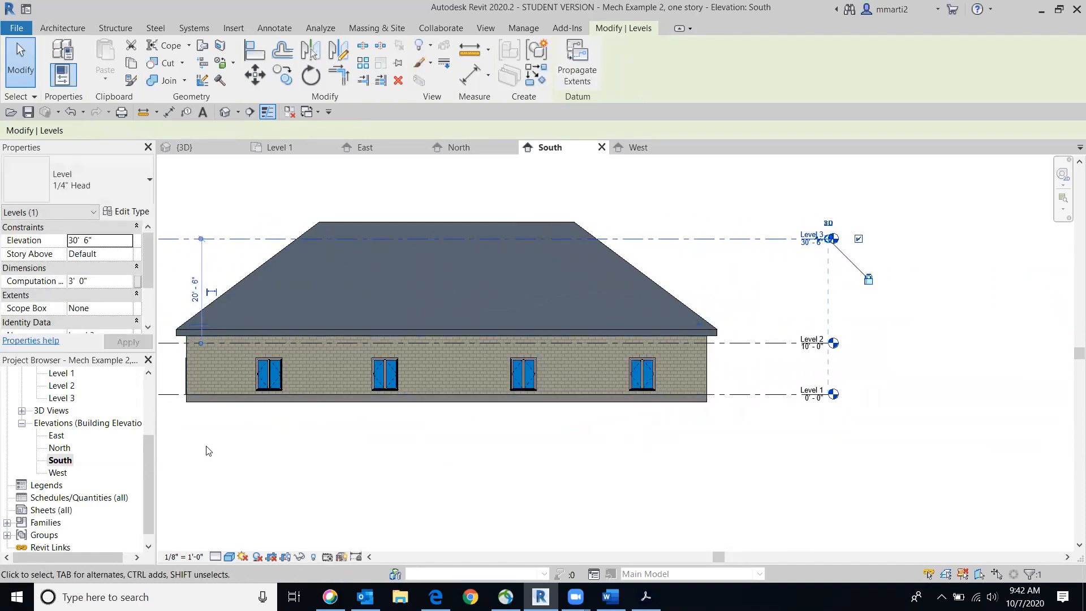
scroll(755, 274, "down", 2)
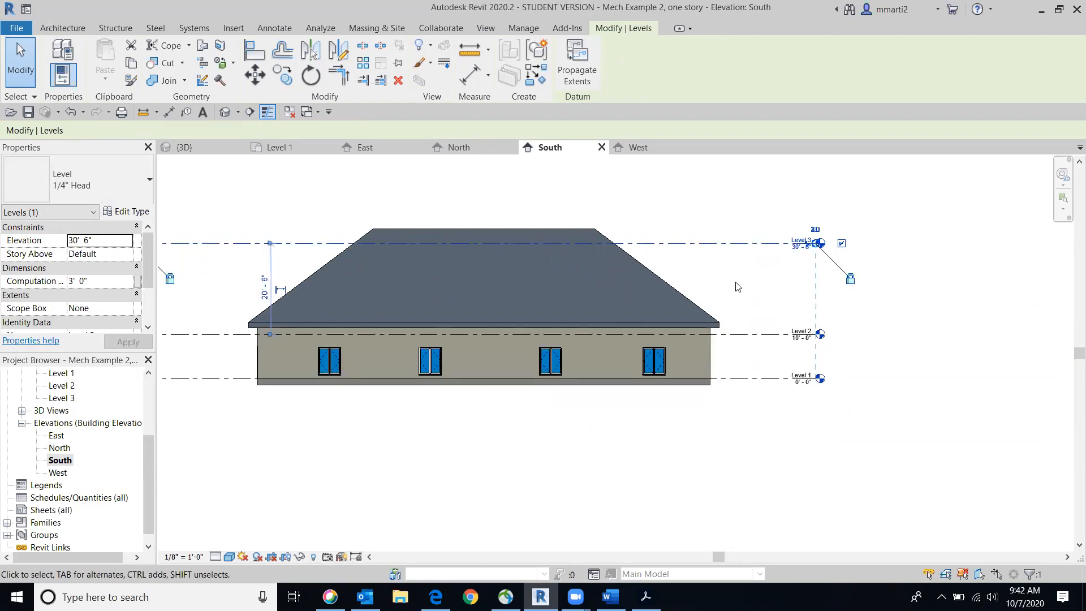
Extend the right ends of the linked level lines outward, and pull them back in close to the building
left_click_drag(797, 252, 1039, 264)
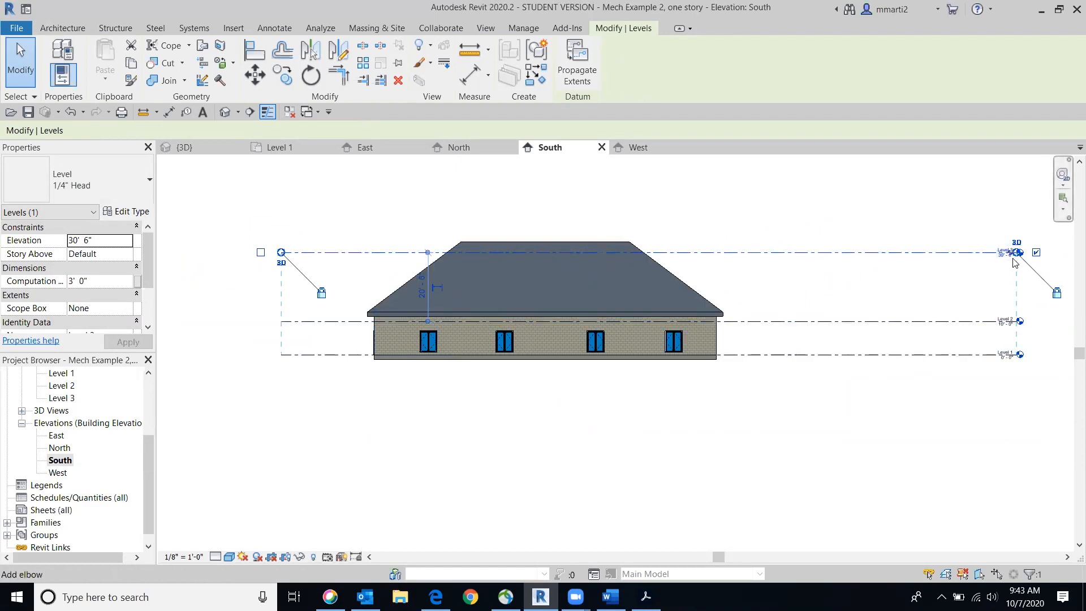
scroll(1013, 250, "up", 2)
left_click_drag(1016, 251, 618, 300)
middle_click_drag(622, 463, 750, 434)
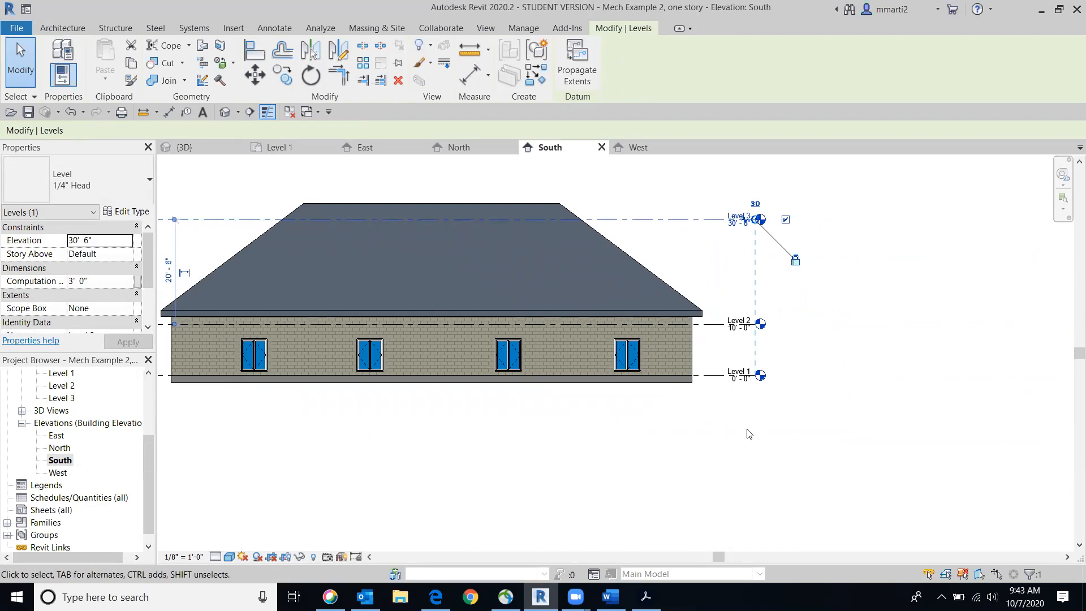
Rename Level 3 as "roof level", rename its corresponding views too, and check the plan views in the project list
scroll(792, 249, "up", 4)
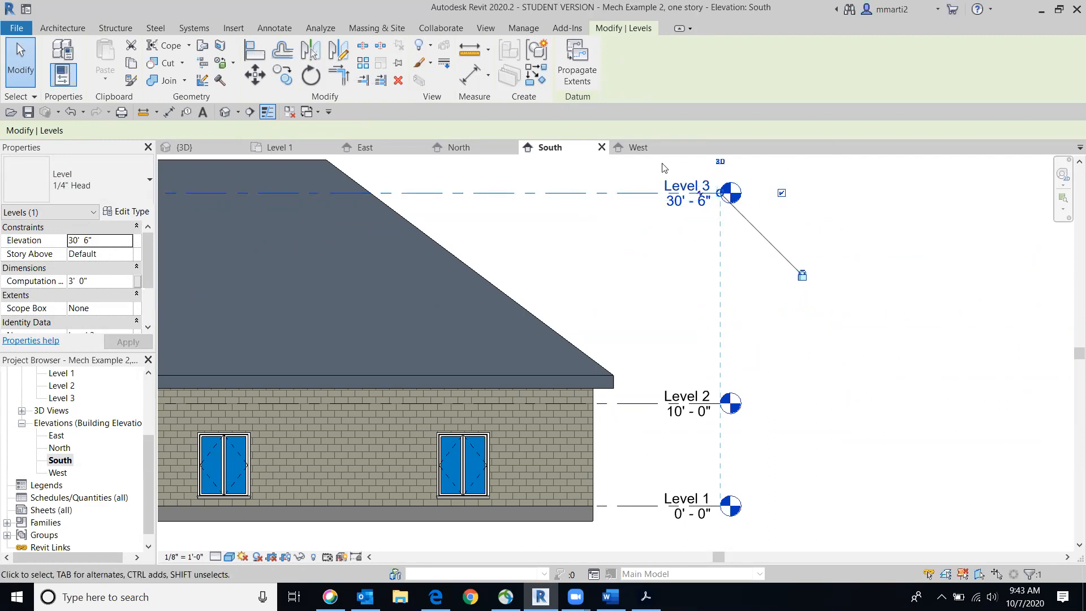
left_click(687, 187)
left_click_drag(683, 182, 653, 183)
type("roo")
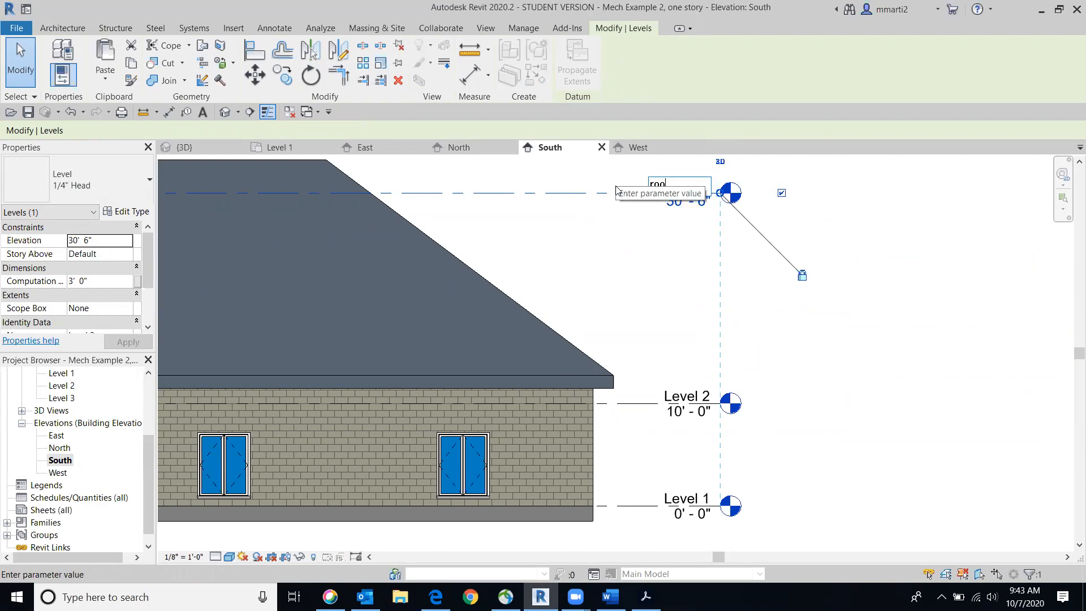
type("f")
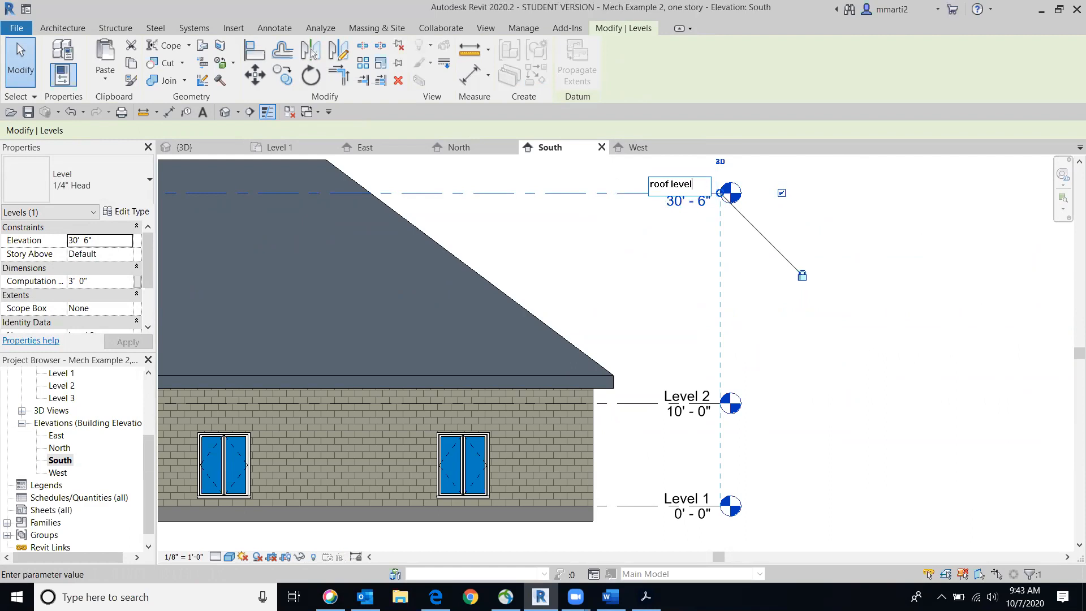
type(" level")
left_click(934, 286)
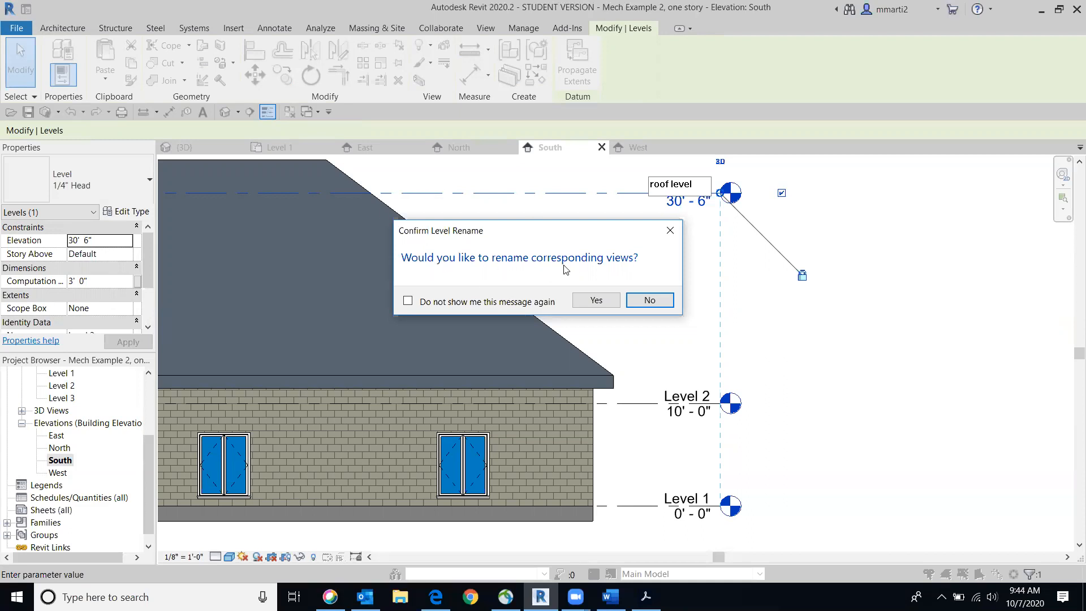
left_click(598, 302)
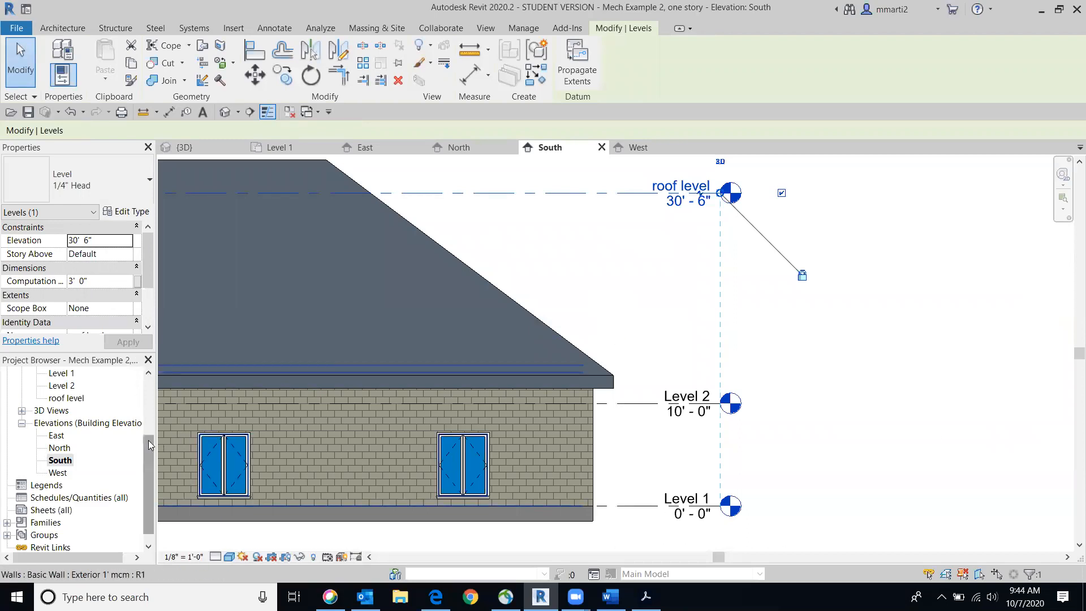
key("Escape")
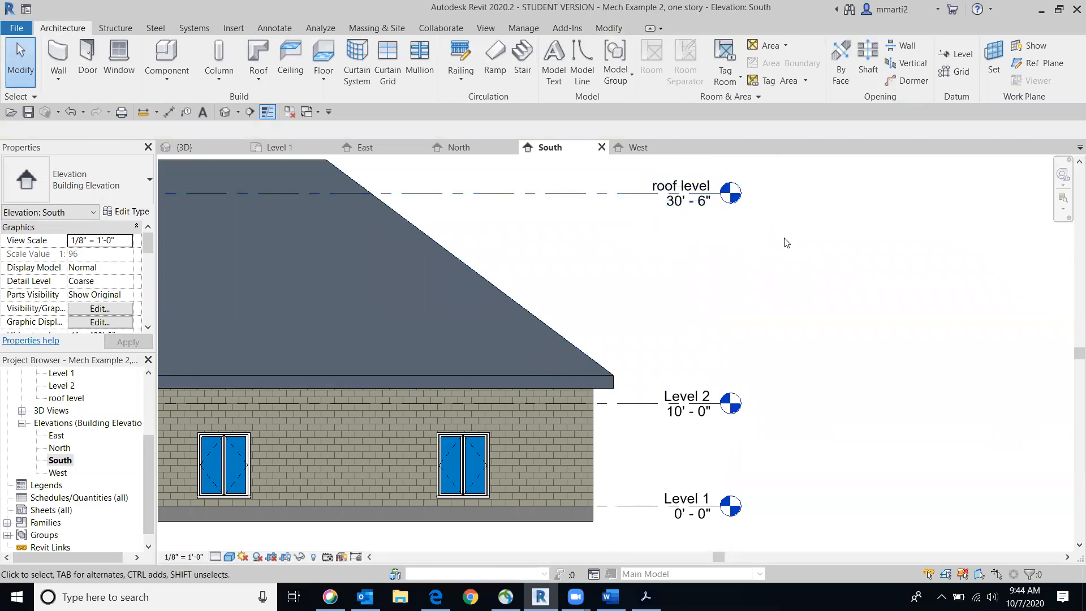
left_click_drag(147, 463, 149, 396)
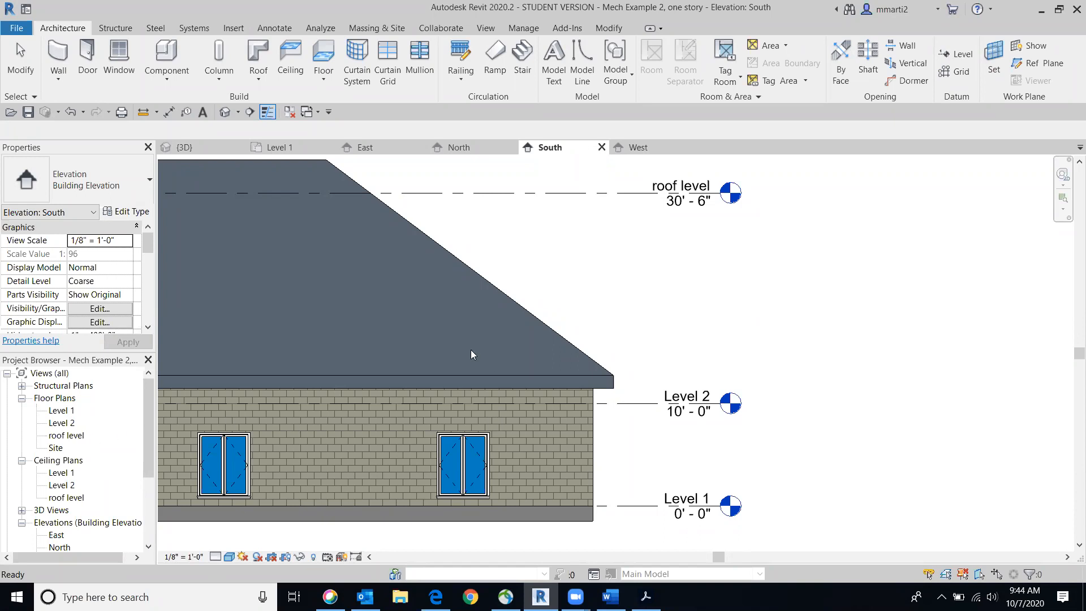
Set the elevation of the roof level to 15'
left_click(700, 208)
left_click(700, 206)
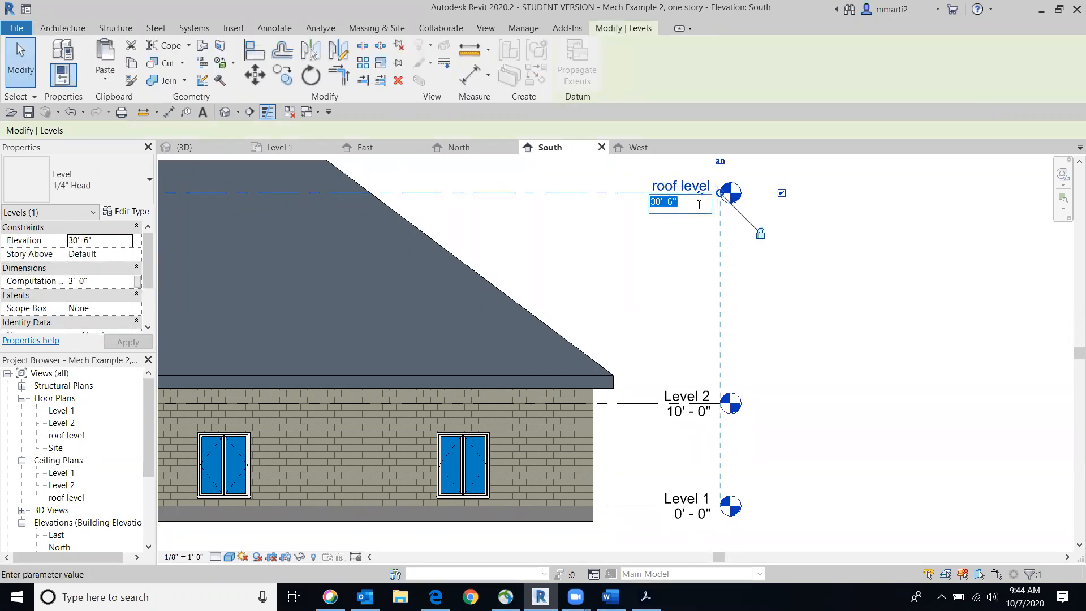
type("15")
key("Return")
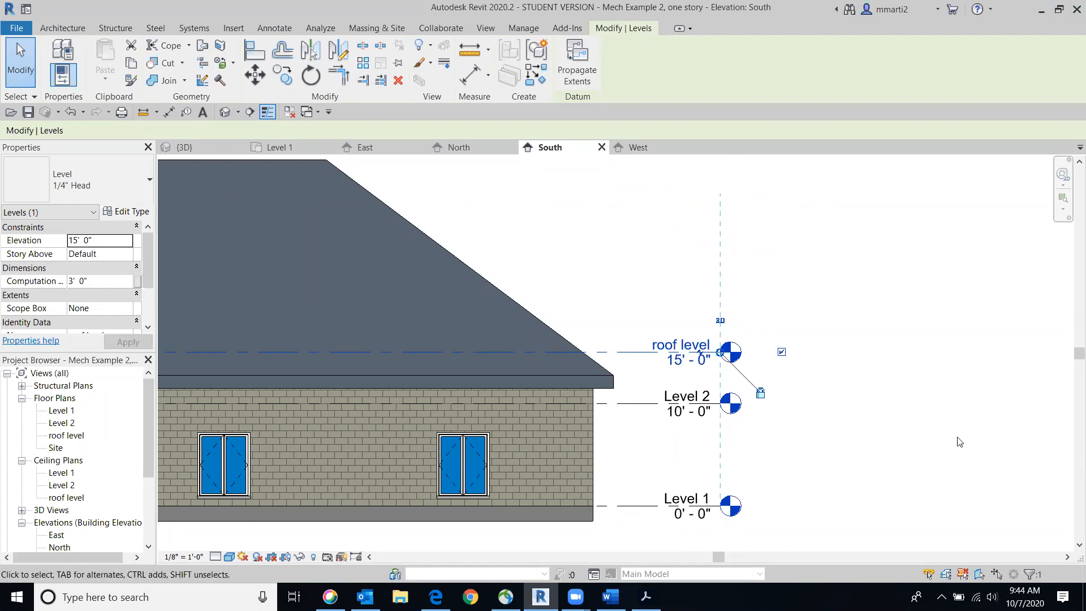
Toggle the roof level's bubbles at both ends of its line, and restore the bubble at the right end only
middle_click_drag(891, 376, 872, 313)
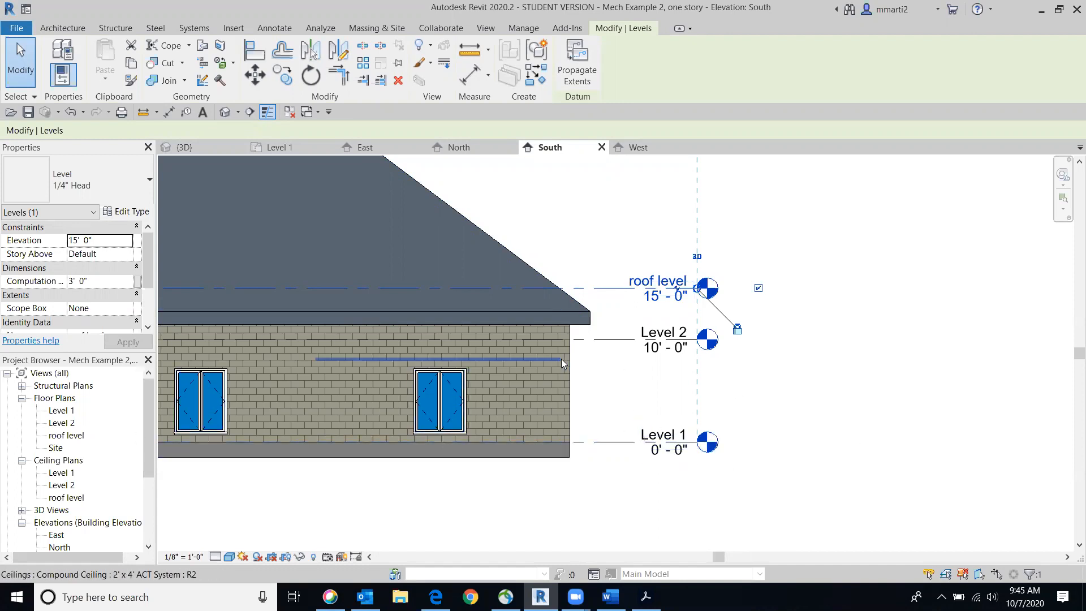
scroll(580, 370, "down", 1)
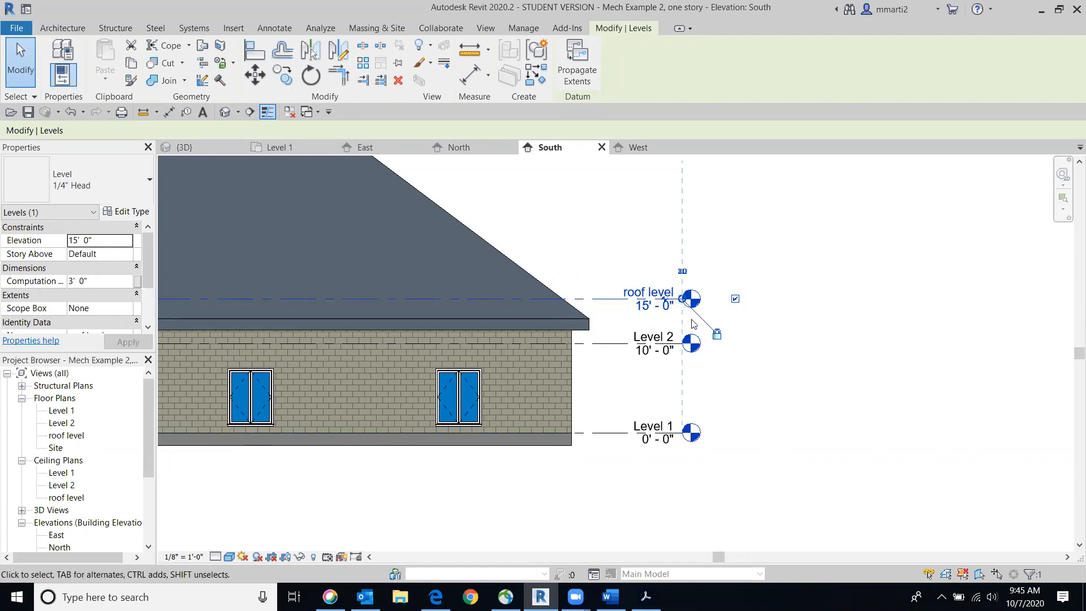
scroll(691, 324, "up", 3)
scroll(693, 325, "down", 3)
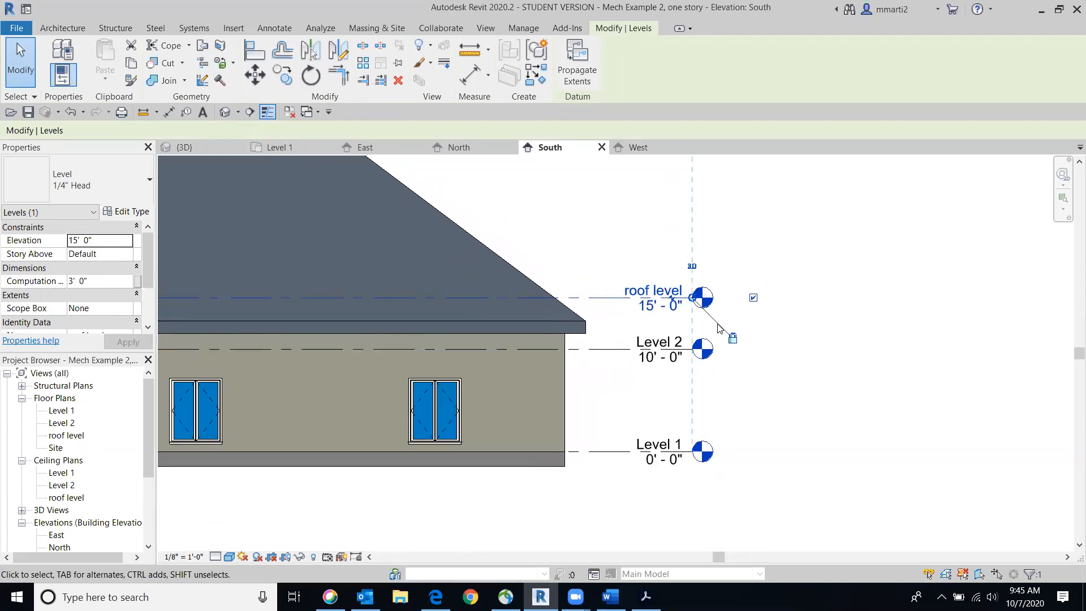
scroll(717, 328, "up", 2)
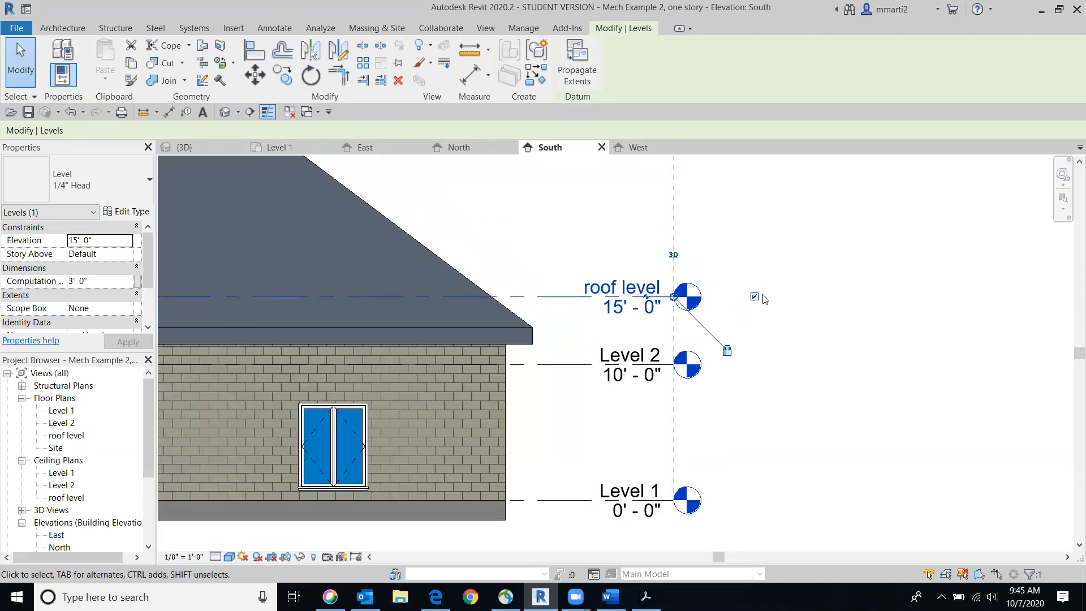
scroll(757, 301, "down", 3)
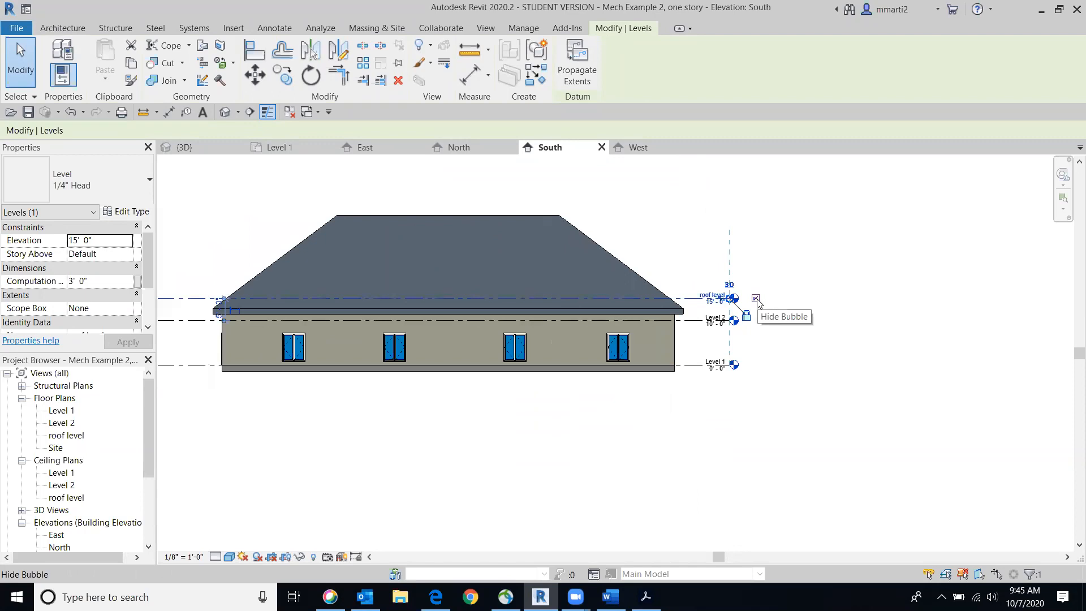
scroll(353, 326, "down", 1)
middle_click_drag(361, 327, 530, 331)
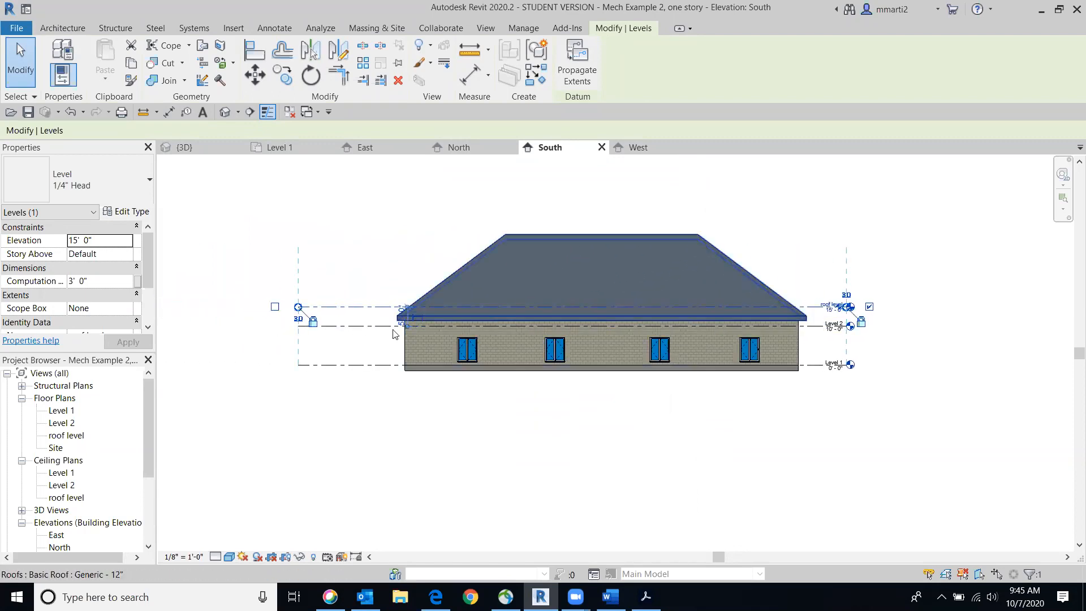
left_click(274, 308)
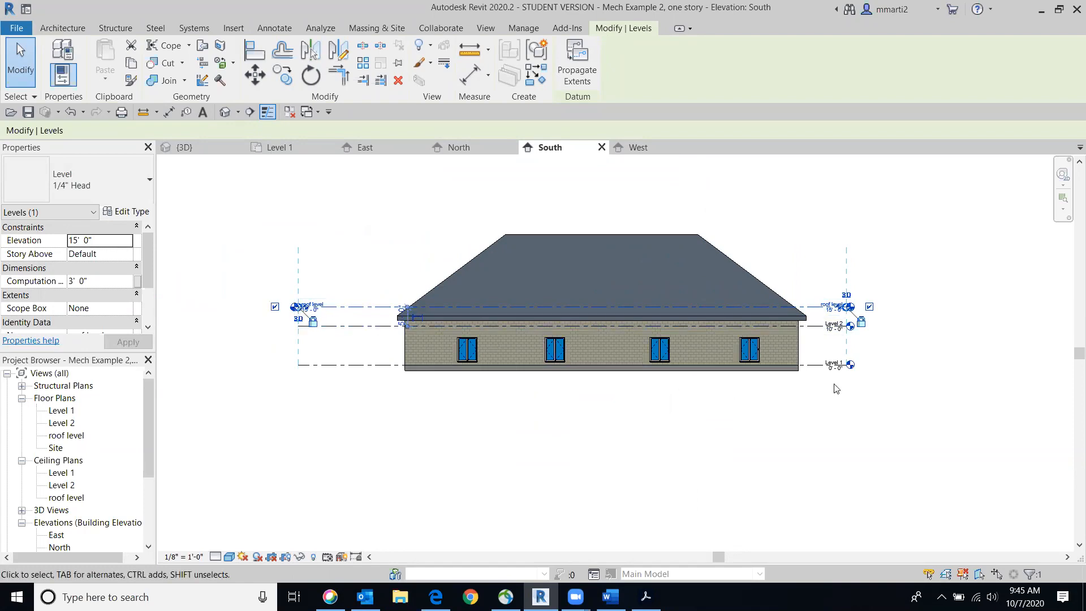
left_click(870, 307)
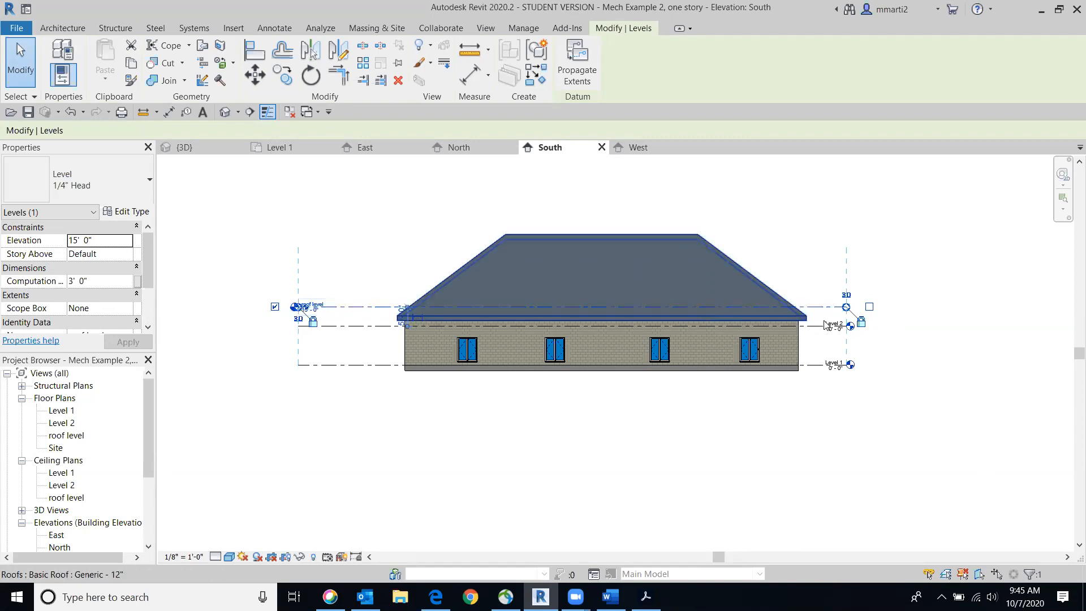
left_click(869, 307)
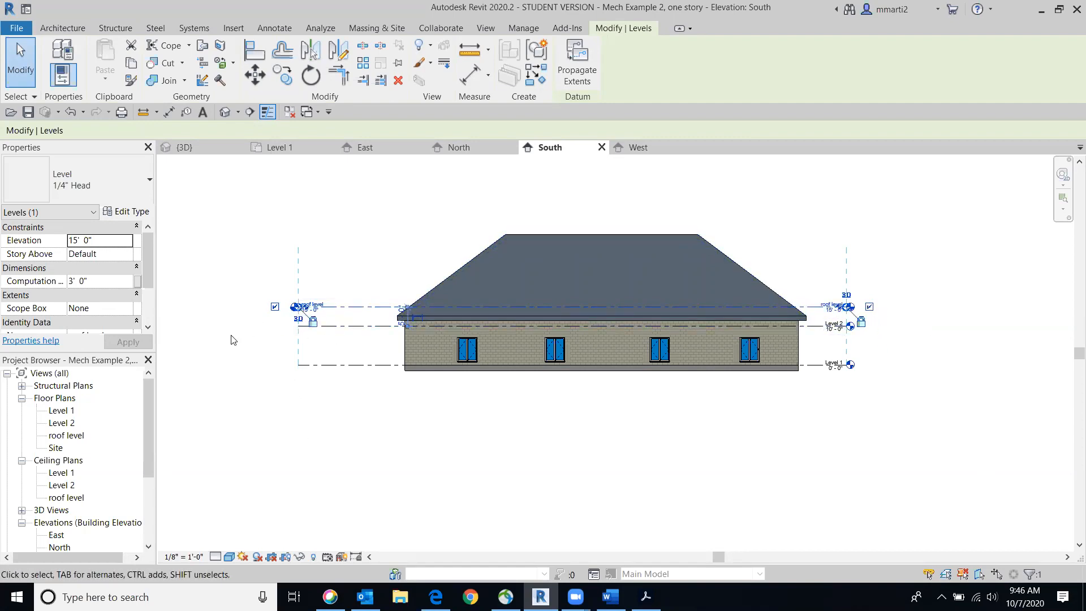
left_click(274, 306)
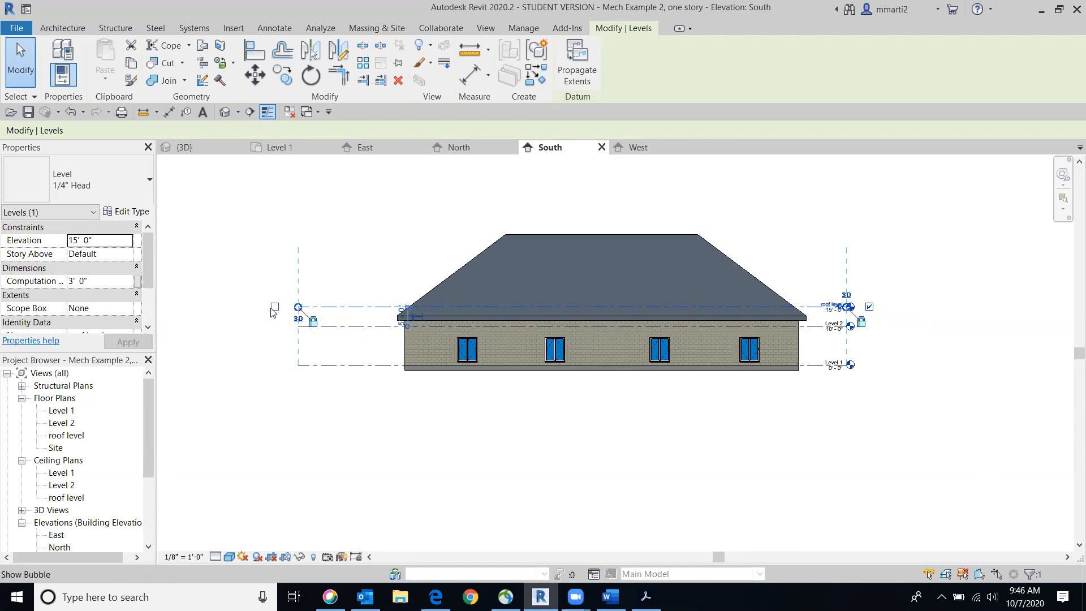
Add an elbow beside the roof level's head, and pull the head back in line with the level
scroll(848, 308, "up", 5)
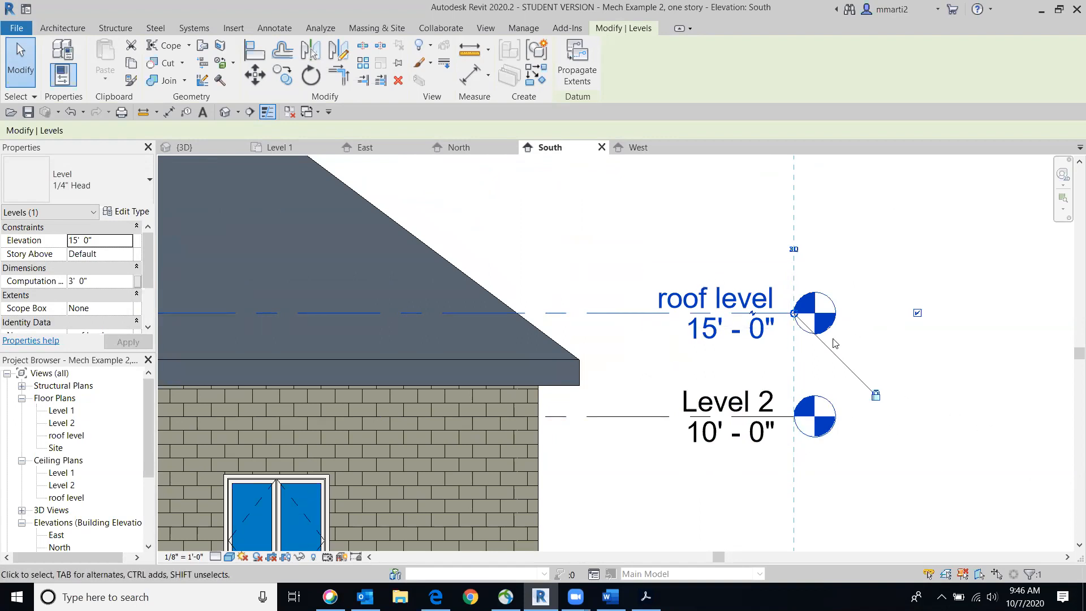
scroll(752, 312, "up", 3)
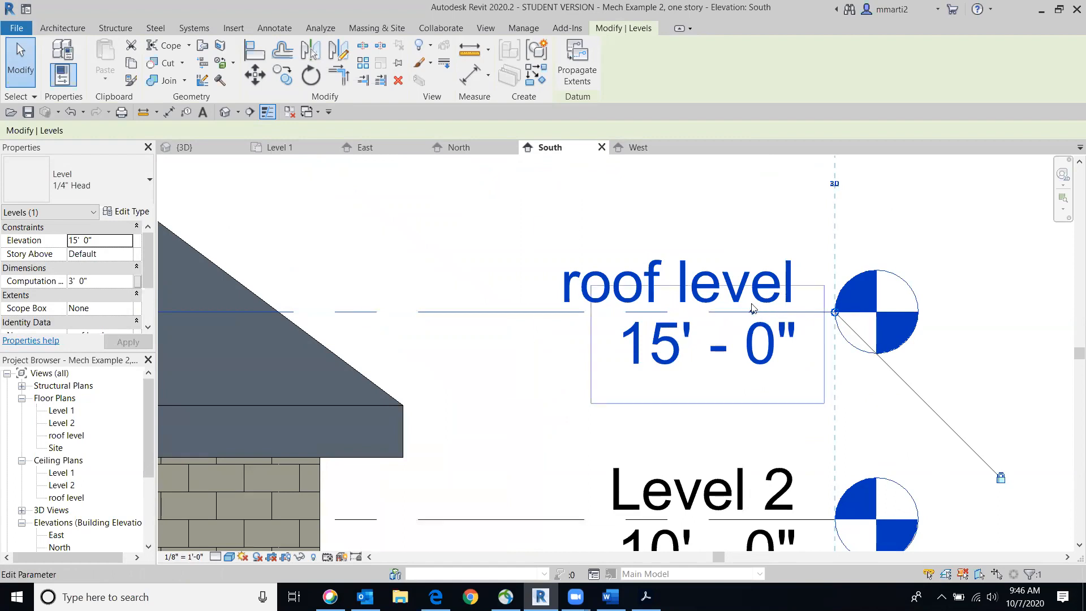
left_click(752, 313)
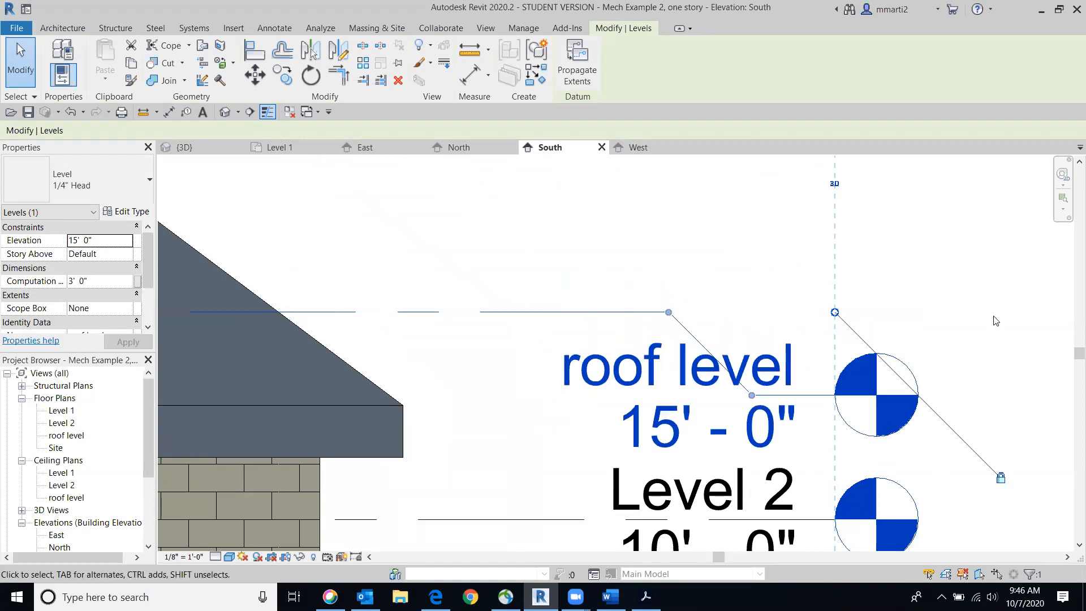
scroll(989, 300, "down", 2)
middle_click_drag(888, 301, 701, 245)
scroll(702, 245, "down", 1)
middle_click_drag(892, 320, 803, 331)
left_click_drag(566, 310, 686, 221)
left_click_drag(524, 265, 475, 274)
left_click_drag(602, 220, 608, 267)
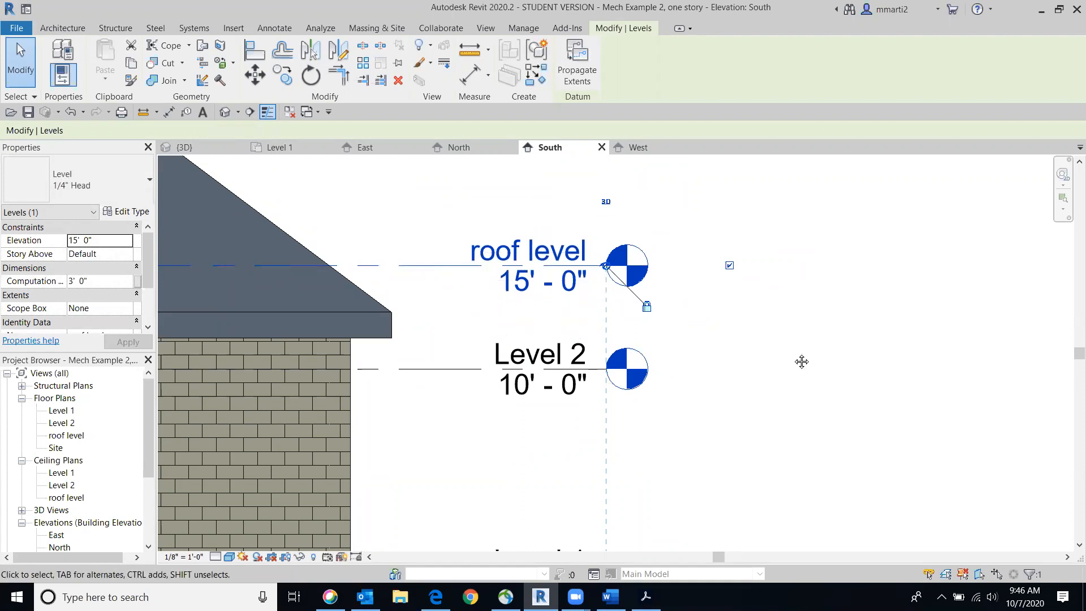
Unlock the roof level's right end from the other levels, add an elbow, and extend that end farther from the building
middle_click_drag(740, 358, 891, 364)
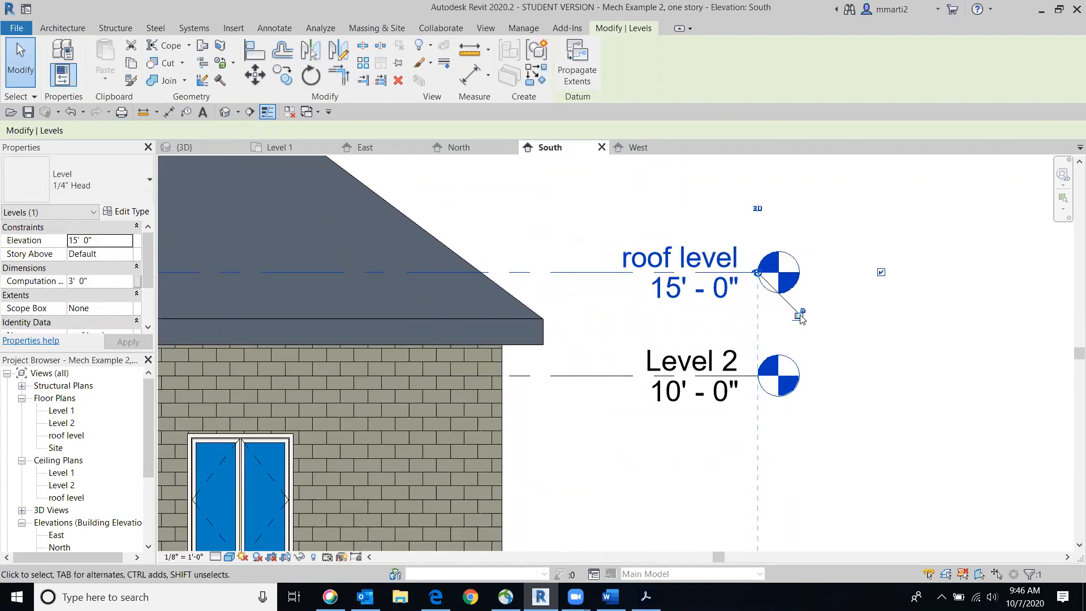
left_click(755, 272)
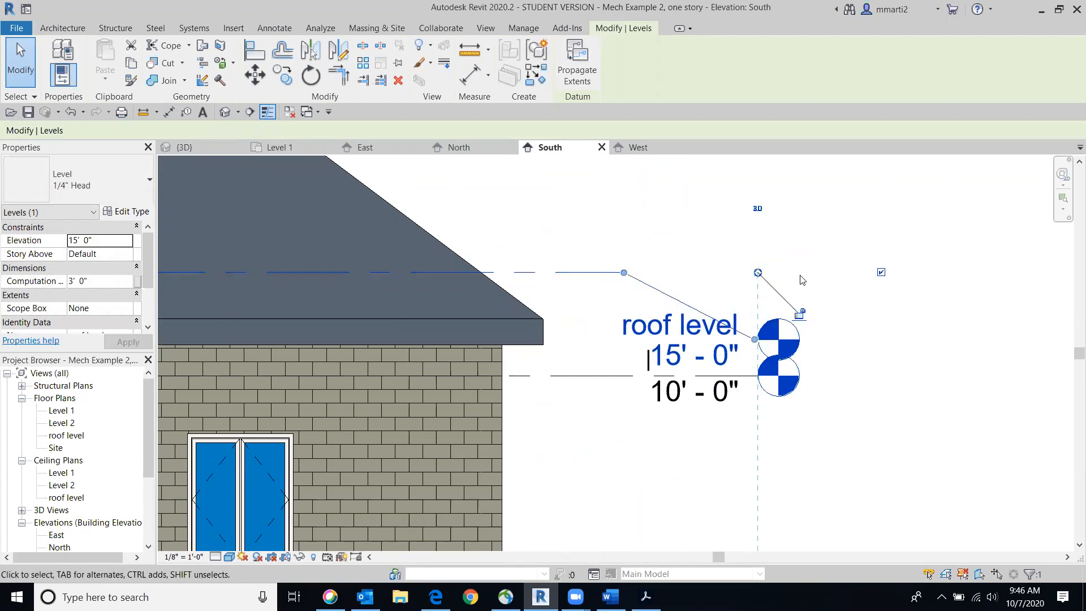
left_click_drag(757, 273, 923, 272)
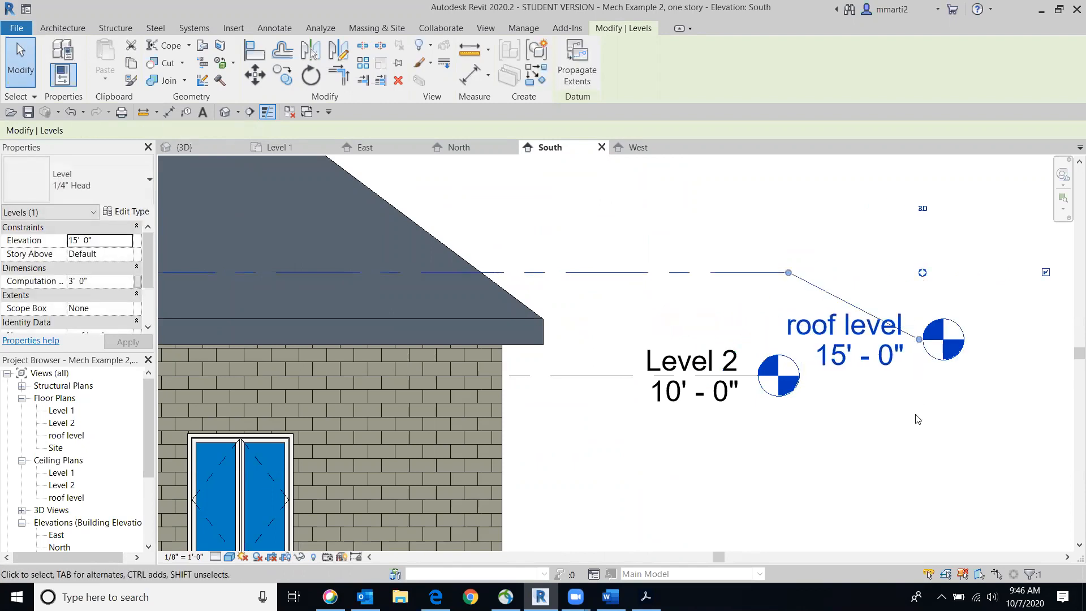
Stretch the roof level's elbow toward the building, and straighten its head back onto the level line
middle_click_drag(901, 427, 829, 368)
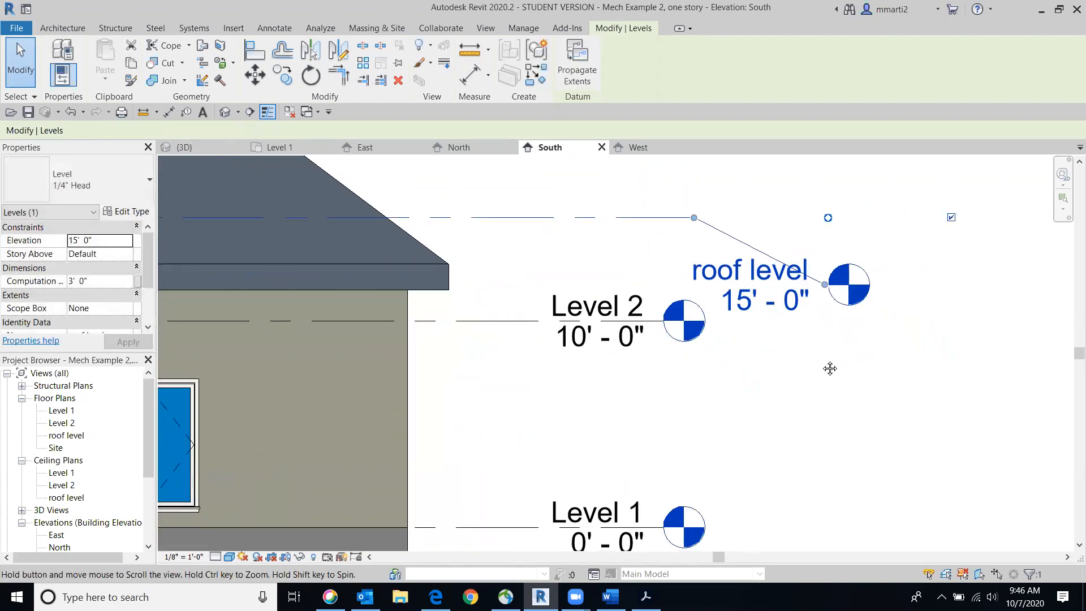
left_click_drag(823, 286, 574, 221)
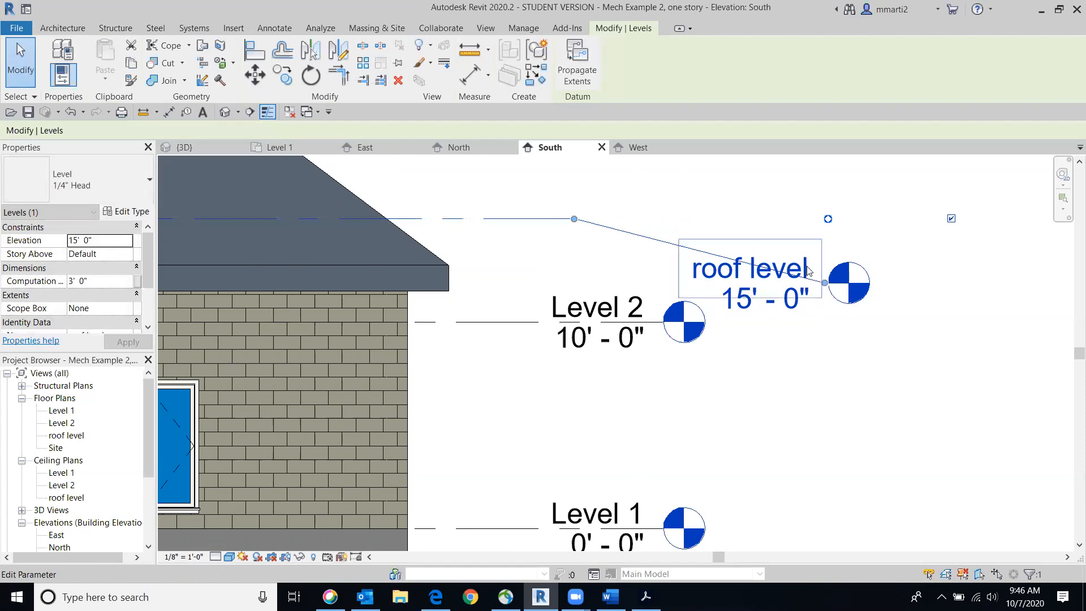
left_click_drag(825, 283, 827, 218)
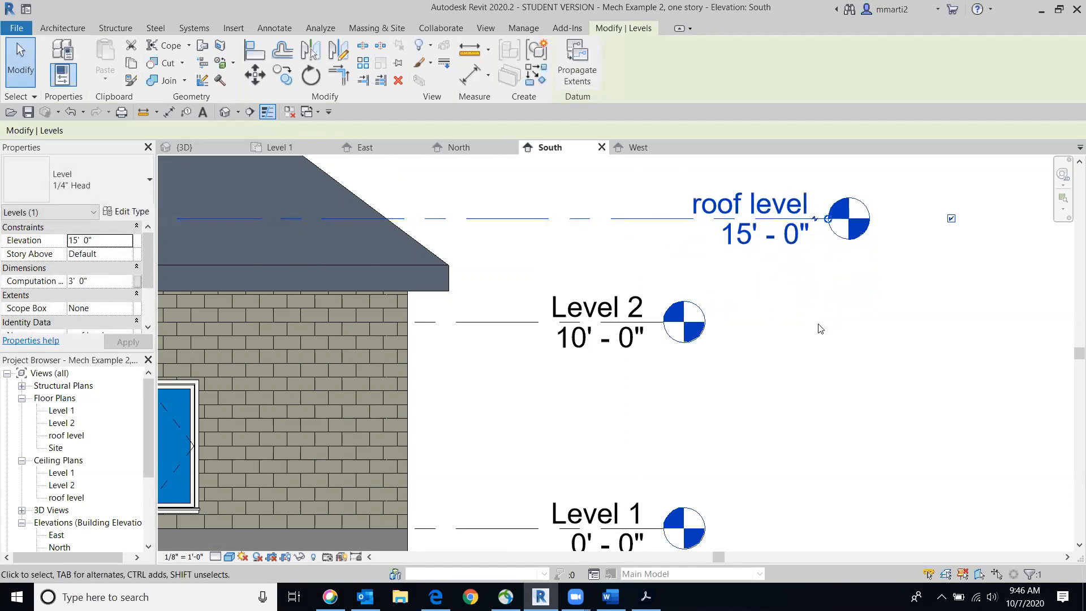
Select the Level 2 line and examine the lock and alignment at its right end
scroll(820, 325, "down", 5)
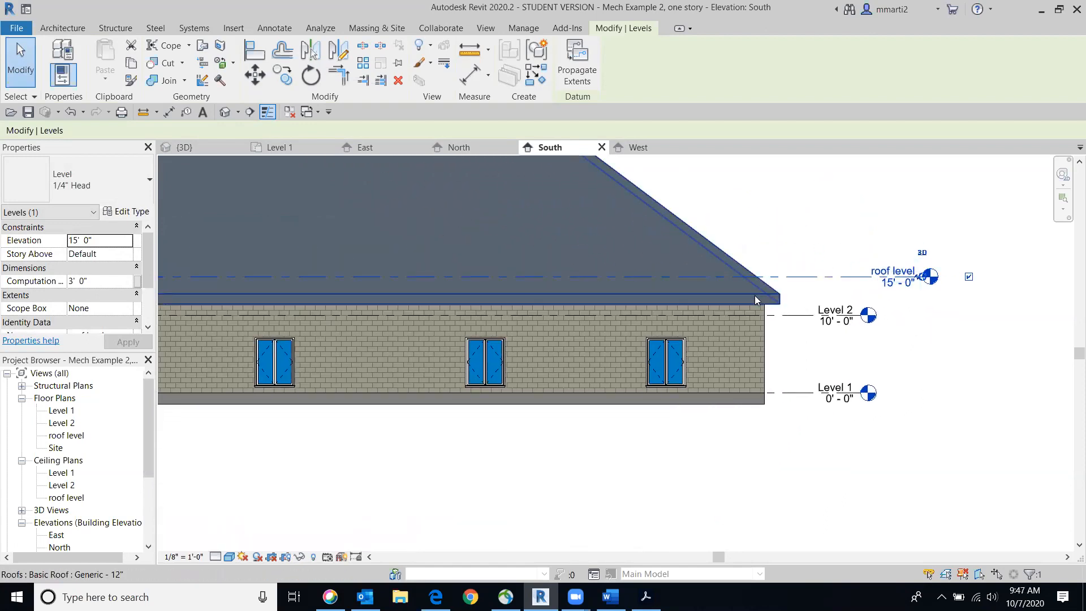
left_click(868, 316)
mouse_move(860, 316)
left_mouse_down()
mouse_move(986, 315)
mouse_move(866, 315)
left_mouse_up()
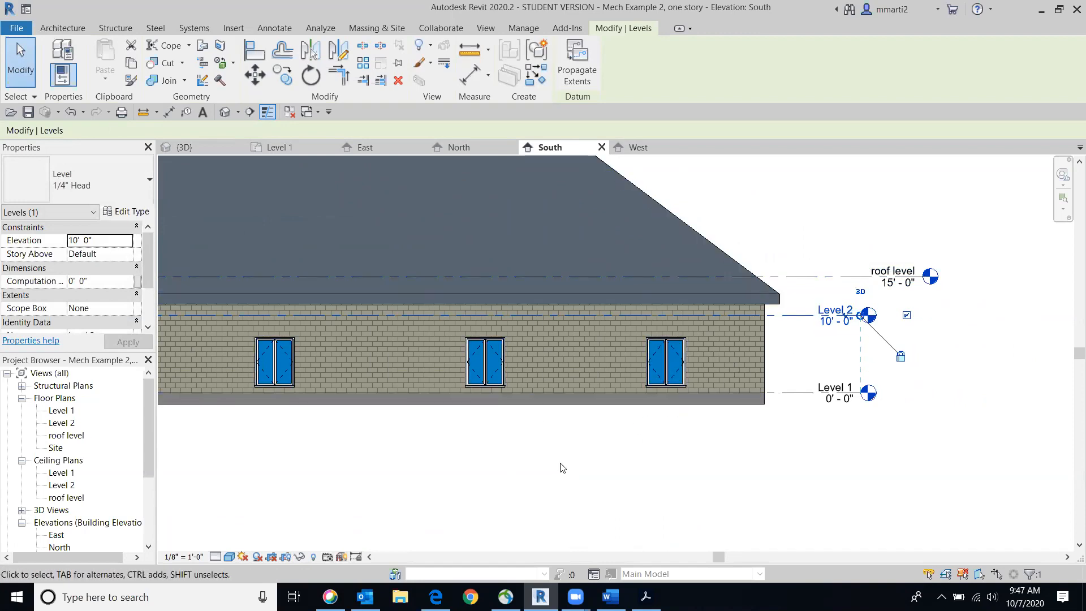
Switch to the Class 15 Word document to read the renovation outline
scroll(747, 460, "down", 4)
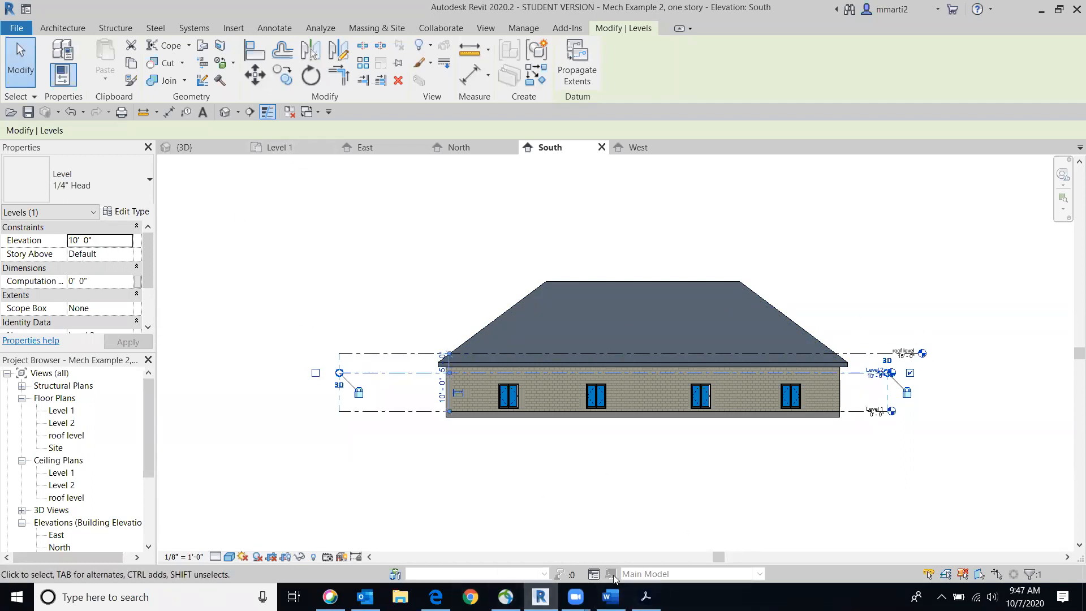
left_click(611, 596)
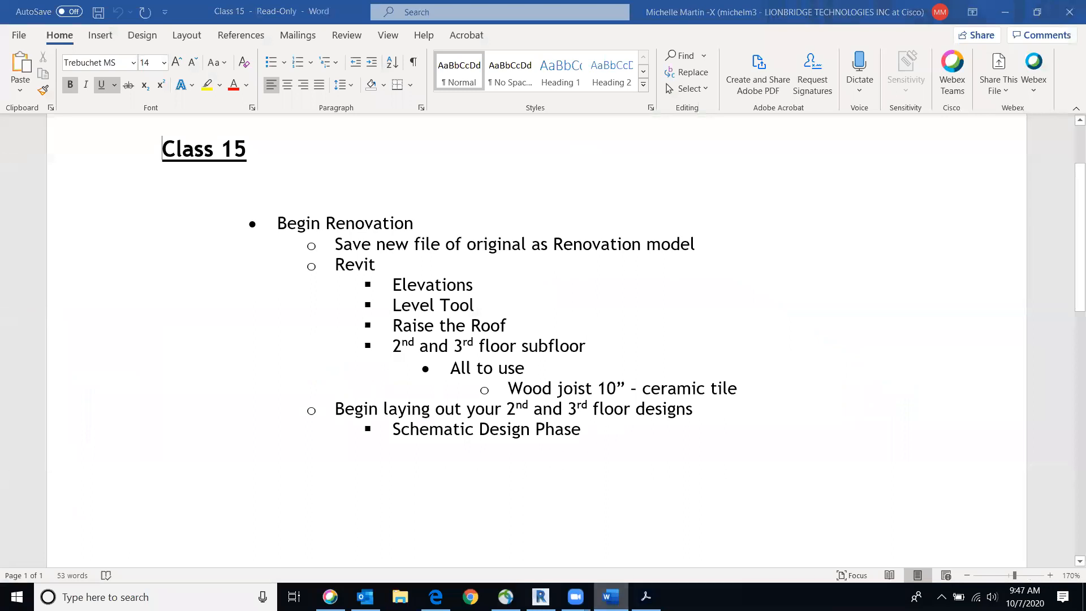
Switch back to Revit and set the roof level's elevation to 20' in the South elevation
key("alt+Tab")
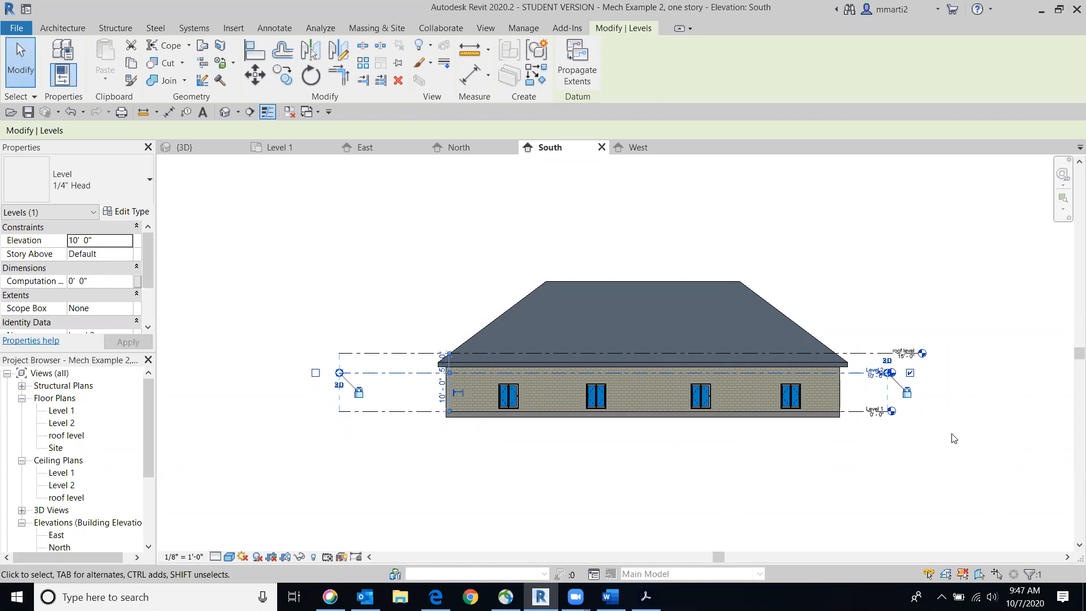
middle_click_drag(951, 434, 816, 421)
scroll(607, 407, "up", 5)
scroll(652, 375, "down", 4)
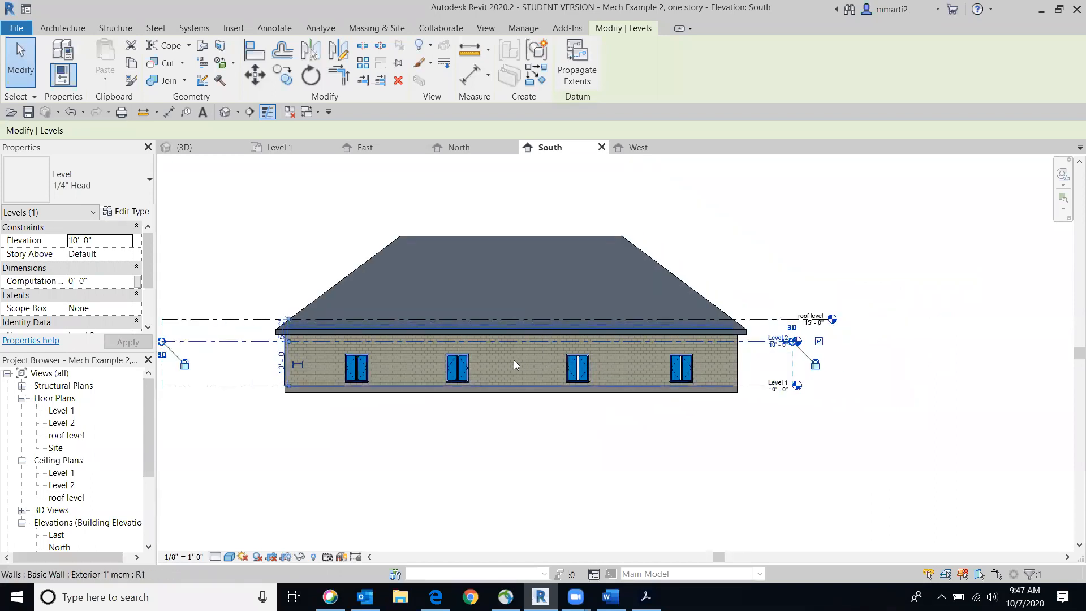
scroll(846, 390, "up", 3)
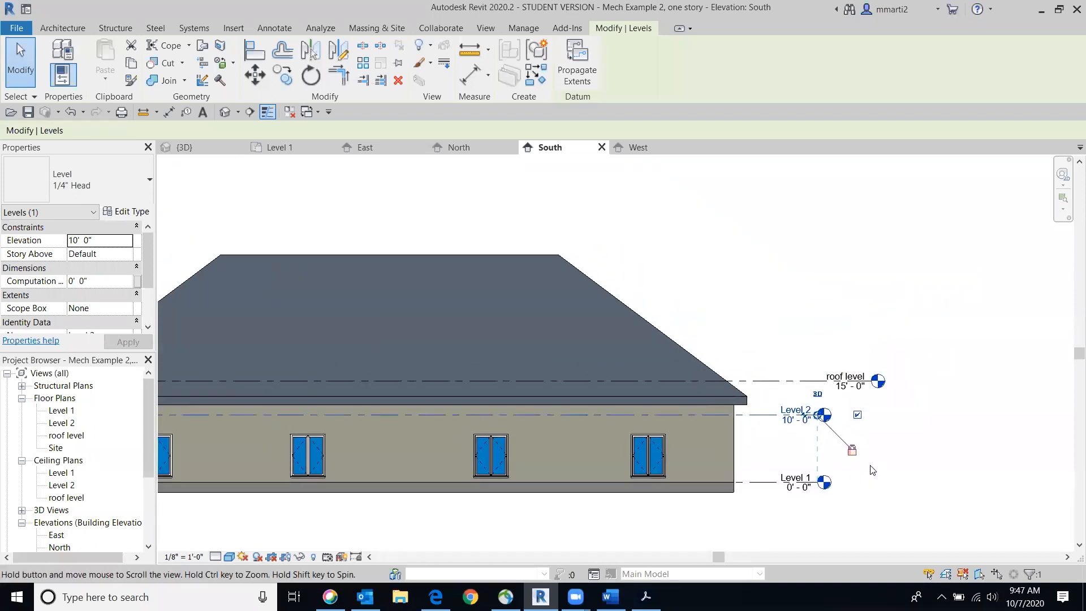
middle_click_drag(854, 451, 872, 470)
scroll(872, 470, "up", 1)
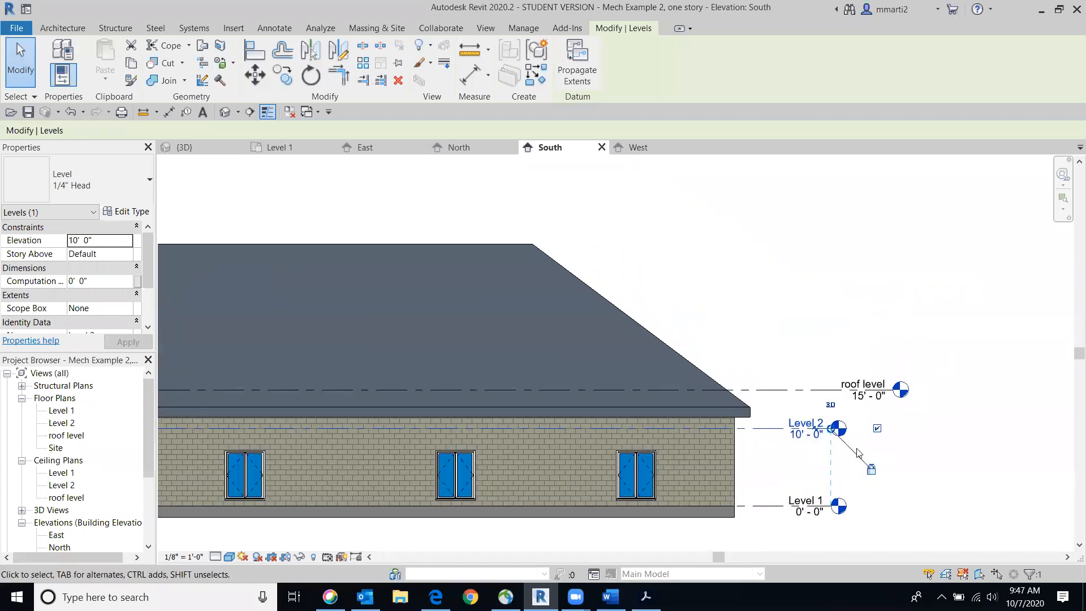
scroll(866, 398, "up", 4)
left_click(861, 398)
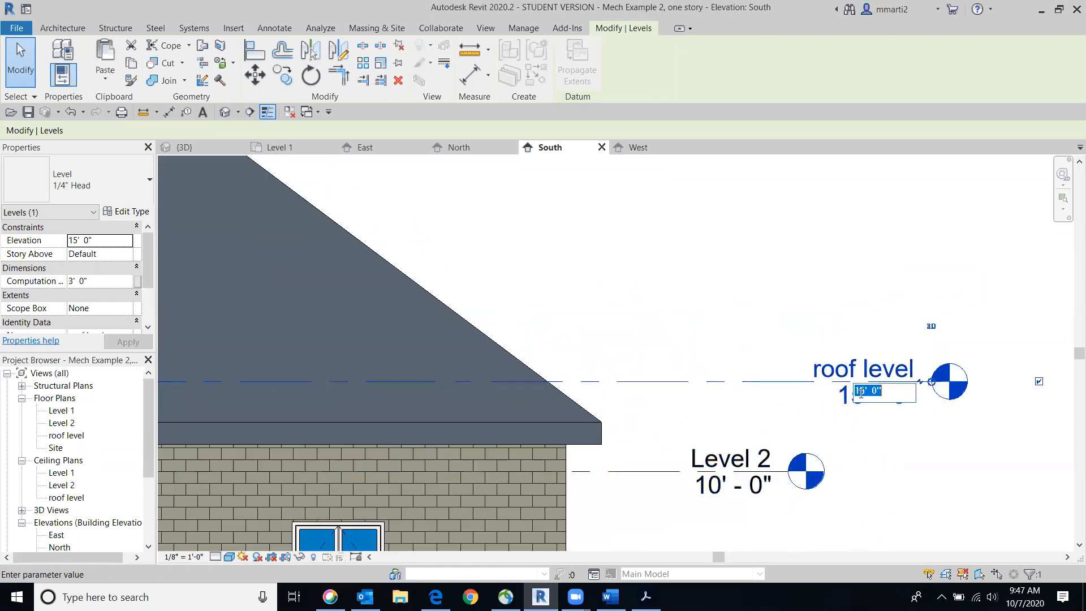
type("20")
key("Return")
scroll(823, 382, "down", 4)
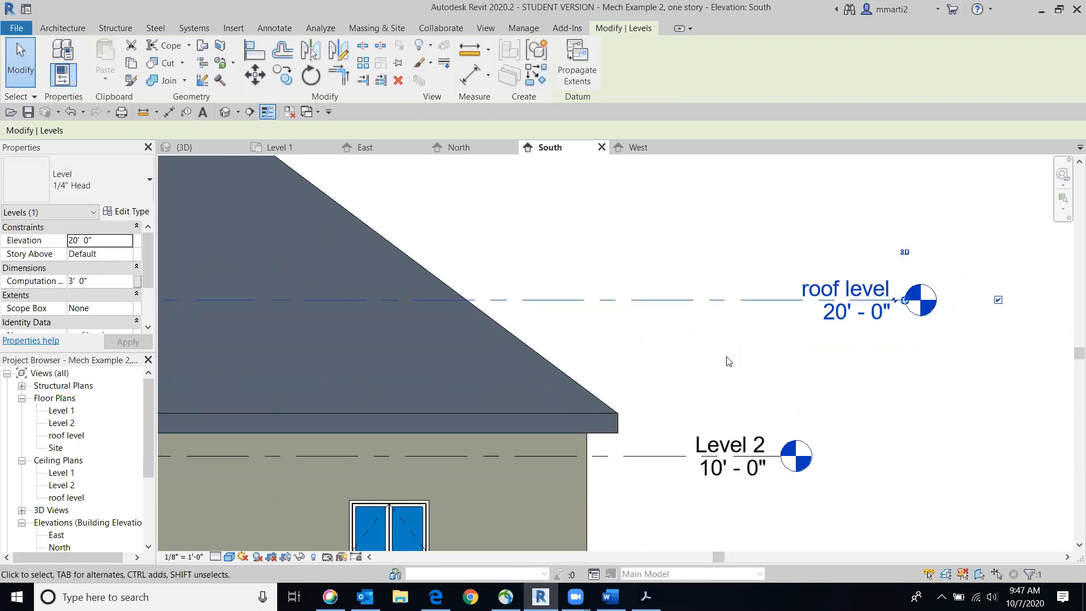
Select the building's roof and change its base level from Level 1 to the roof level
middle_click_drag(823, 381, 1032, 322)
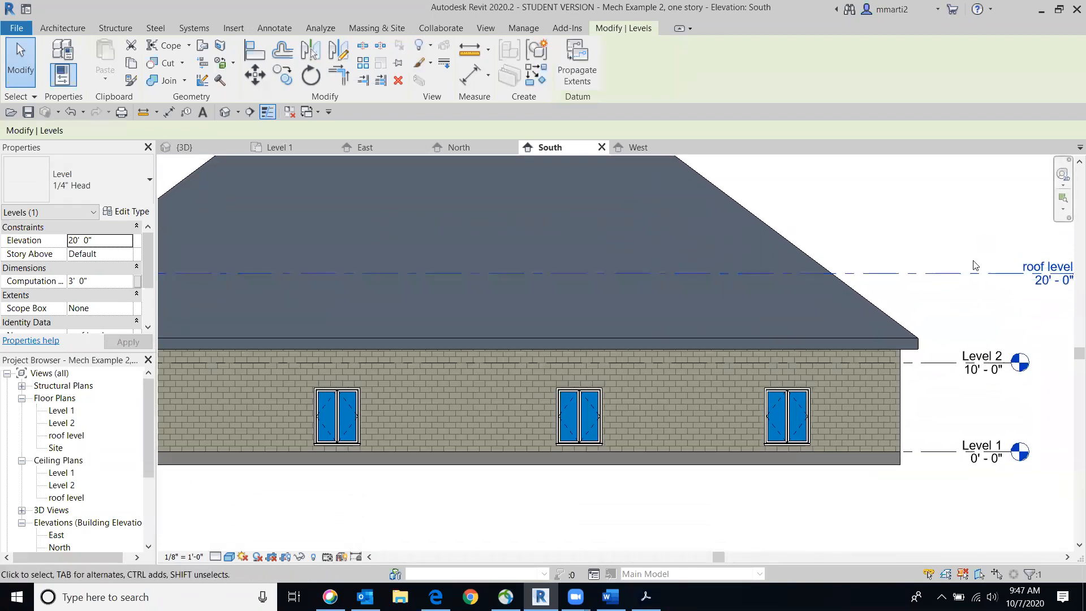
scroll(933, 339, "down", 3)
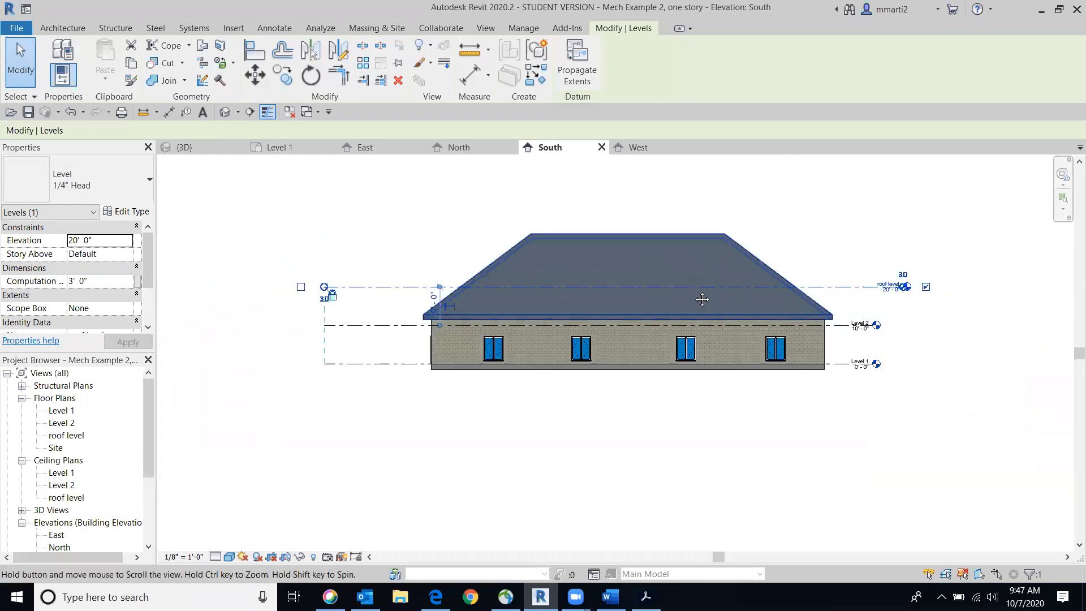
left_click(448, 222)
left_click(621, 265)
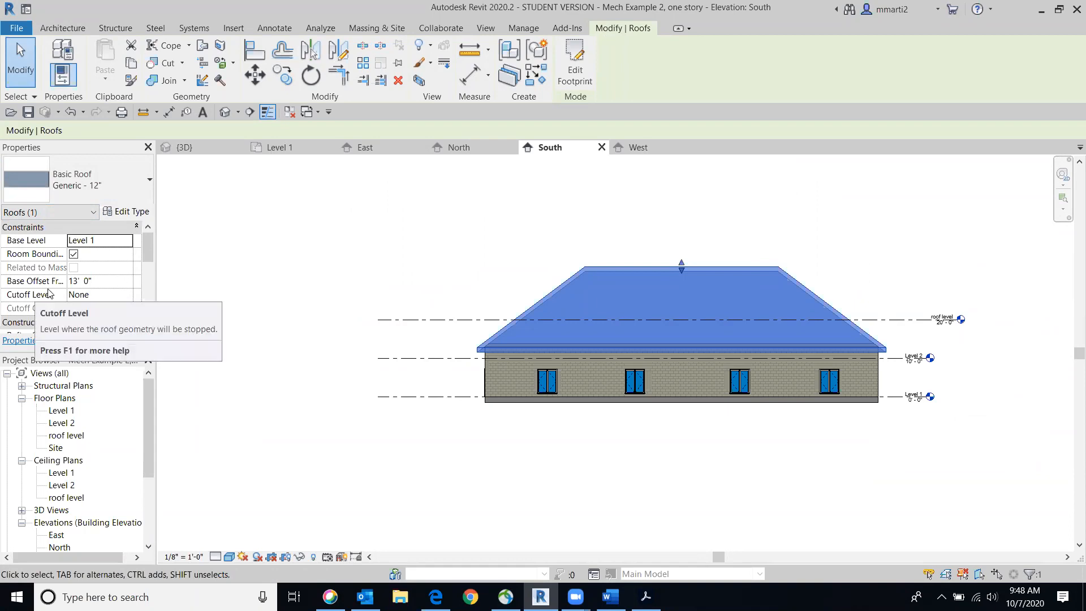
left_click(129, 244)
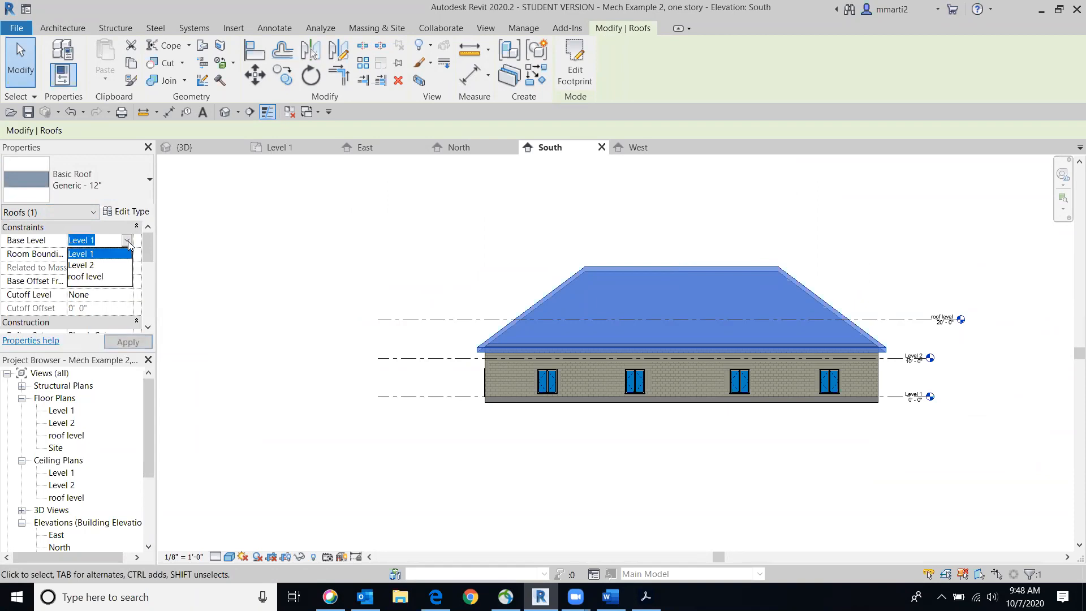
left_click(100, 275)
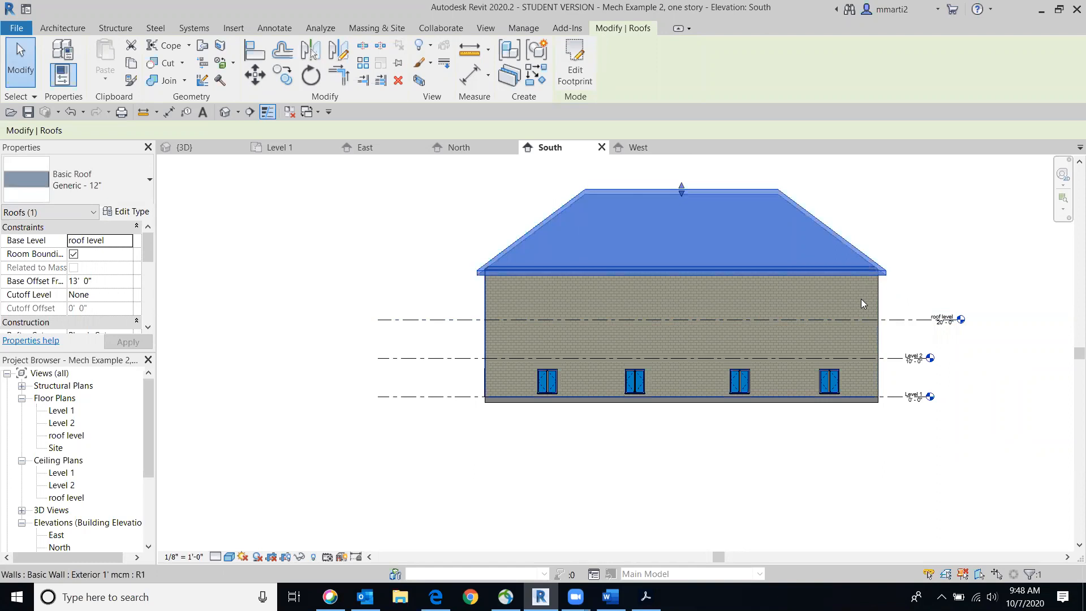
Set the roof's base offset from its level to 0 and apply it
left_click(107, 286)
left_click_drag(108, 282, 55, 280)
type("0")
left_click(113, 342)
left_click(289, 250)
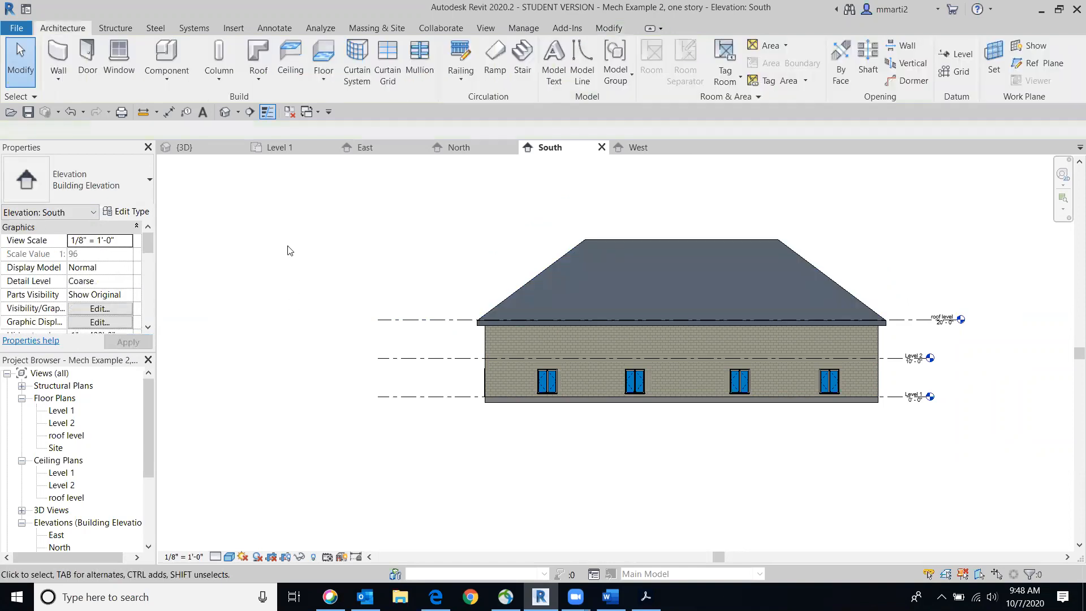
Check the roof's position at the roof level line, and undo its base offset change
middle_click_drag(988, 207, 890, 216)
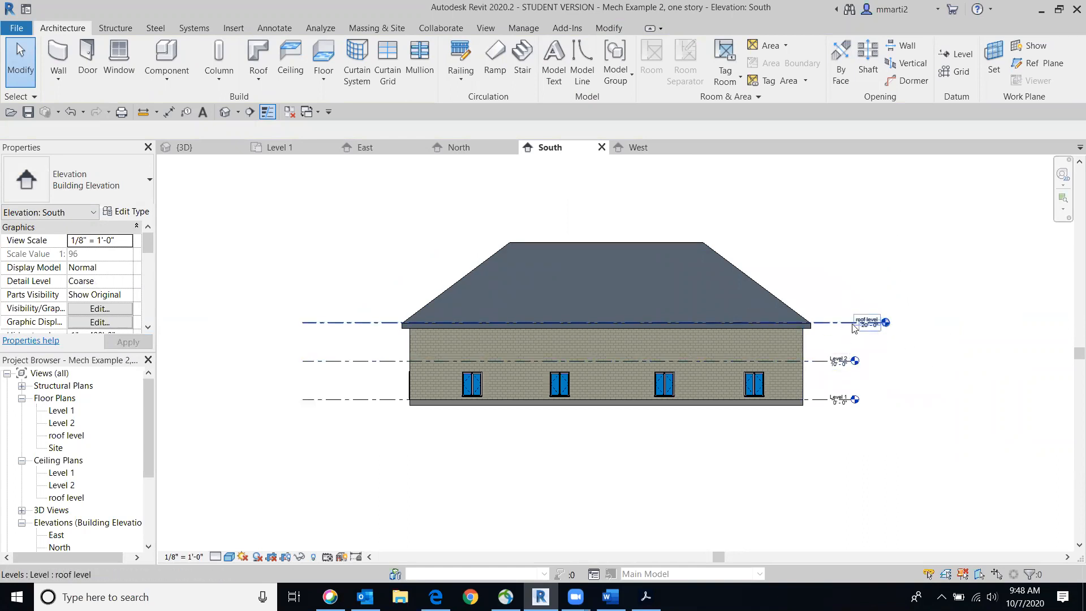
left_click(524, 258)
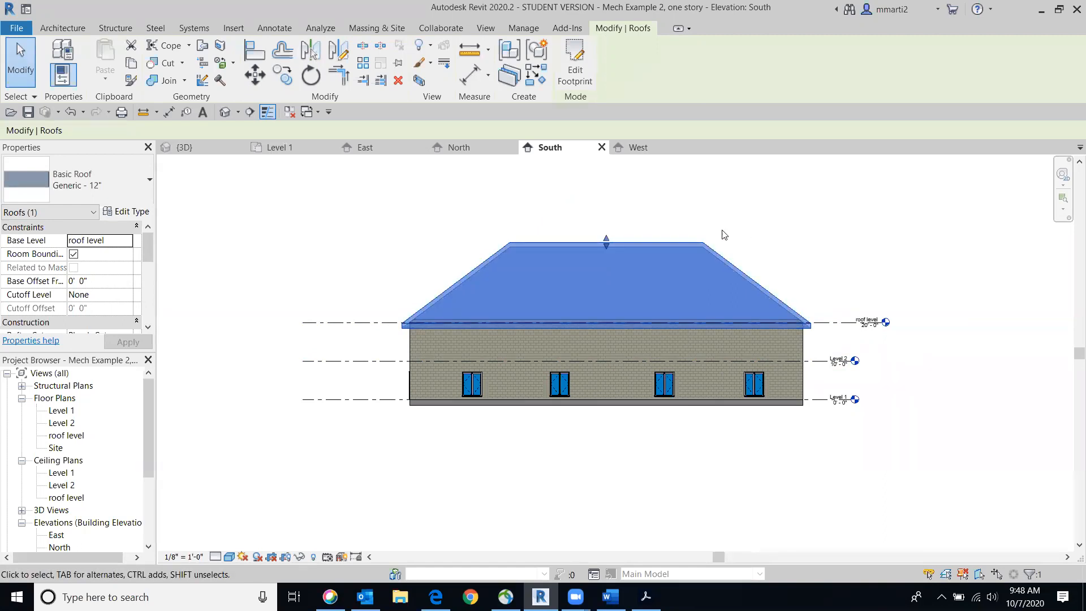
left_click(71, 112)
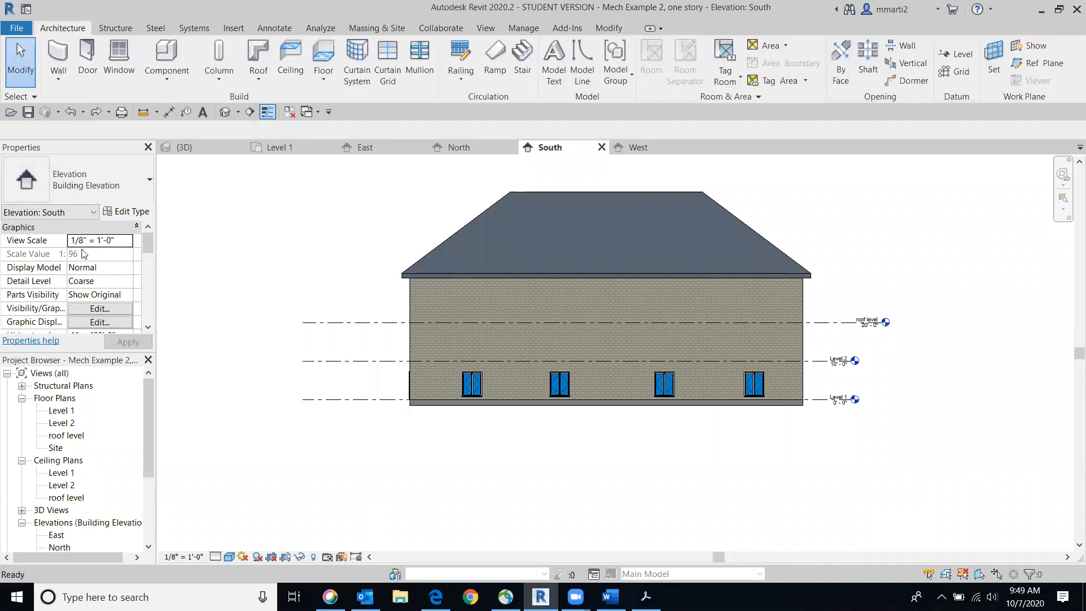
Select the roof, set its base offset to 0' 0", and check the eave against the roof level line
left_click(466, 233)
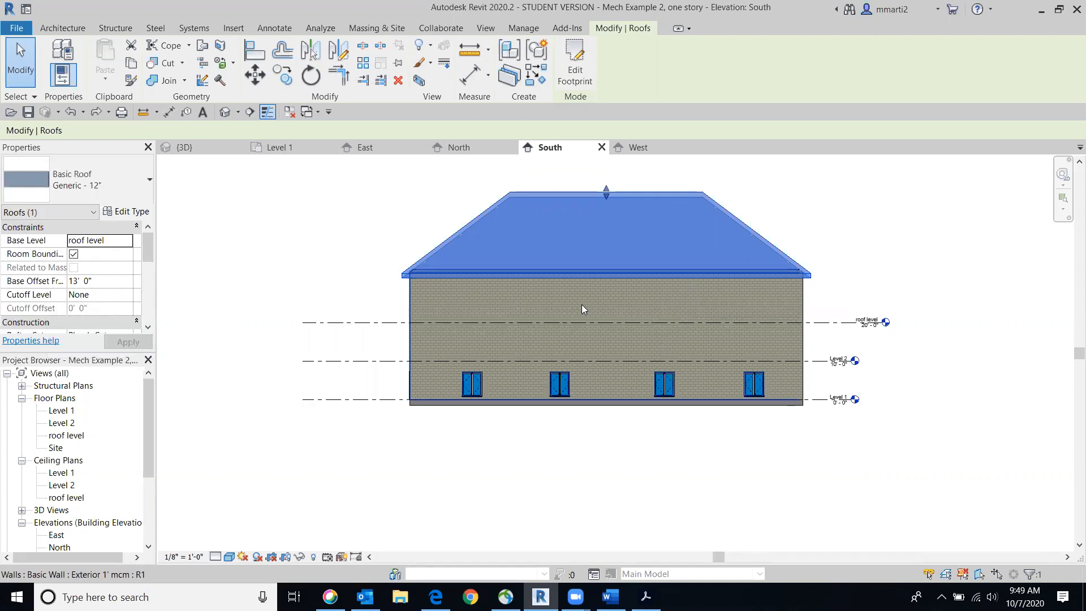
left_click(95, 281)
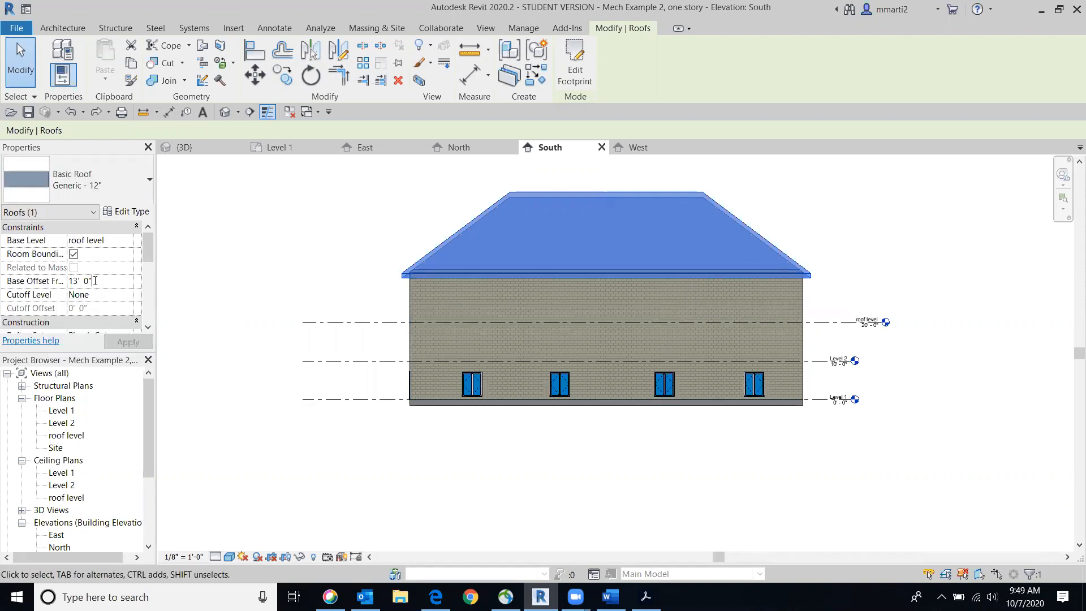
type("0")
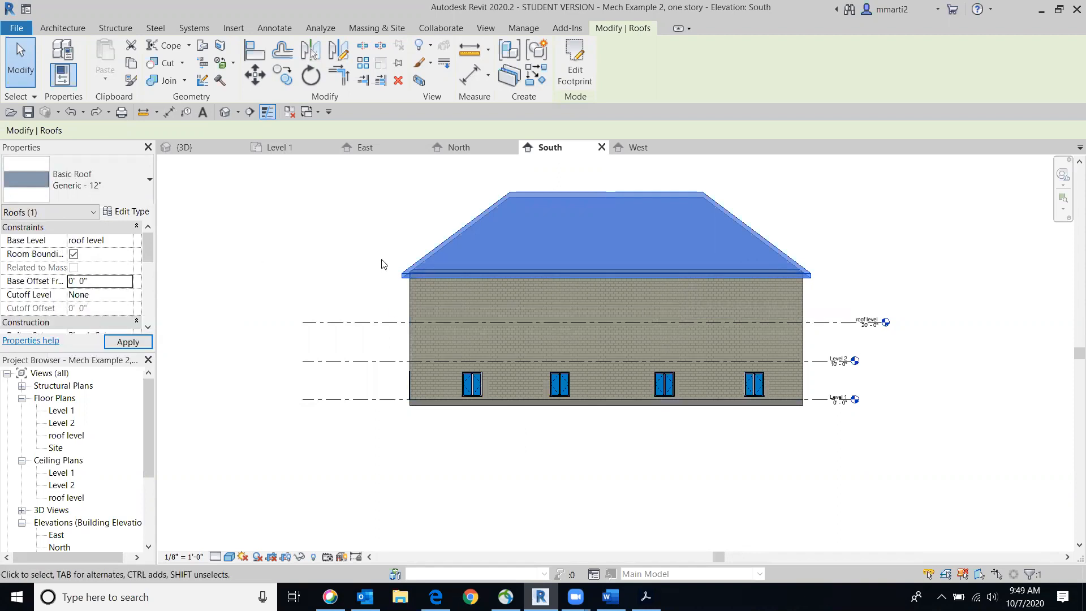
left_click(347, 273)
scroll(825, 325, "up", 5)
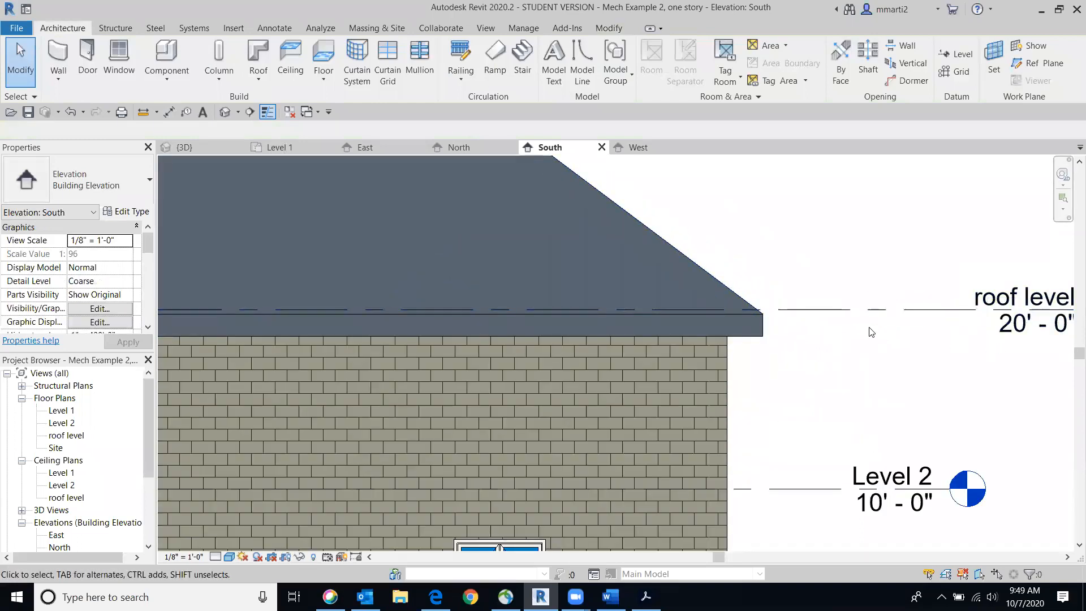
scroll(869, 329, "down", 2)
scroll(876, 326, "down", 3)
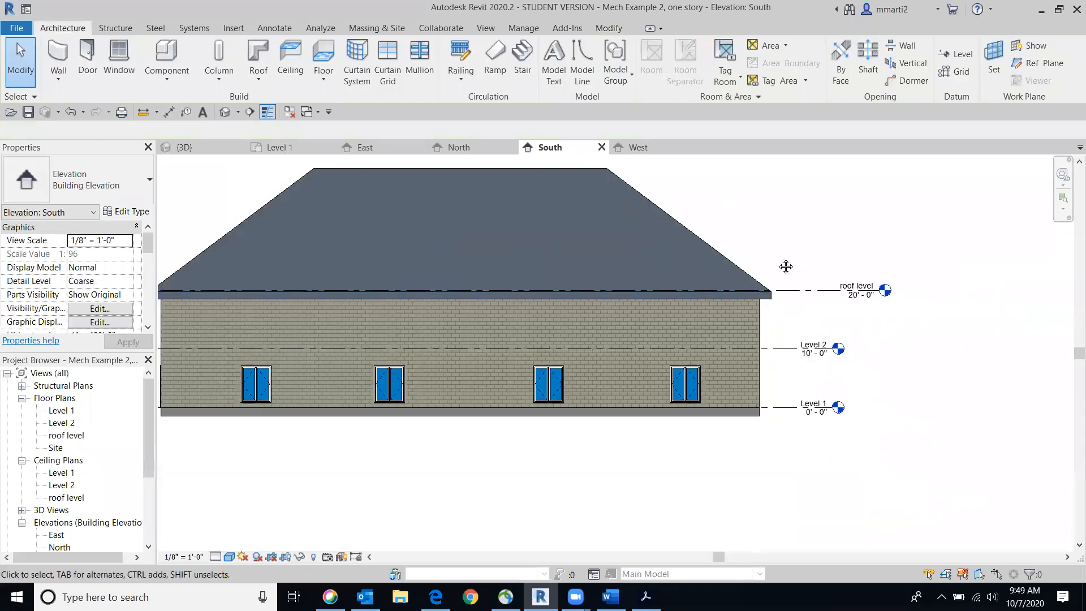
Open the 3D view and temporarily hide the roof element
left_click(225, 112)
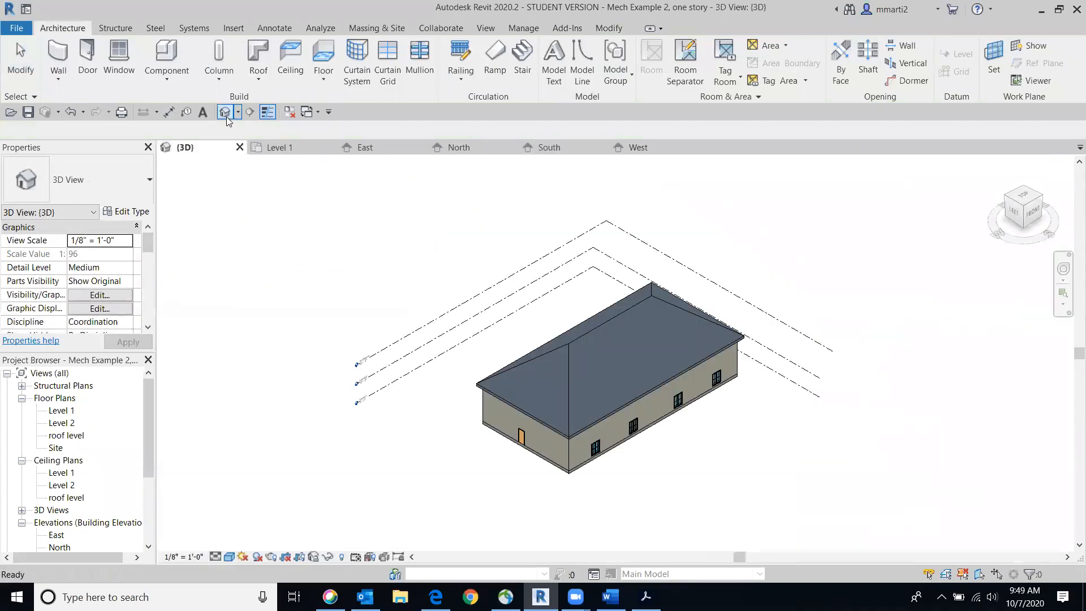
mouse_move(1016, 533)
left_mouse_down()
mouse_move(995, 164)
mouse_move(229, 167)
mouse_move(447, 182)
mouse_move(229, 182)
mouse_move(1053, 188)
mouse_move(1066, 236)
left_mouse_up()
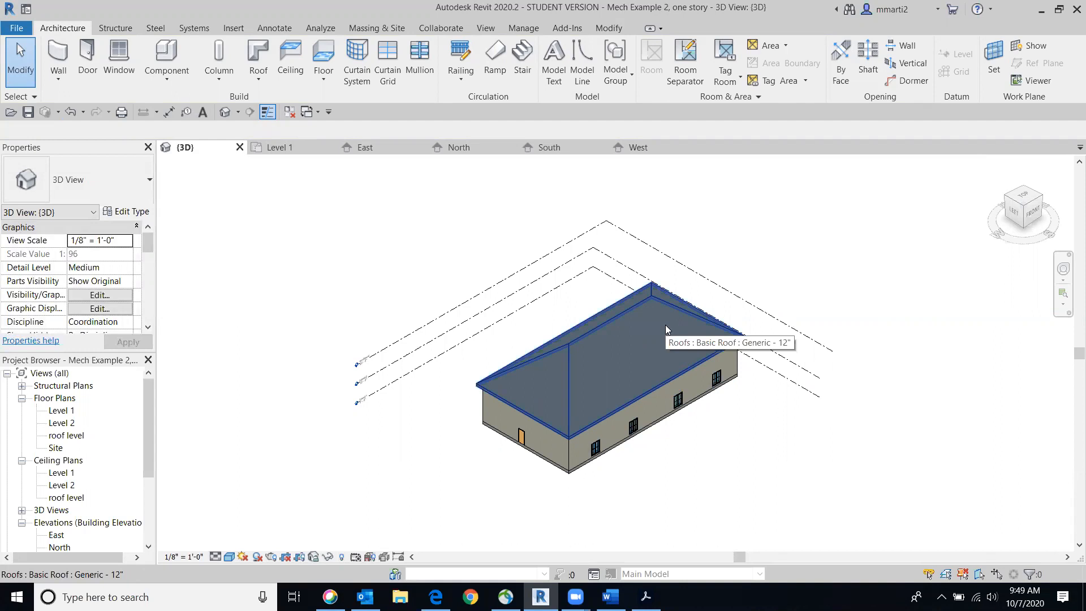
left_click(598, 321)
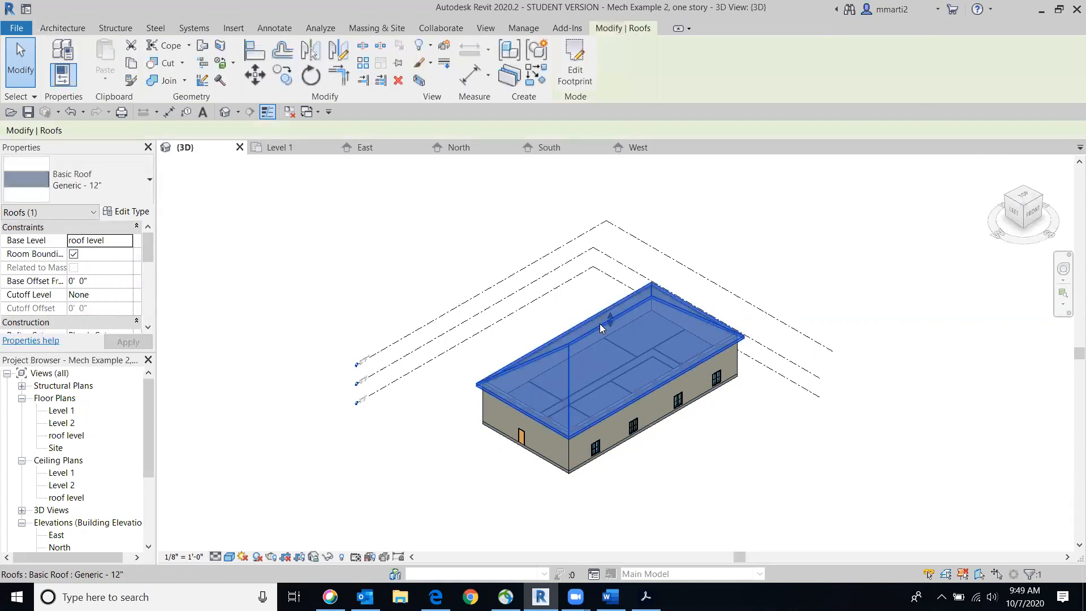
left_click(328, 557)
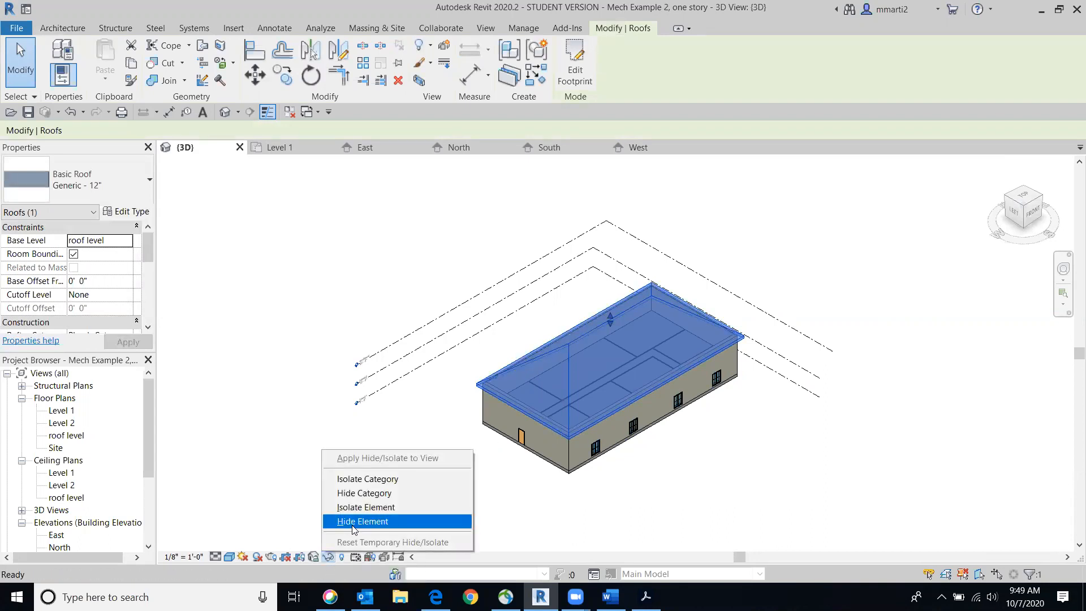
left_click(362, 521)
Turn the model to its front side and temporarily hide the front exterior wall
left_click(1034, 213)
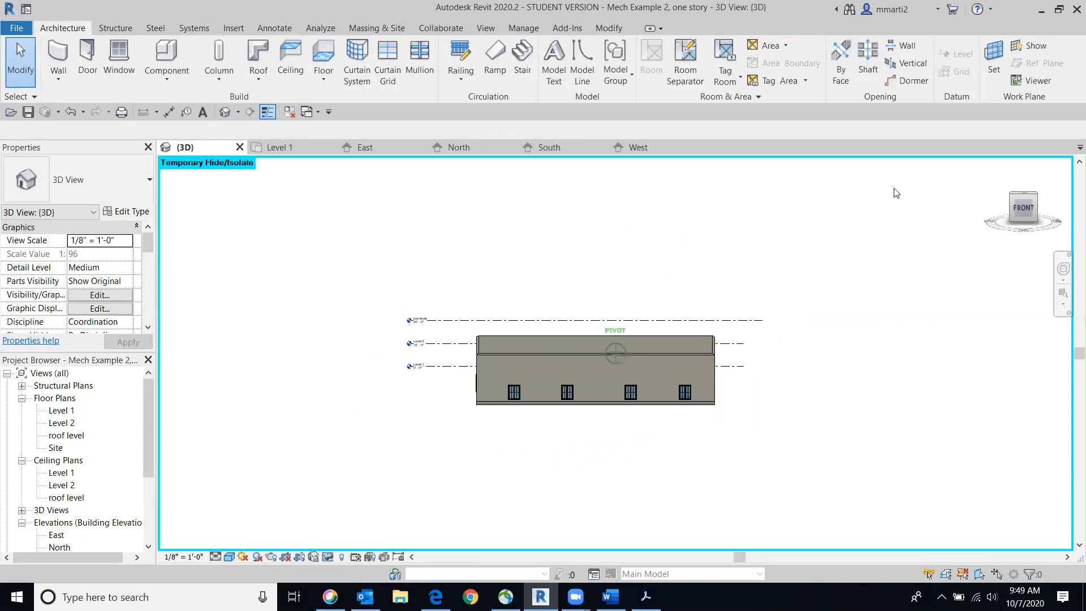
left_click(664, 370)
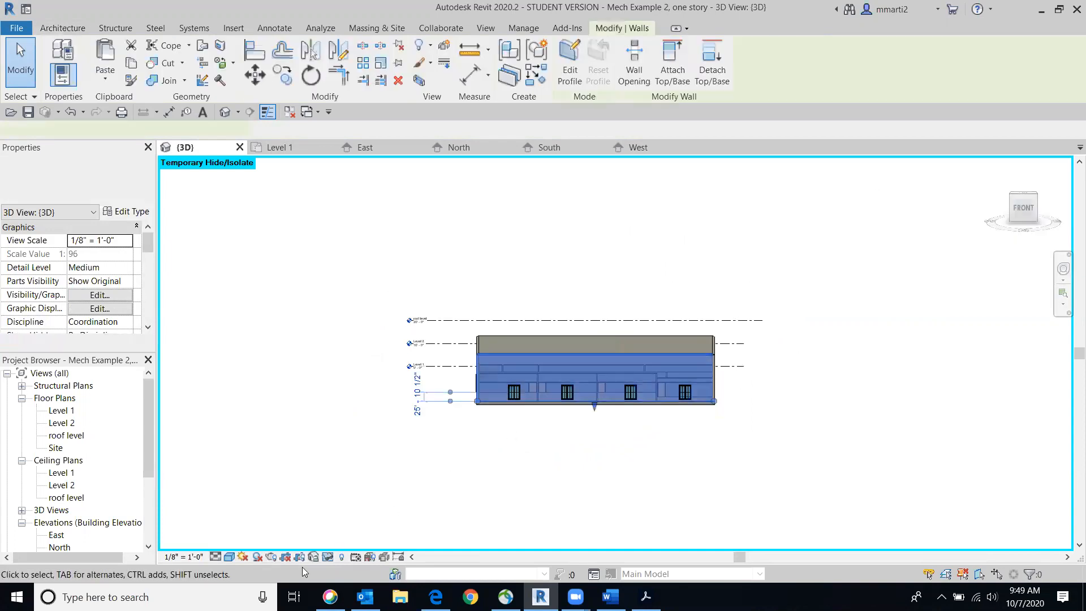
left_click(329, 556)
left_click(389, 523)
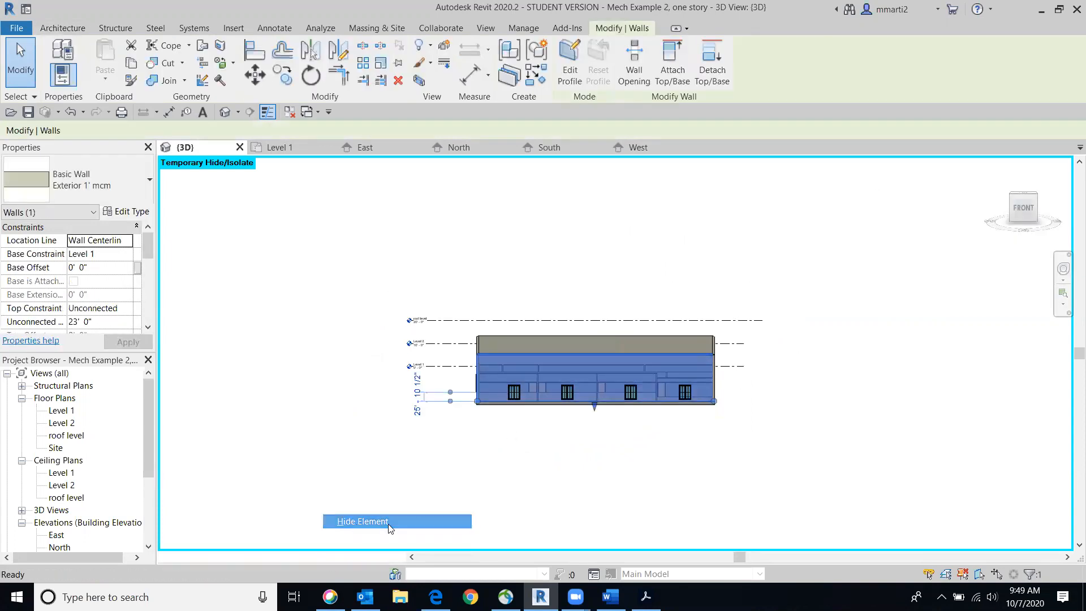
Examine the first-floor rooms, their ceilings and the open space above them through the hidden front wall
left_click(1024, 211)
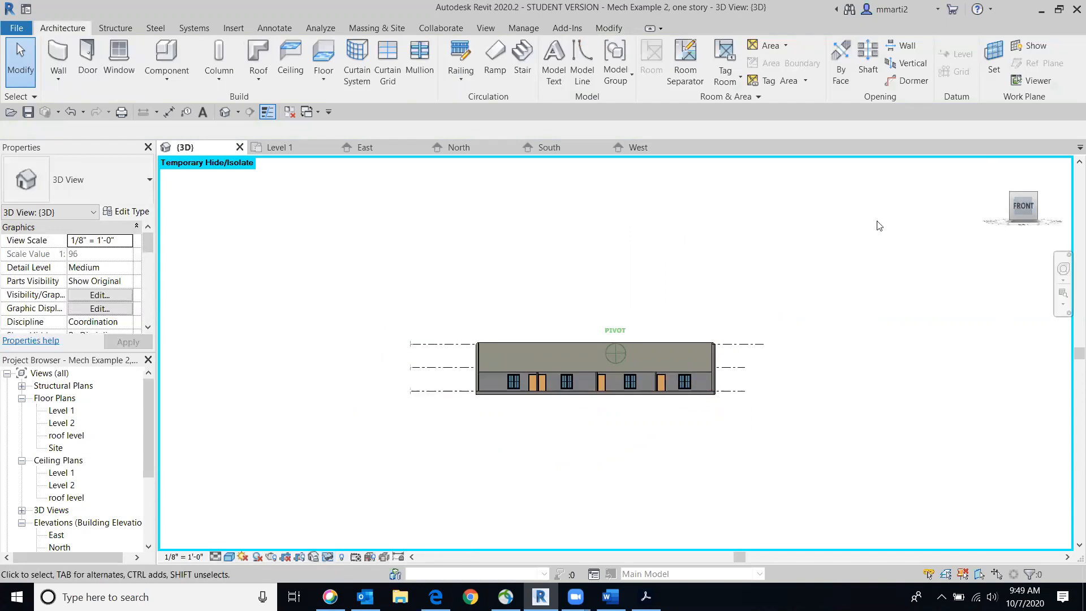
scroll(604, 350, "up", 5)
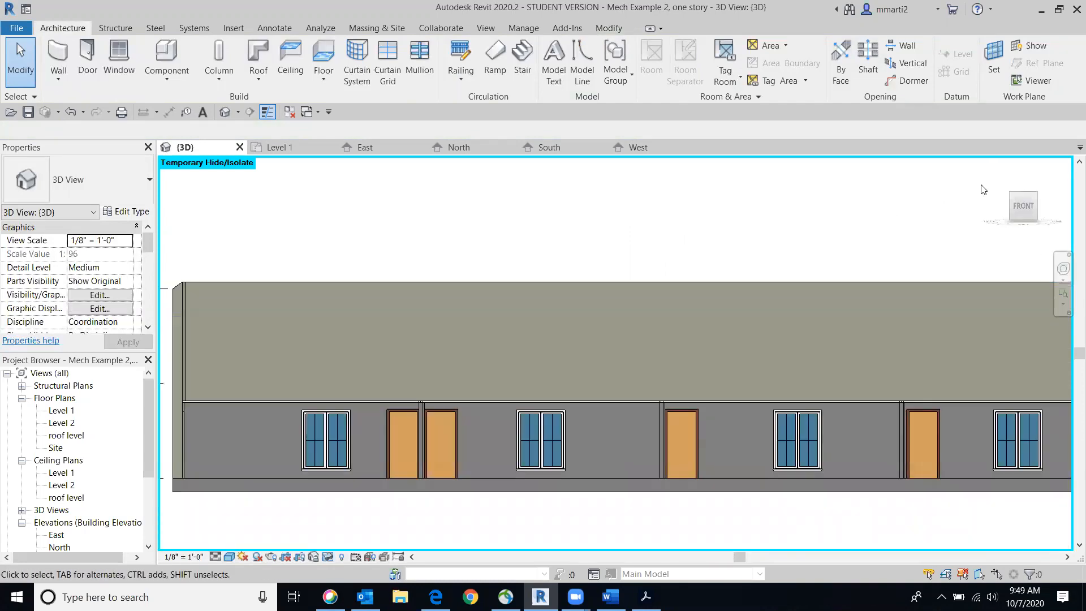
left_click_drag(1033, 195, 1015, 214)
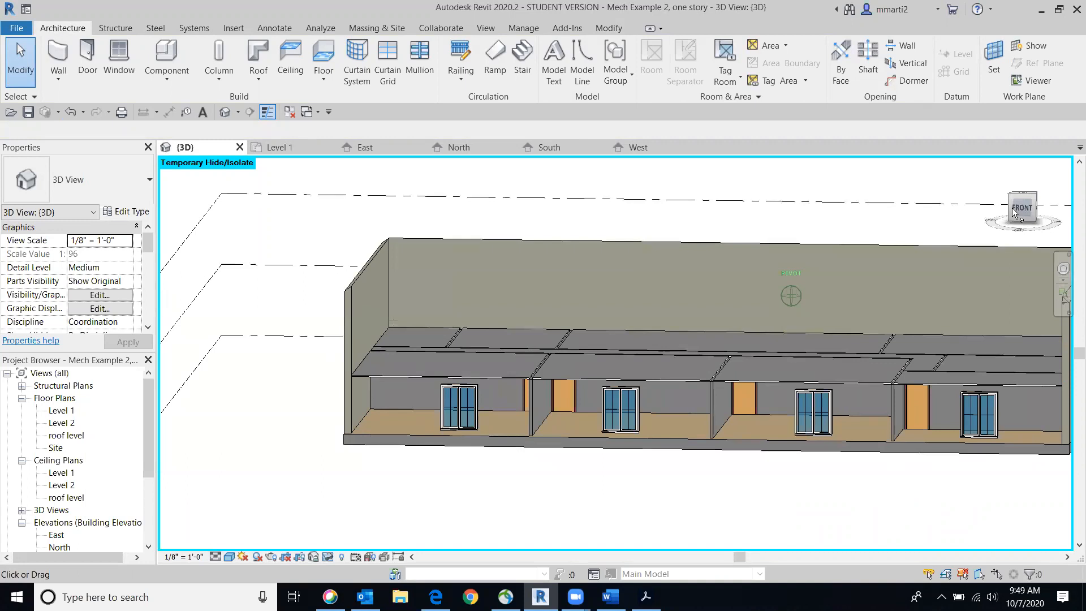
scroll(667, 395, "up", 4)
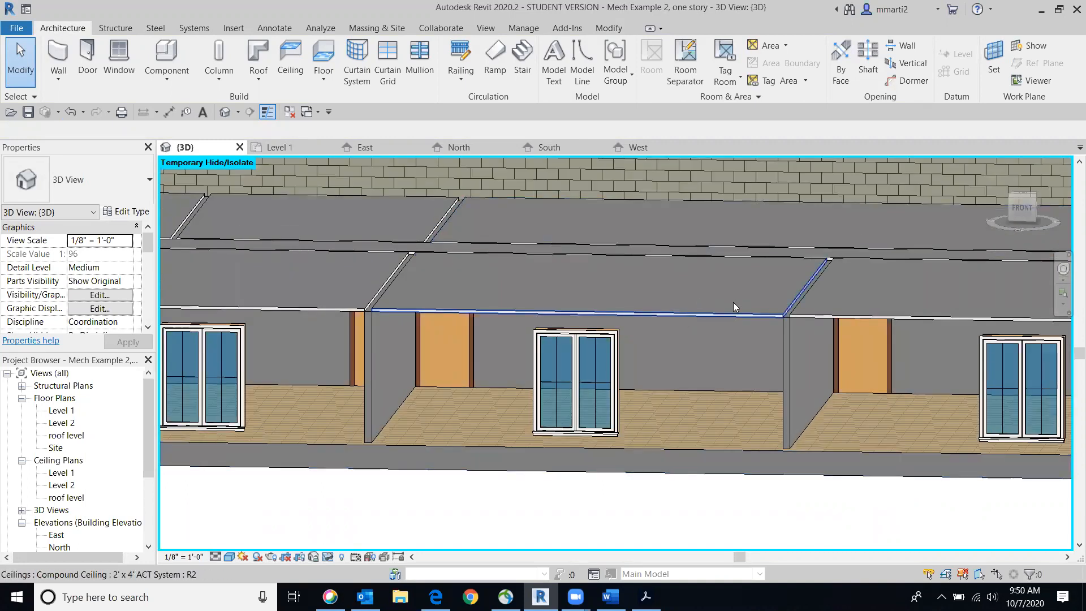
scroll(544, 278, "down", 4)
scroll(707, 220, "up", 2)
middle_click_drag(707, 220, 720, 274)
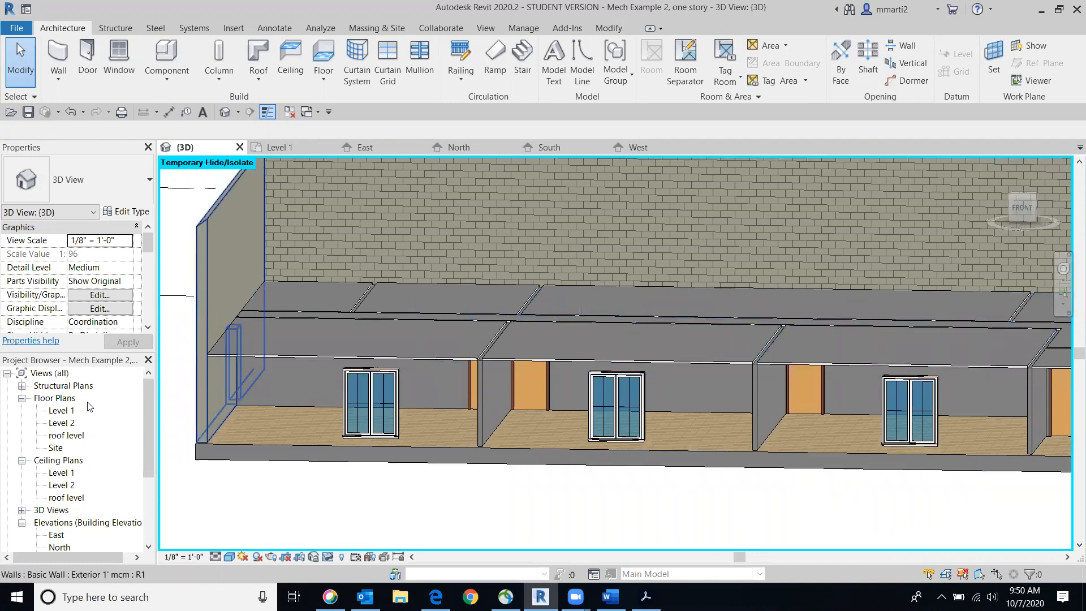
Open the Level 2 floor plan, bring its room labels into close view, and dismiss the meeting reminder
double_click(68, 426)
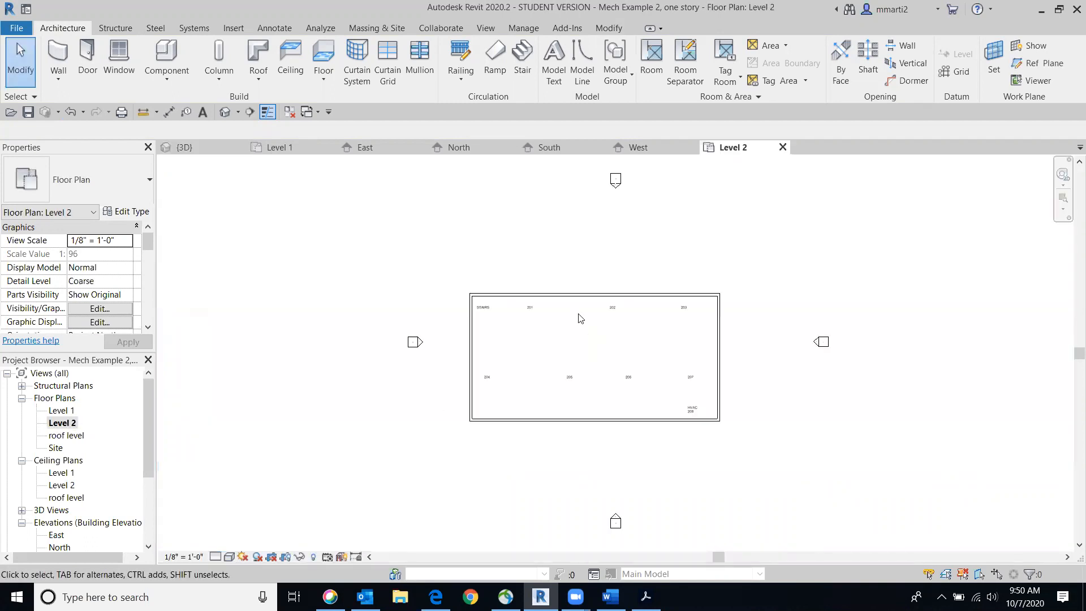
scroll(578, 316, "up", 2)
middle_click_drag(581, 317, 648, 235)
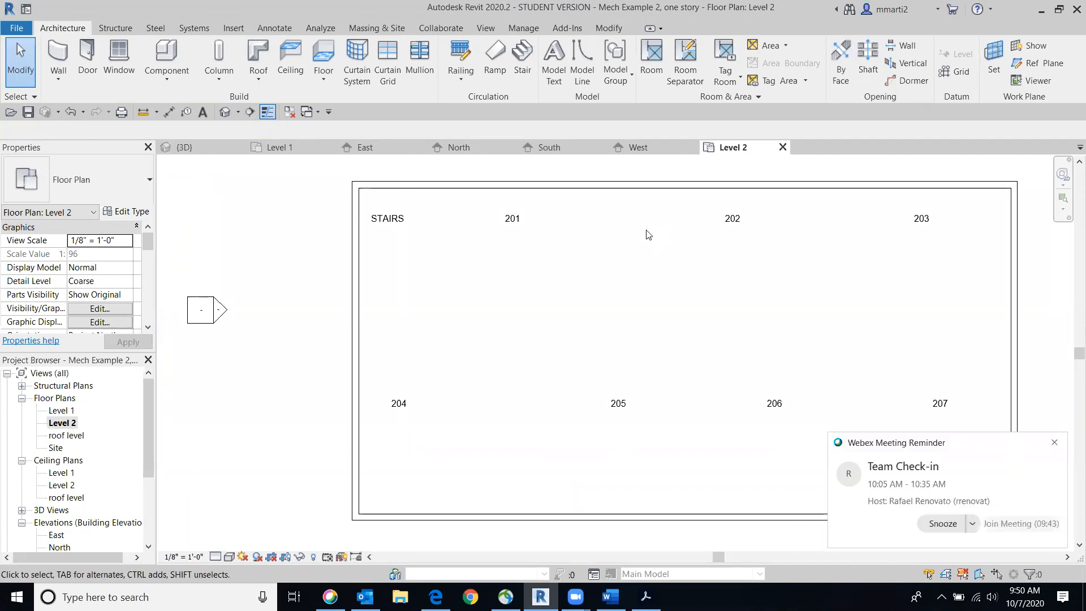
left_click(1054, 442)
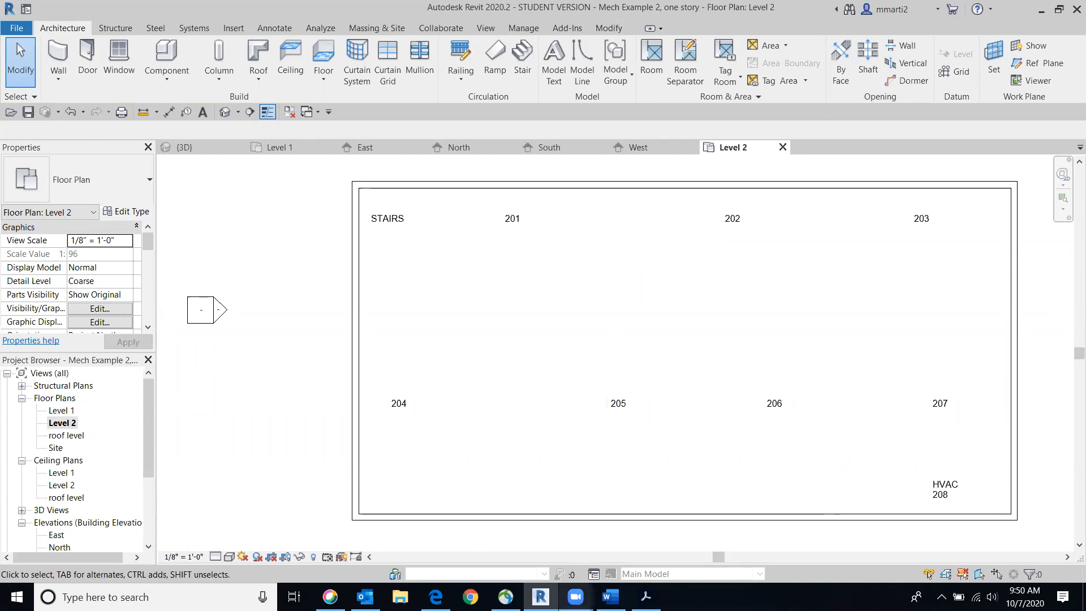
Check the Class 15 outline in Word for the required subfloor type, and return to Revit
left_click(611, 597)
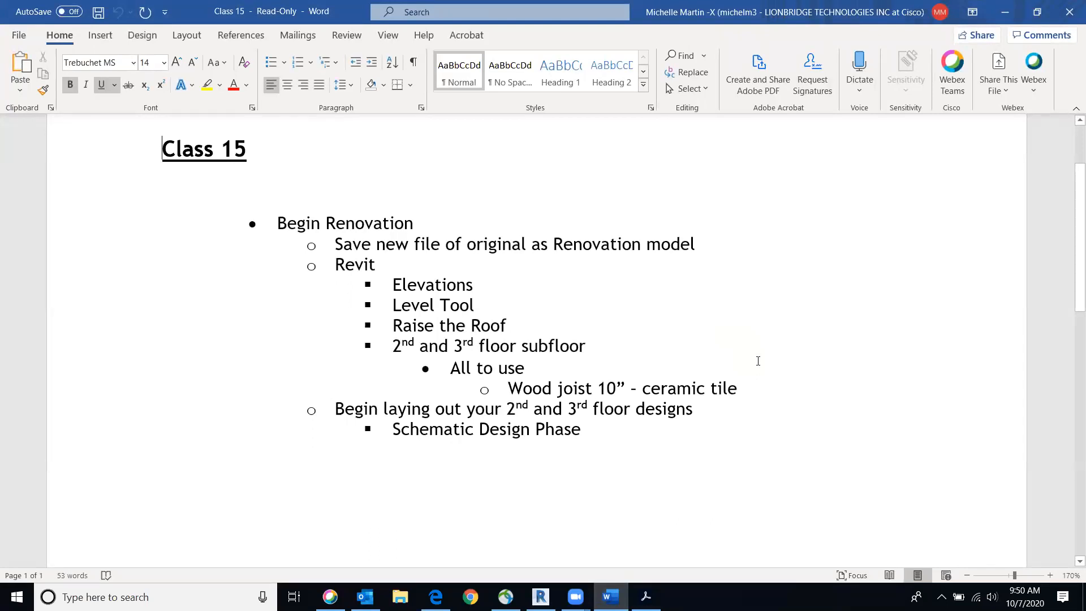
mouse_move(541, 597)
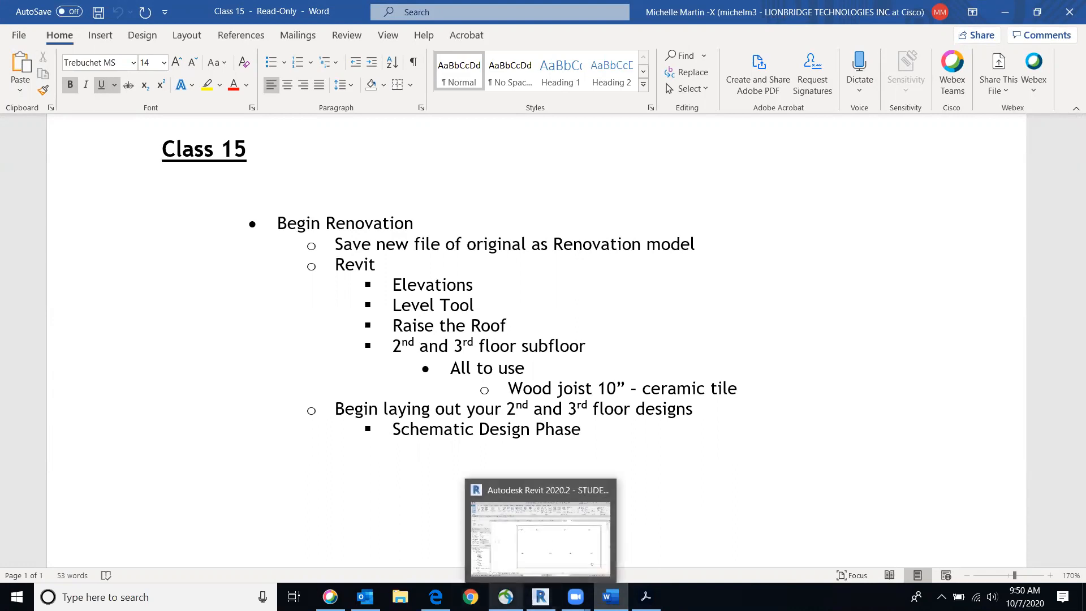
left_click(540, 535)
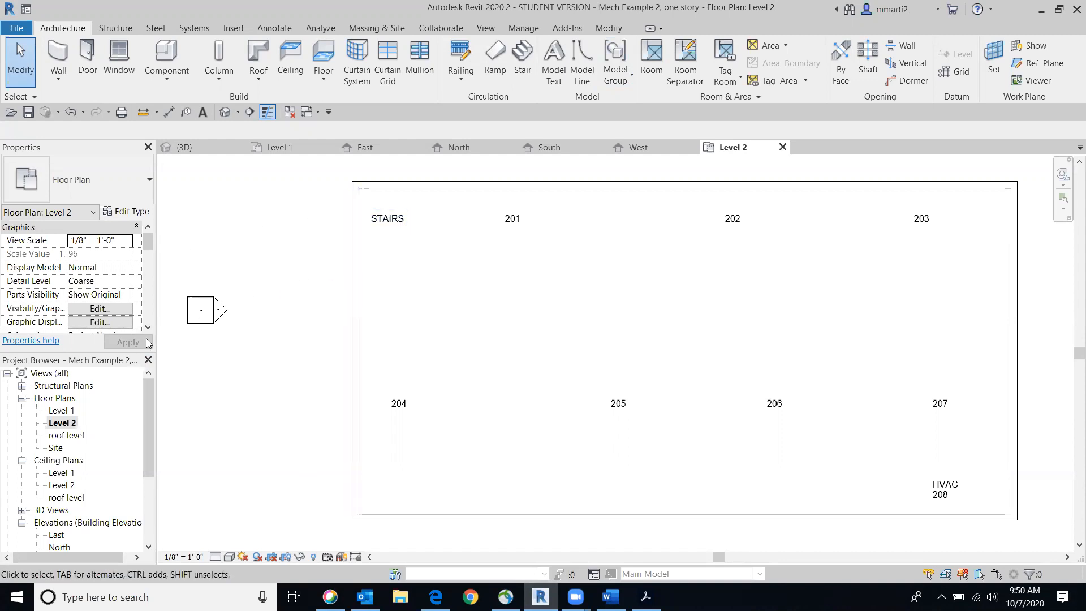
Review the opened-up building in 3D, and examine the roof and its base level in the South elevation
left_click(225, 112)
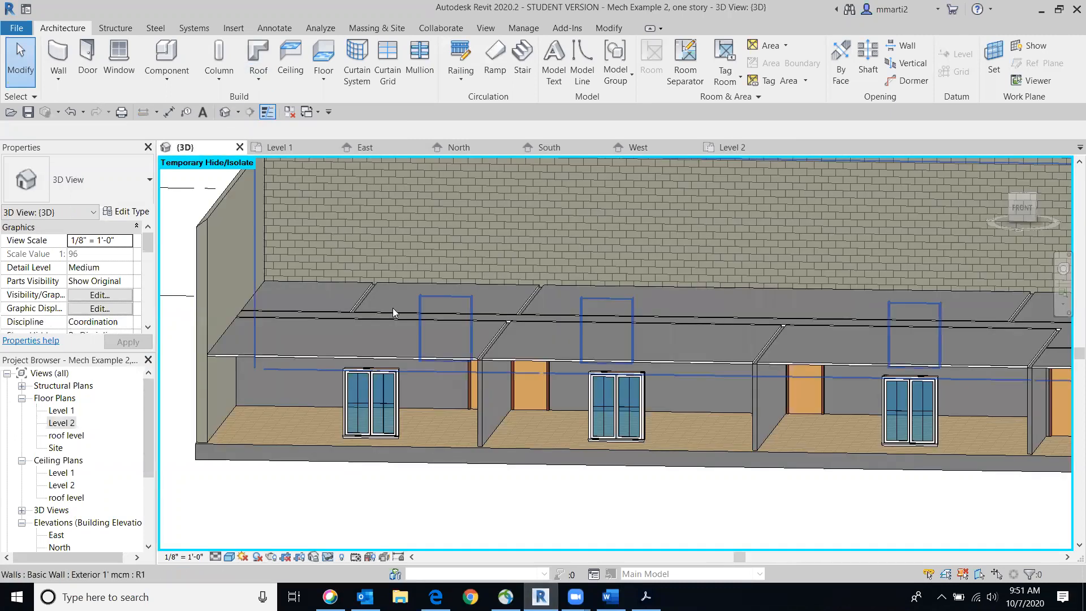
scroll(393, 308, "down", 3)
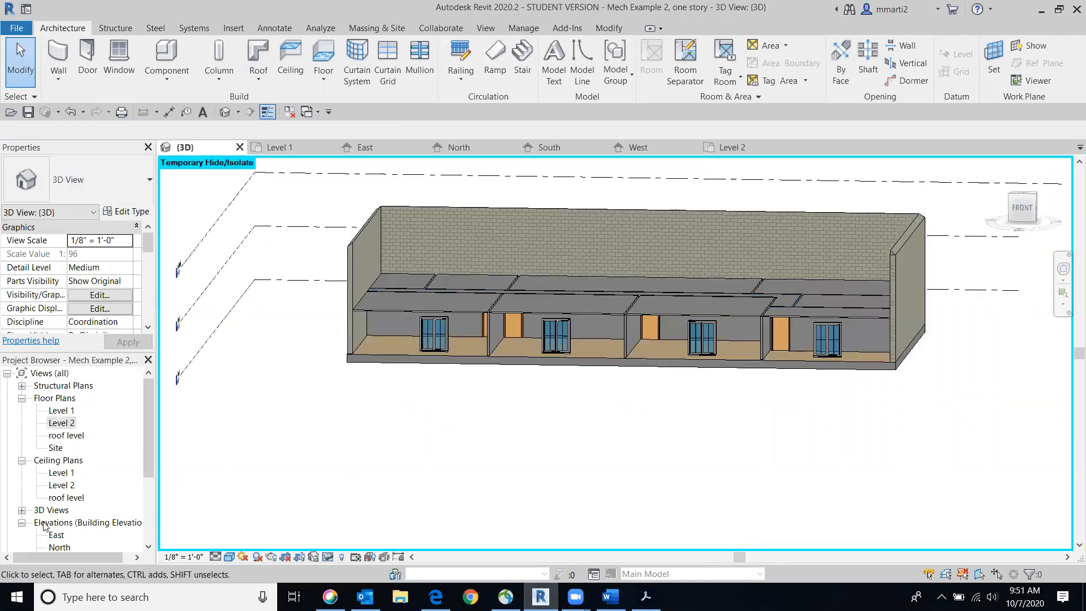
scroll(67, 545, "down", 1)
double_click(65, 547)
middle_click_drag(591, 281, 548, 346)
middle_click_drag(826, 323, 772, 279)
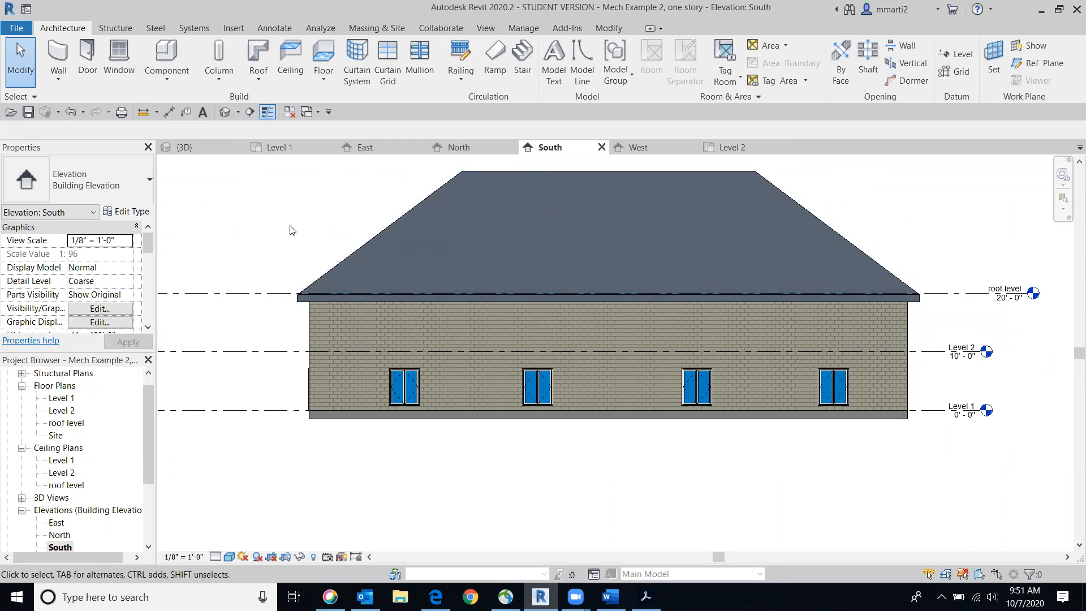
left_click(536, 202)
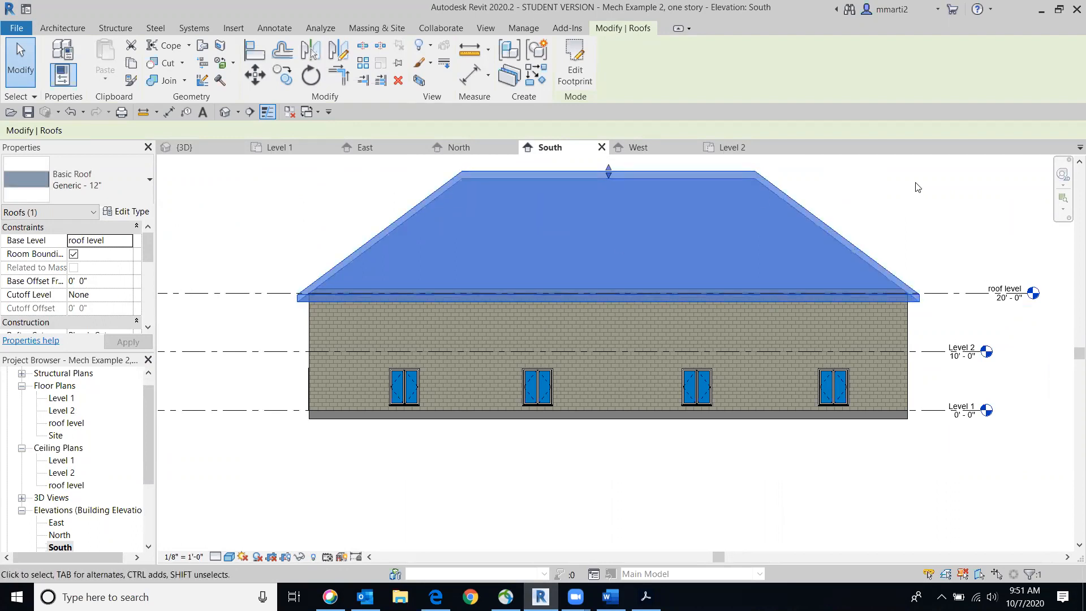
middle_click_drag(921, 188, 925, 198)
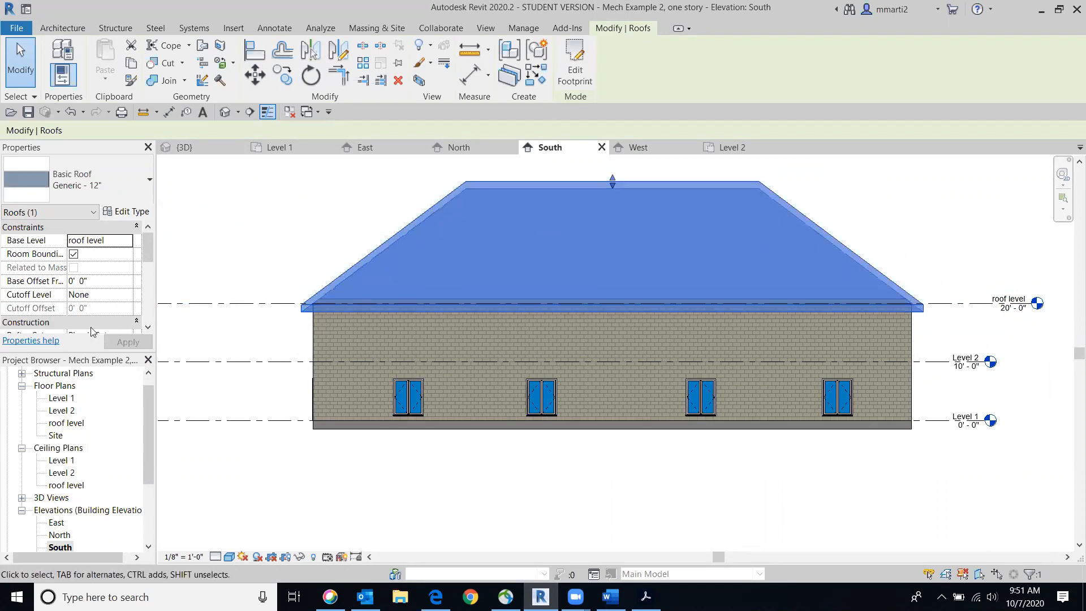
Start a new floor in the Level 2 floor plan using the Wood Joist 10" - Ceramic Tile type
double_click(56, 410)
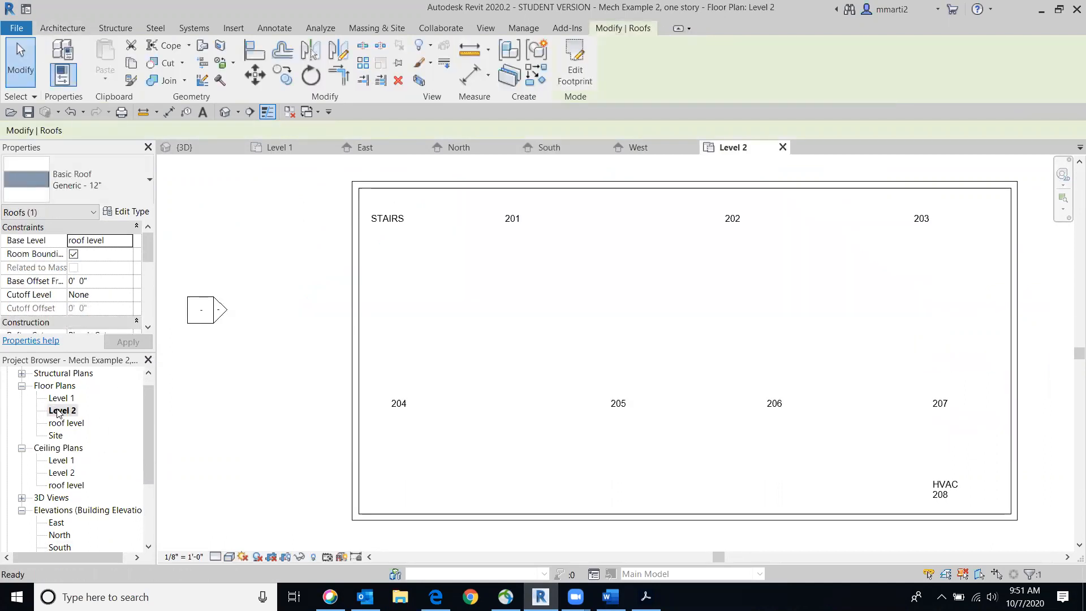
scroll(639, 430, "down", 3)
middle_click_drag(638, 421, 514, 420)
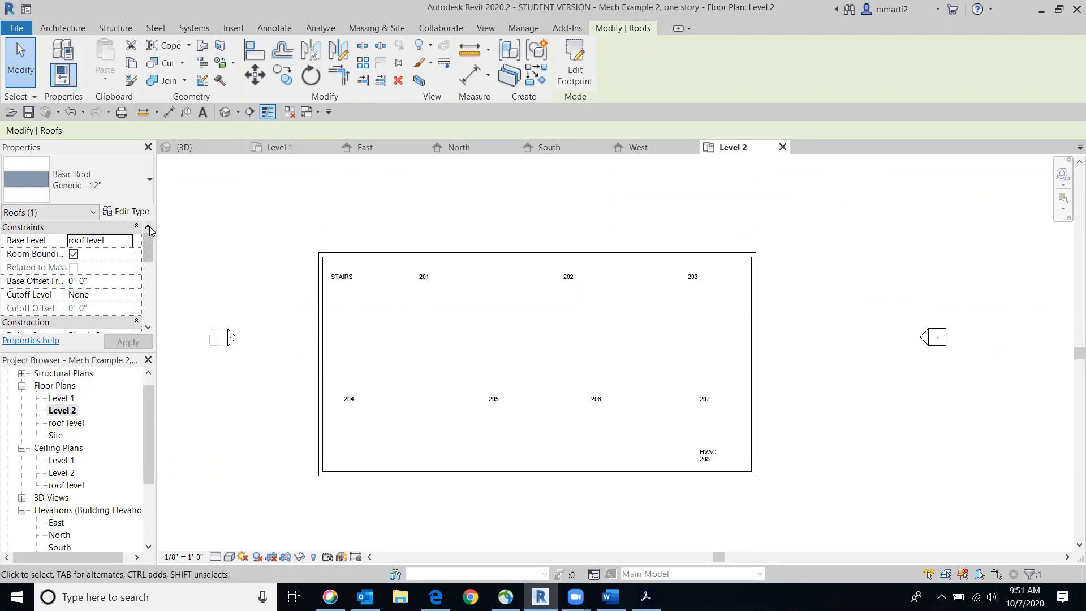
left_click(62, 27)
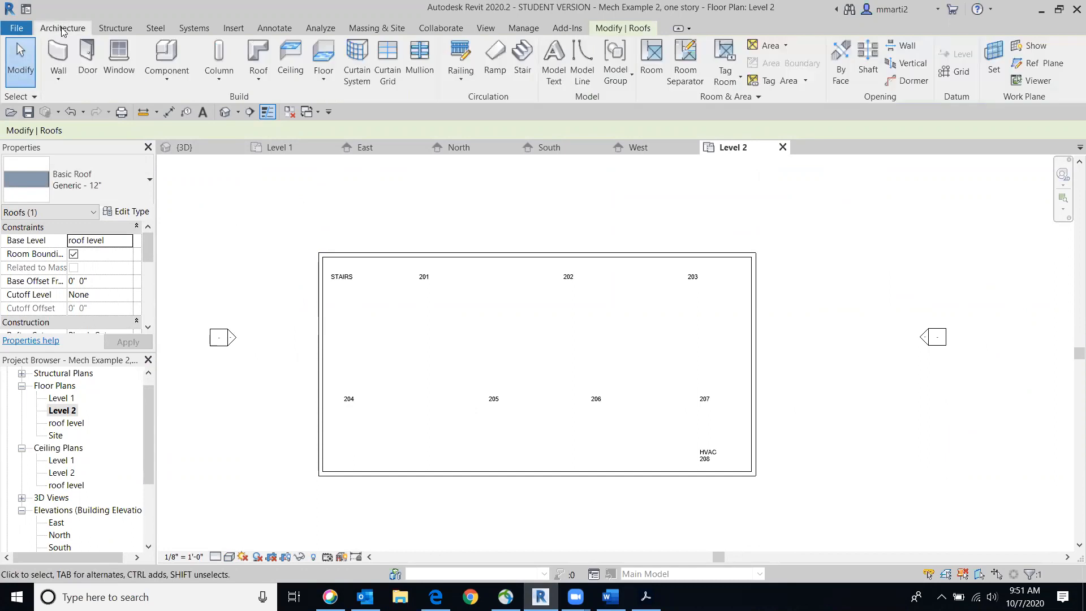
left_click(324, 58)
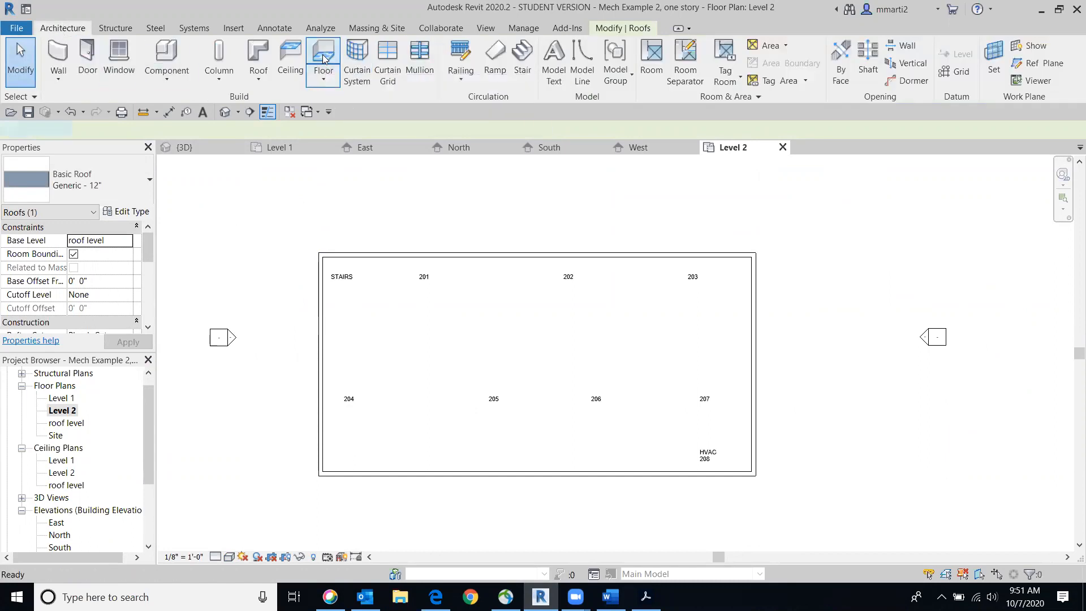
left_click(138, 190)
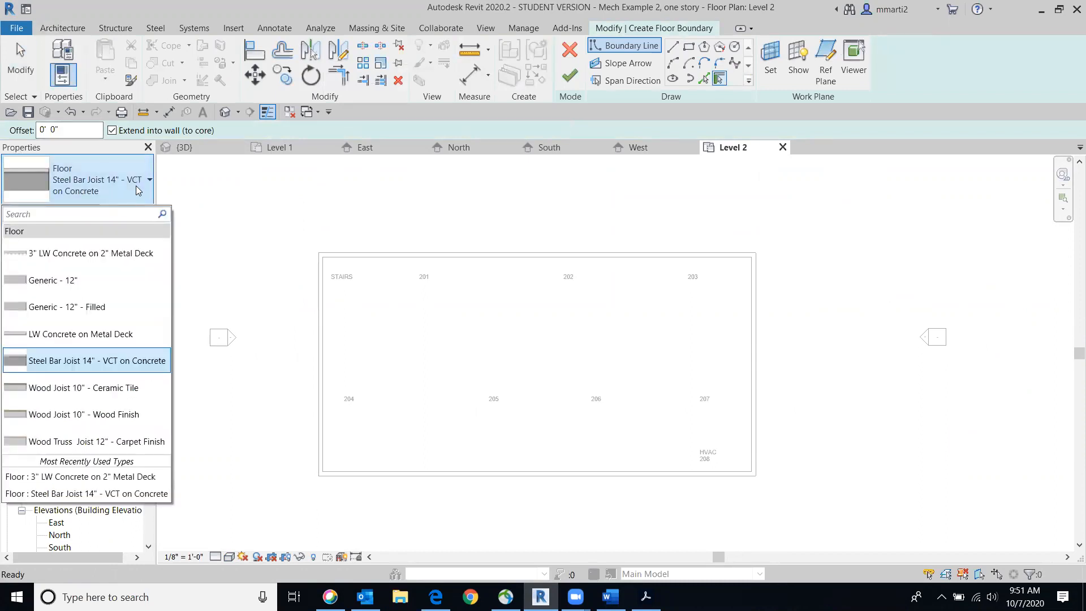
left_click(62, 390)
Pick the four exterior walls as the floor boundary, forming a closed rectangle around the Level 2 plan
scroll(507, 284, "up", 2)
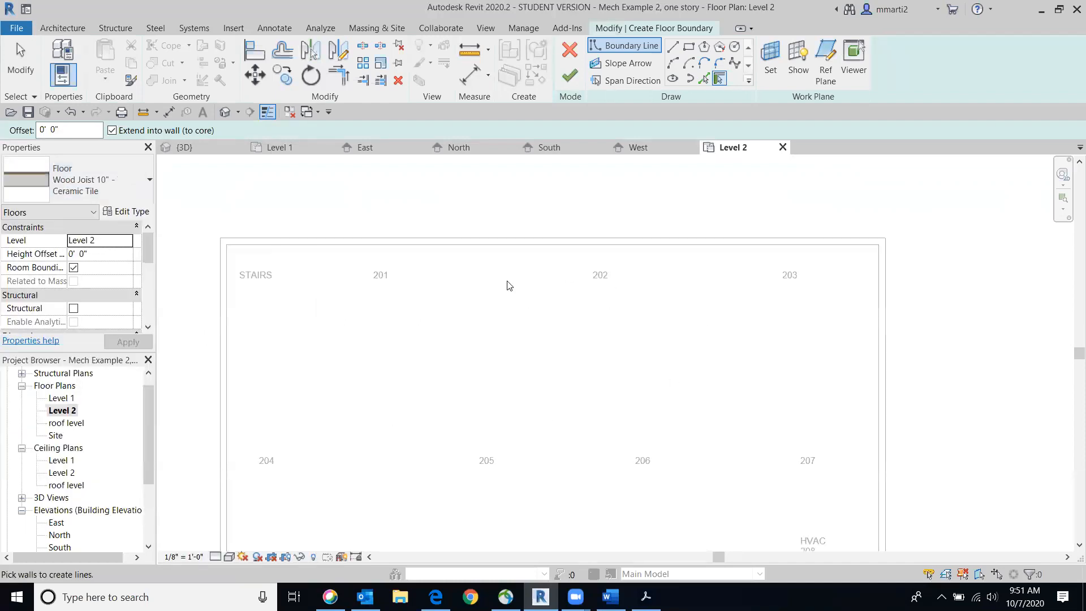
left_click(508, 251)
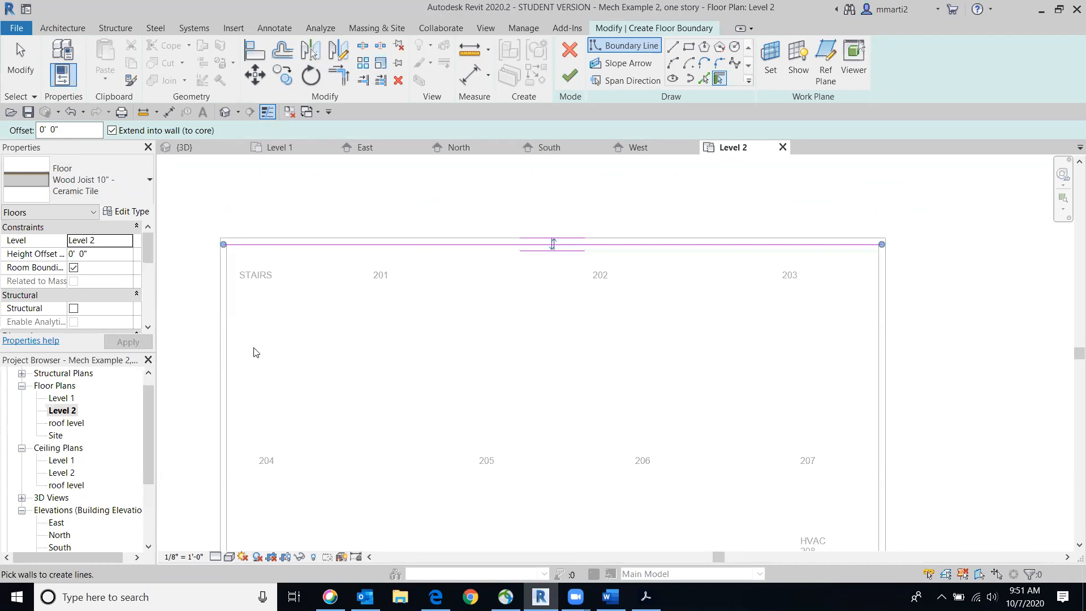
left_click(230, 360)
middle_click_drag(444, 397, 475, 307)
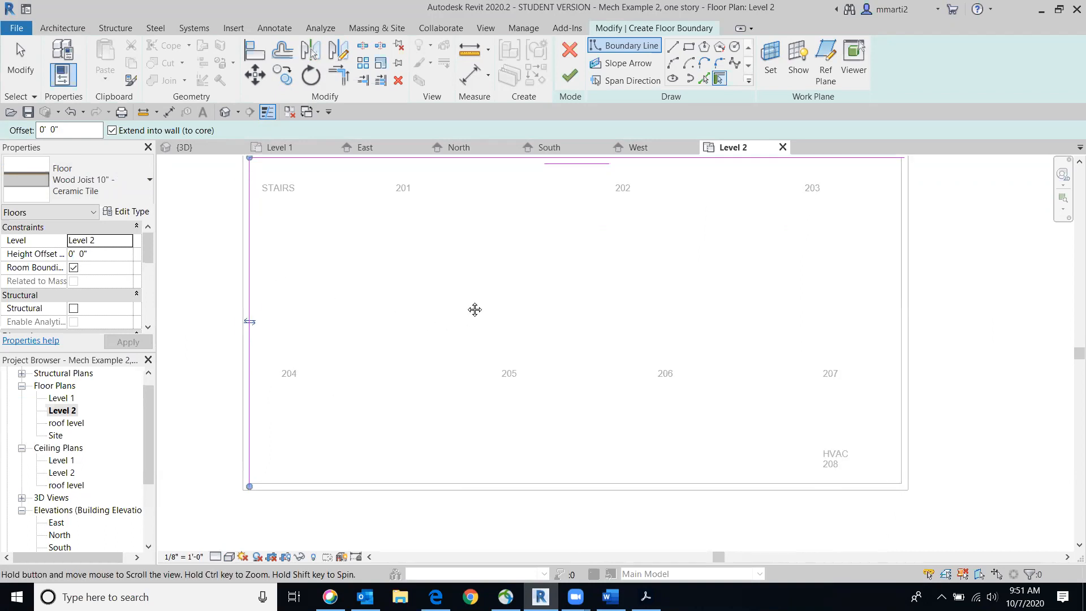
left_click(480, 478)
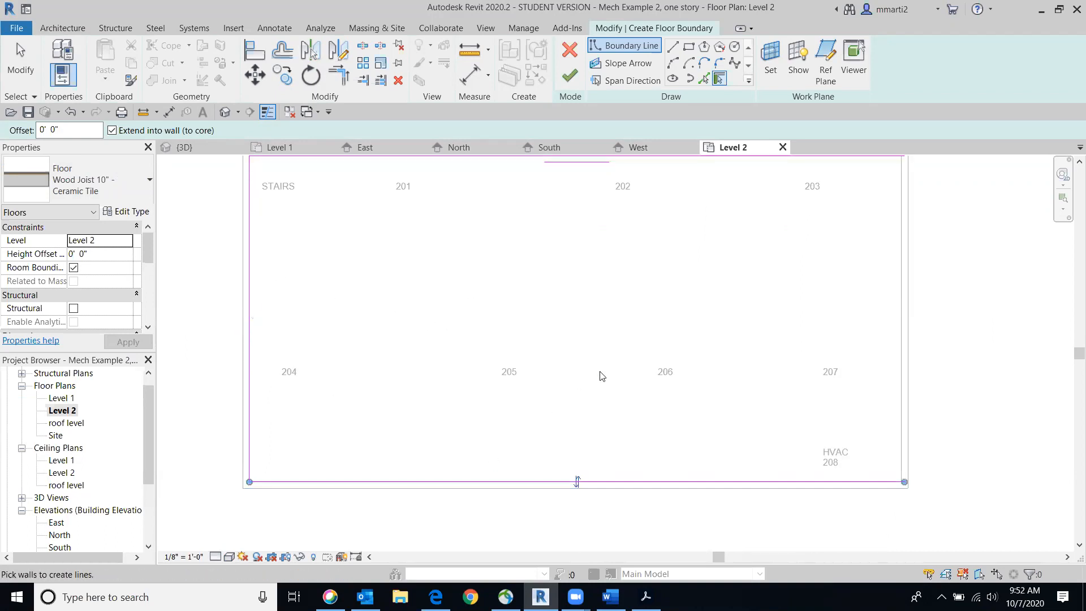
left_click(905, 378)
mouse_move(751, 300)
middle_mouse_down()
mouse_move(632, 395)
mouse_move(748, 318)
middle_mouse_up()
scroll(748, 318, "down", 1)
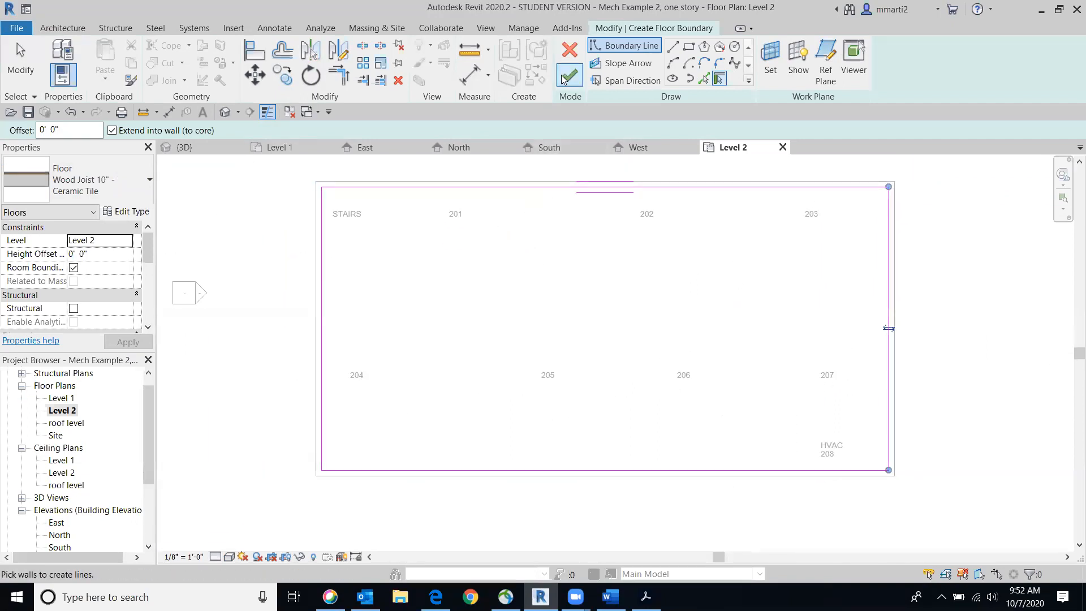
Finish the Level 2 floor and agree to join geometry and cut the overlapping volume out of the walls
left_click(568, 76)
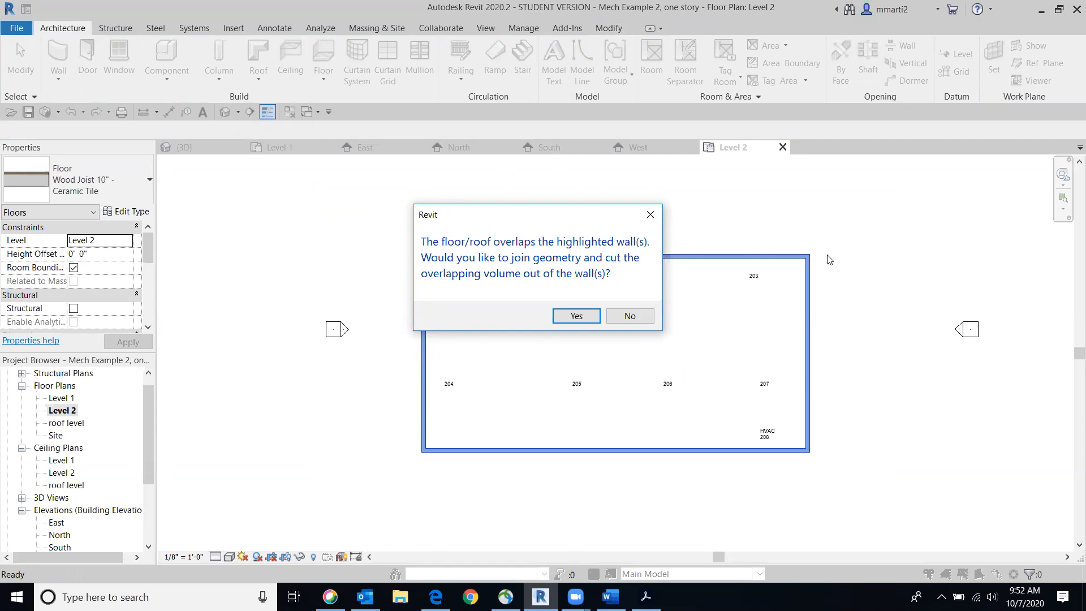
left_click(574, 315)
scroll(635, 401, "up", 2)
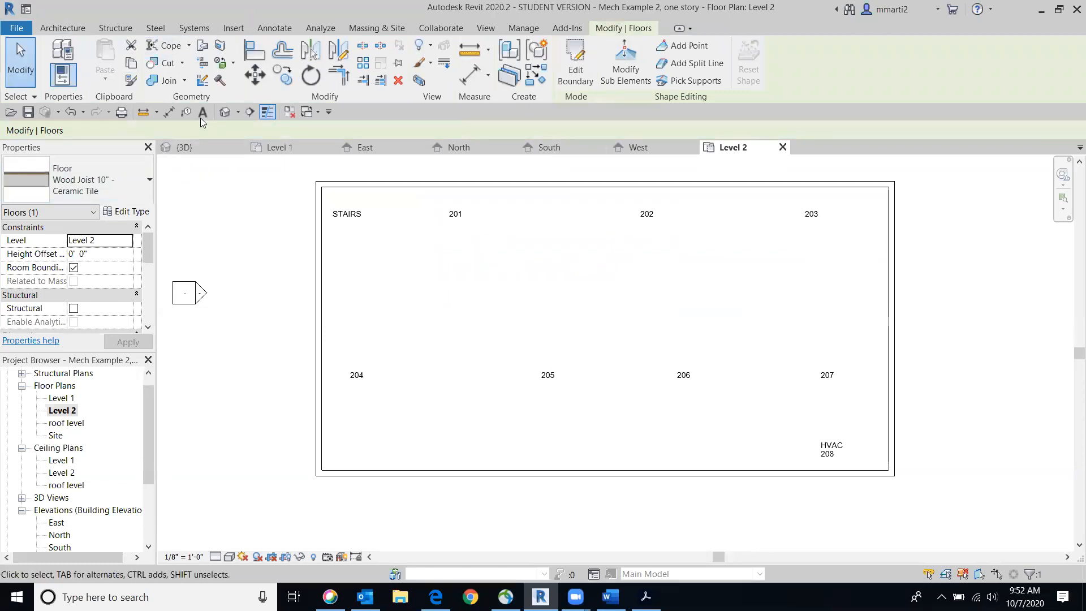
Open the 3D view and inspect the new Level 2 floor above the first-floor rooms from the front
left_click(224, 111)
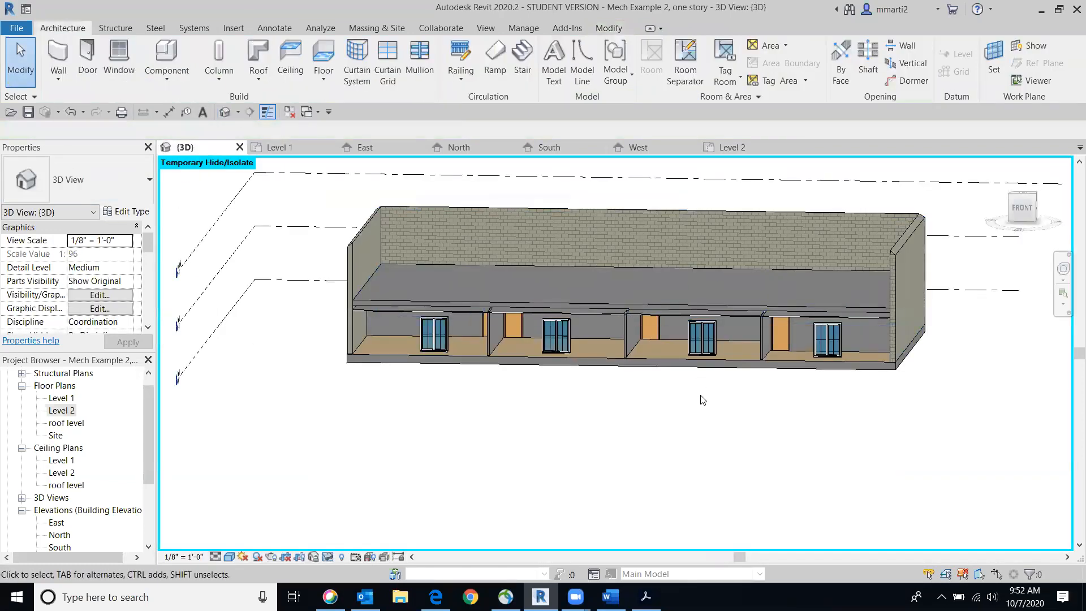
left_click(1021, 206)
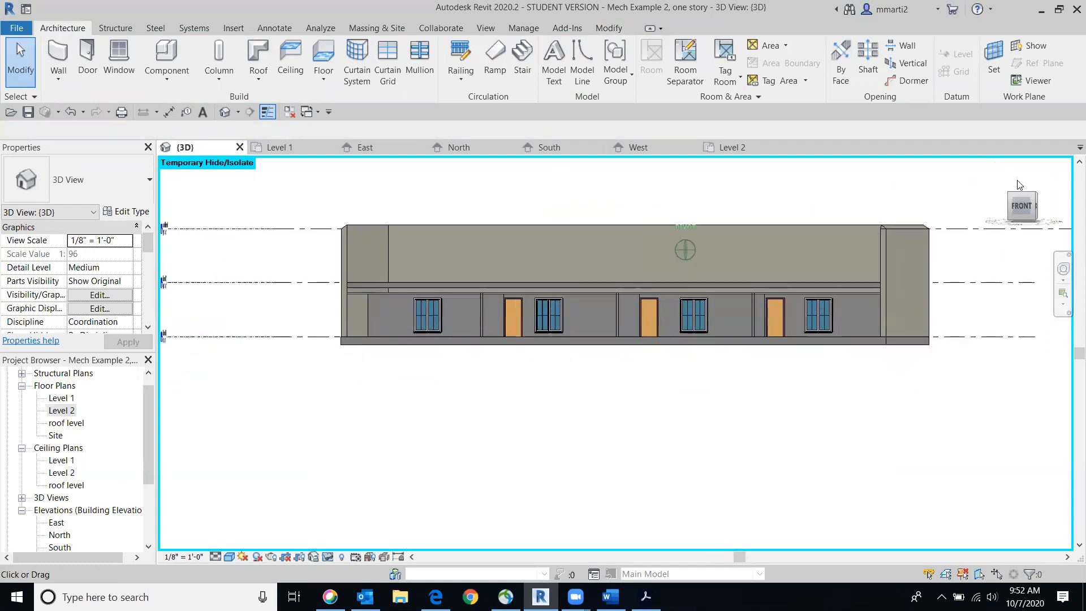
left_click_drag(1021, 205, 1005, 216)
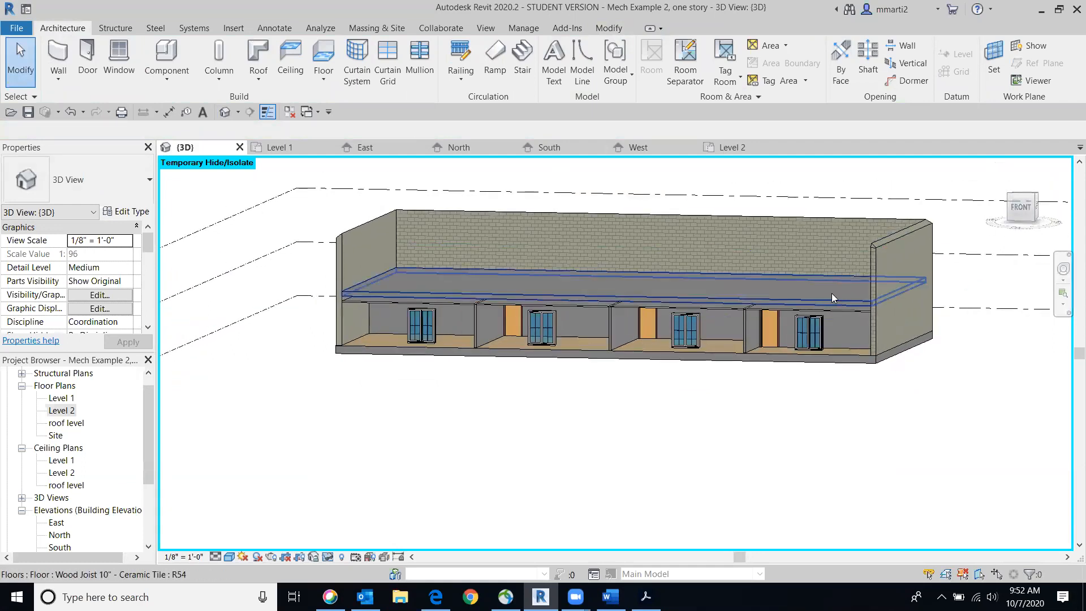
scroll(834, 294, "up", 4)
middle_click_drag(400, 305, 696, 301)
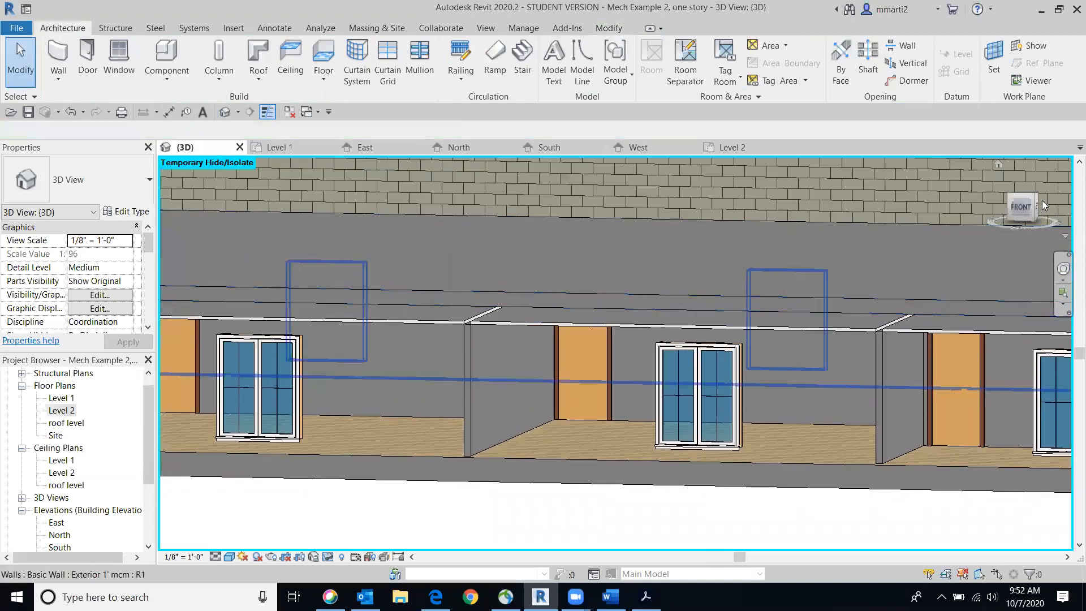
Examine the gap between the first-floor ceilings and the new subfloor in straight and tilted front views
left_click(1028, 207)
mouse_move(1014, 208)
left_mouse_down()
mouse_move(975, 215)
mouse_move(1025, 206)
left_mouse_up()
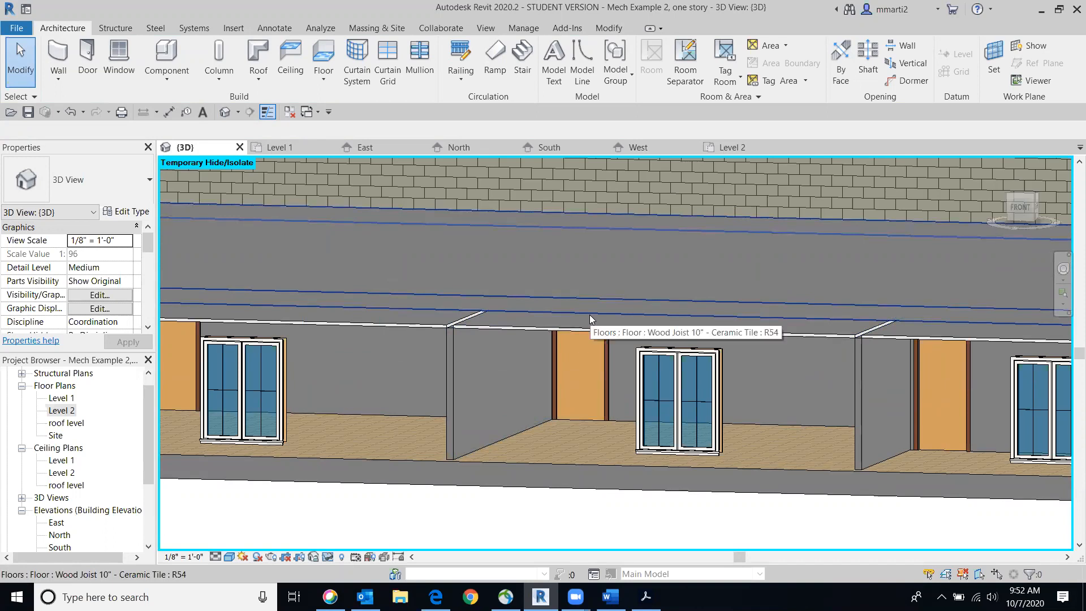
left_click(1028, 207)
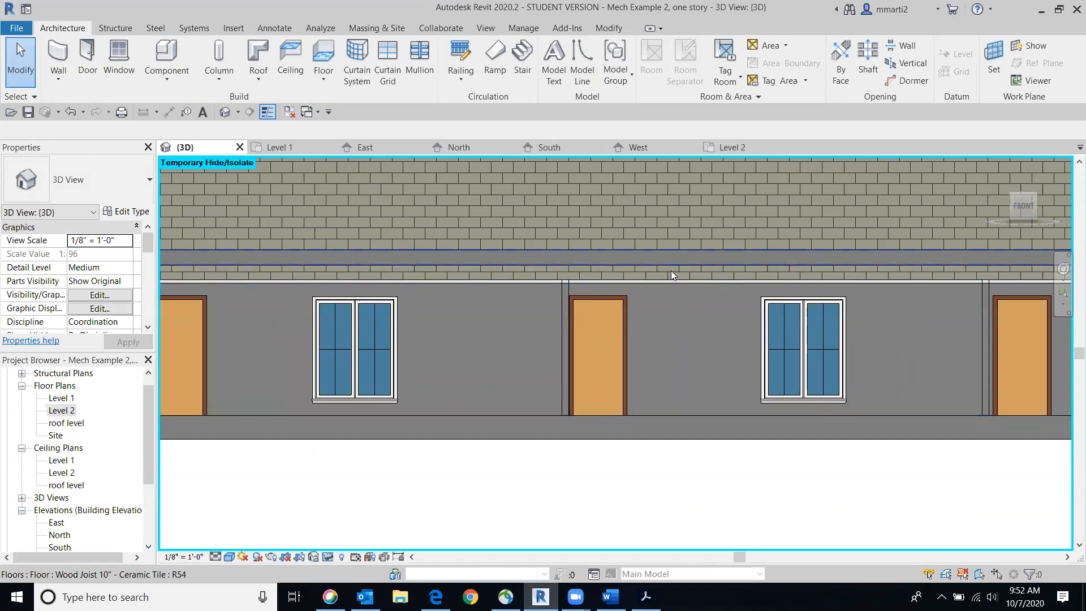
left_click_drag(1032, 194, 1001, 200)
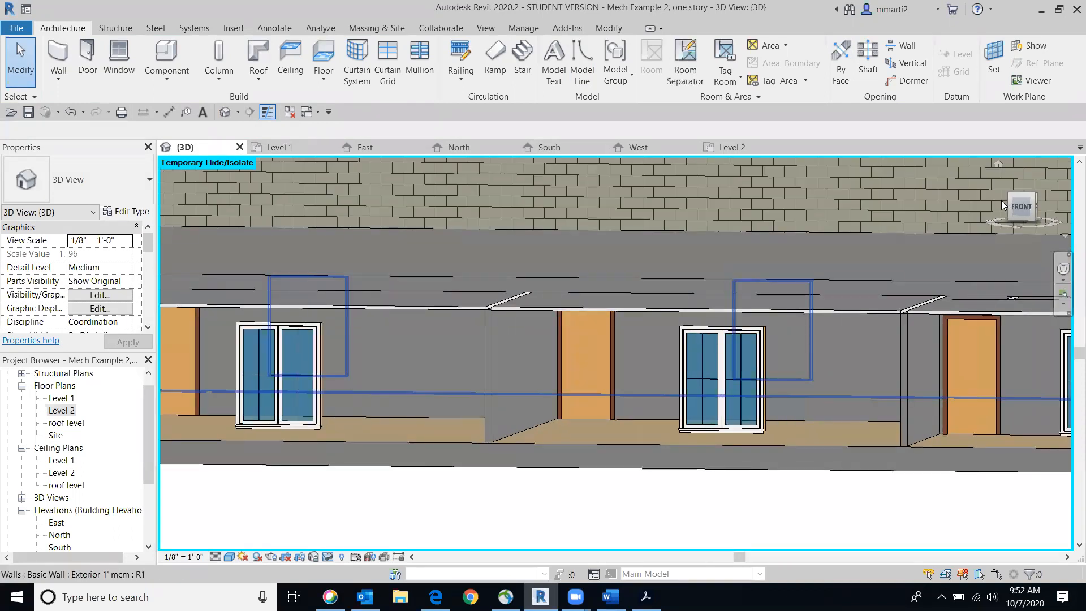
left_click(1030, 199)
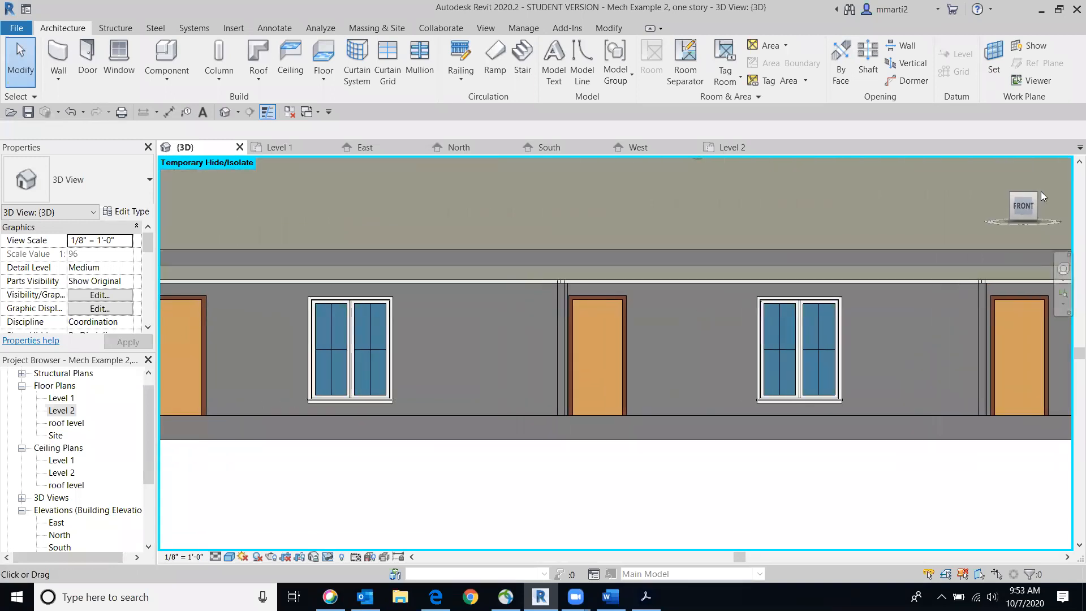
scroll(542, 308, "down", 3)
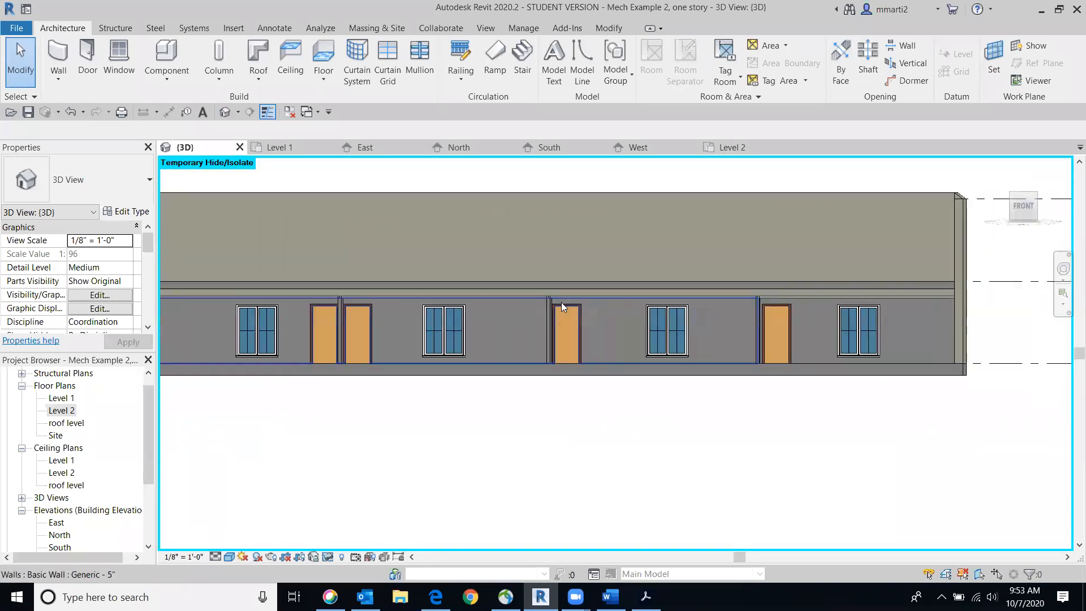
scroll(322, 278, "up", 1)
middle_click_drag(433, 293, 601, 291)
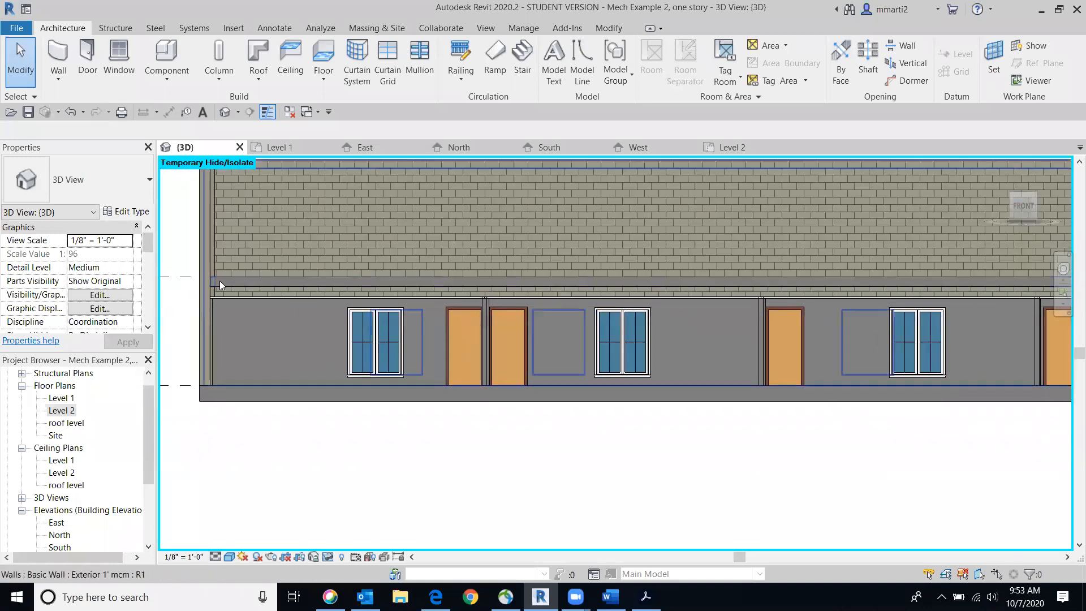
scroll(287, 285, "up", 3)
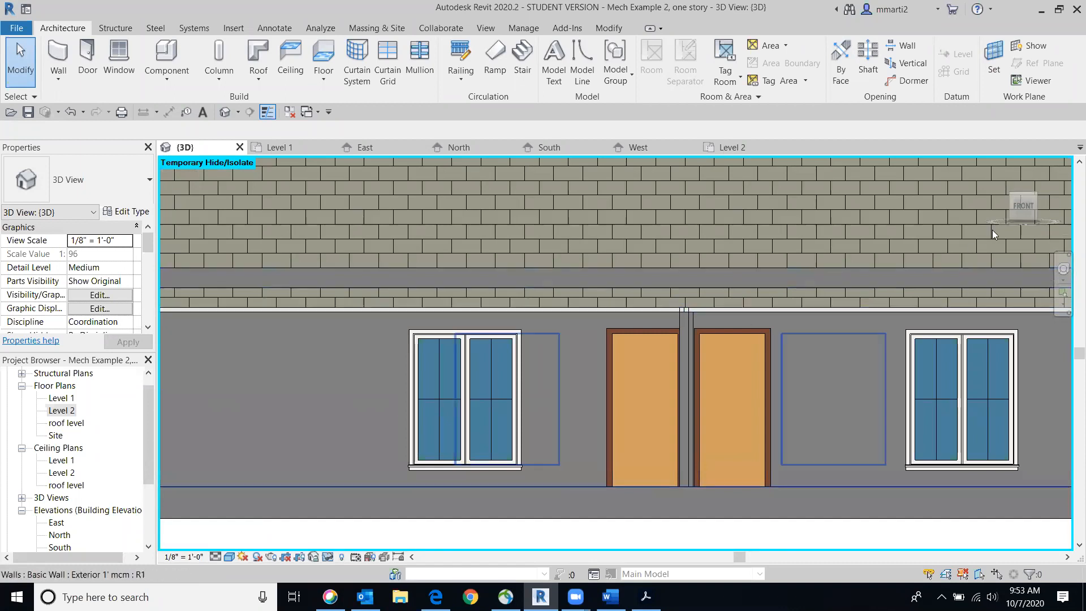
Set the height offset of the first-floor ceiling on the window side of the front partition wall to 9' 2" above Level 1
left_click(1017, 199)
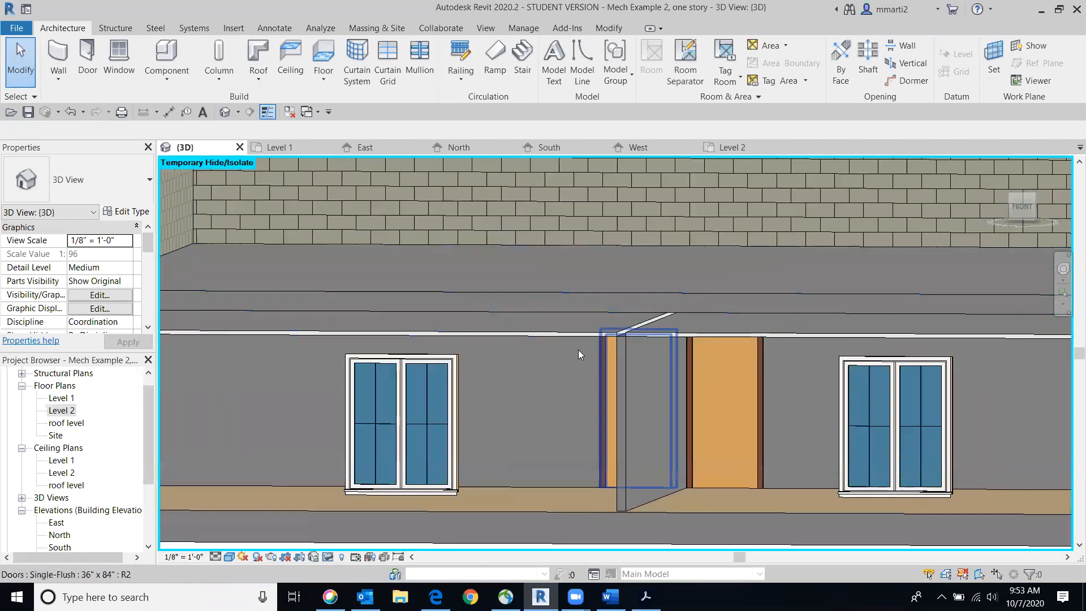
scroll(581, 343, "up", 3)
left_click(593, 321)
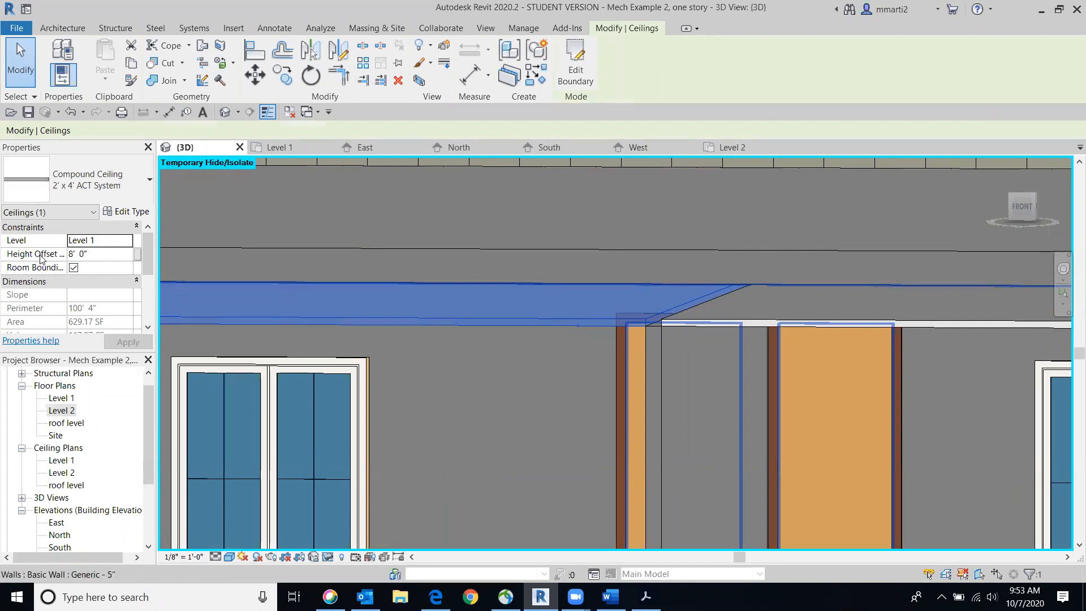
left_click(100, 255)
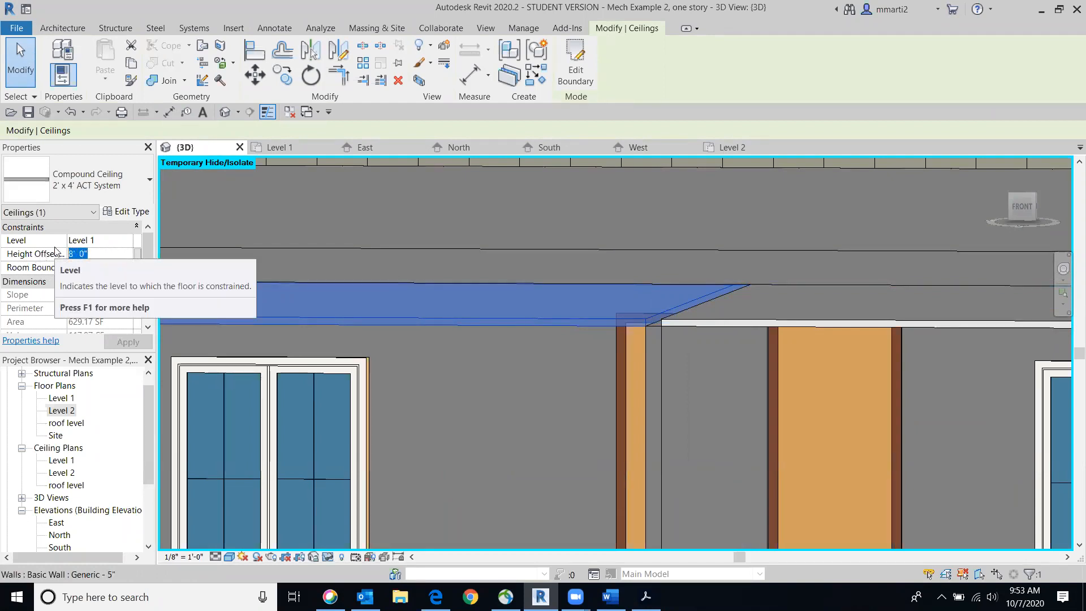
type("9 ")
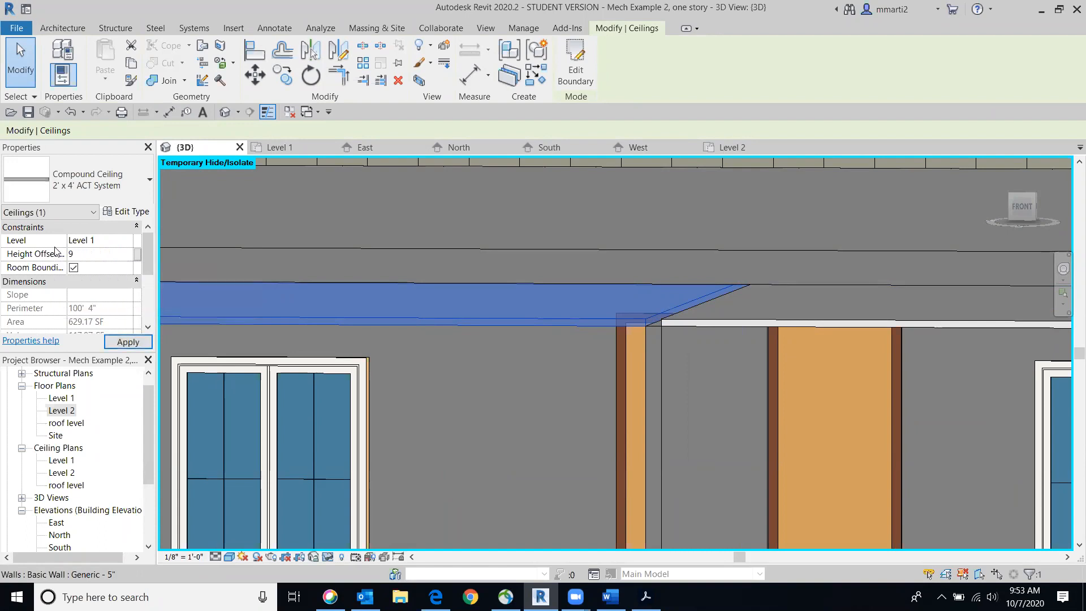
type("2")
left_click(128, 341)
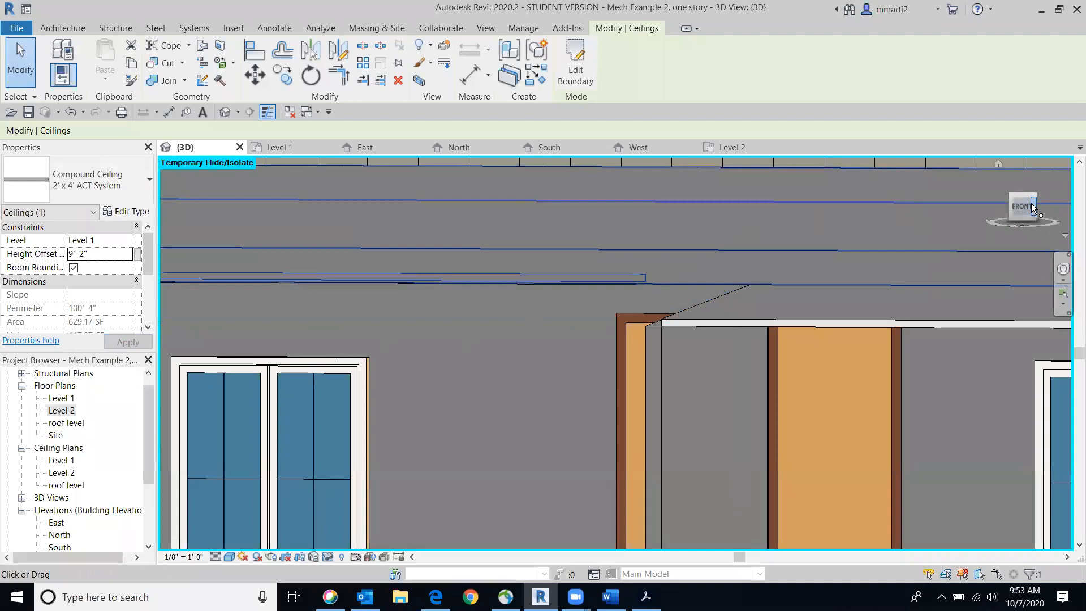
Check the ceiling against the subfloor from the front and set its height offset to 8' 11"
left_click(1019, 206)
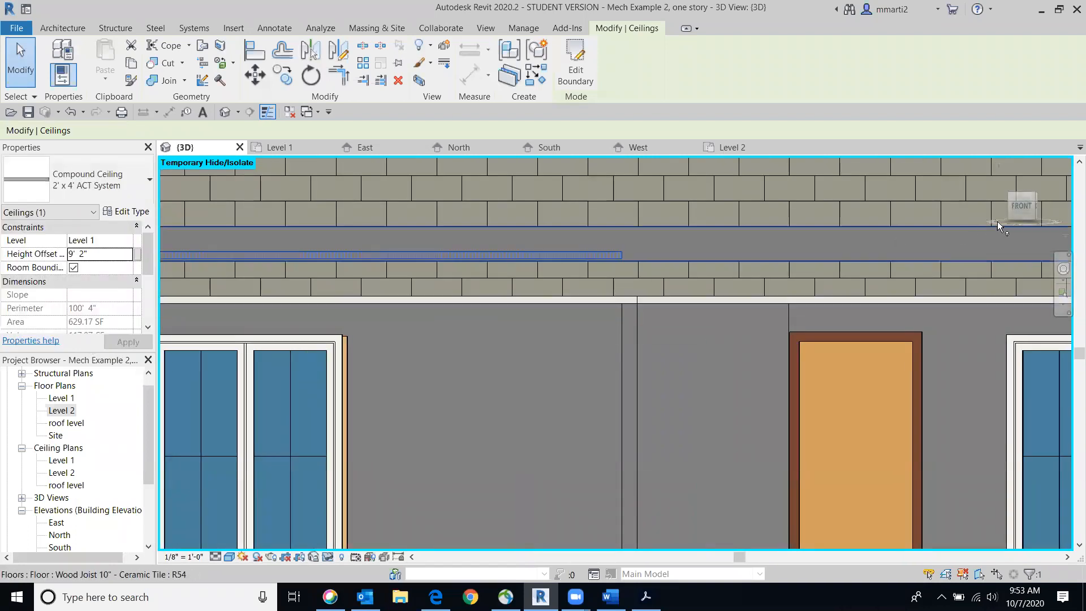
left_click(1023, 207)
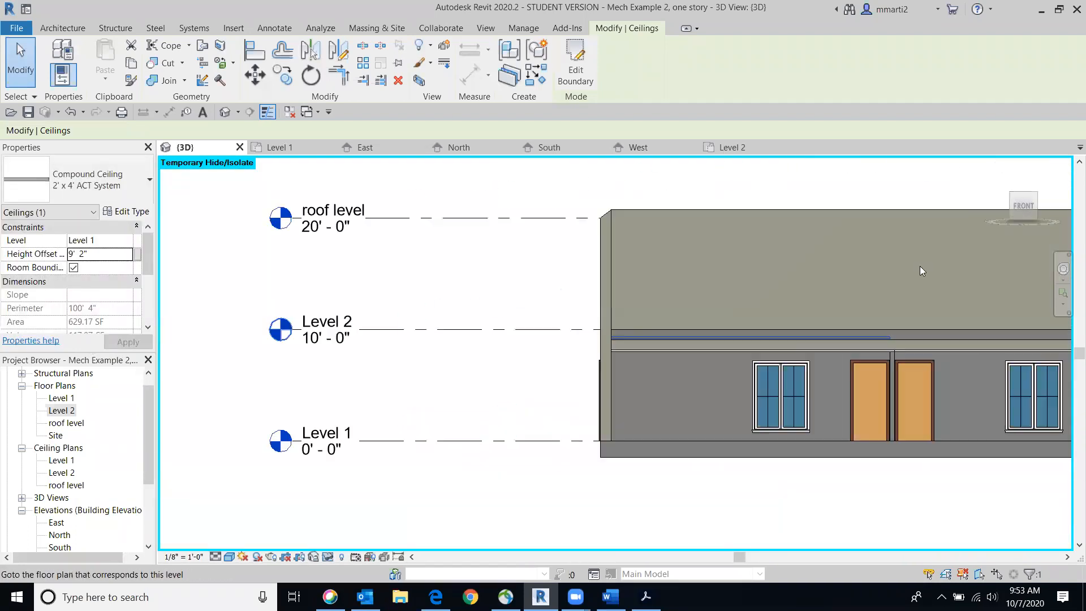
scroll(595, 378, "up", 8)
middle_click_drag(536, 364, 537, 353)
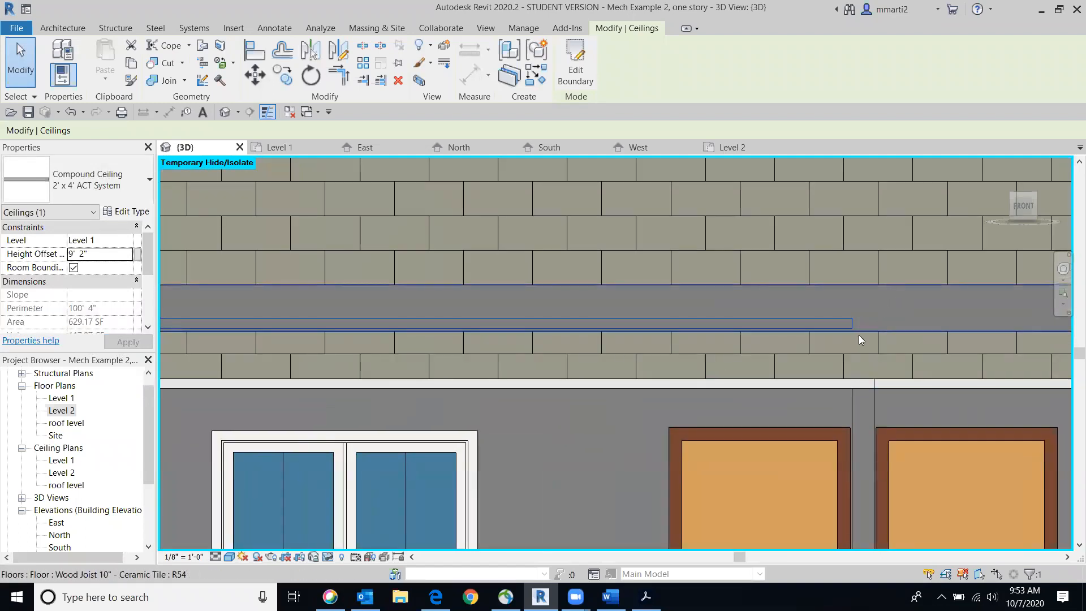
left_click(90, 256)
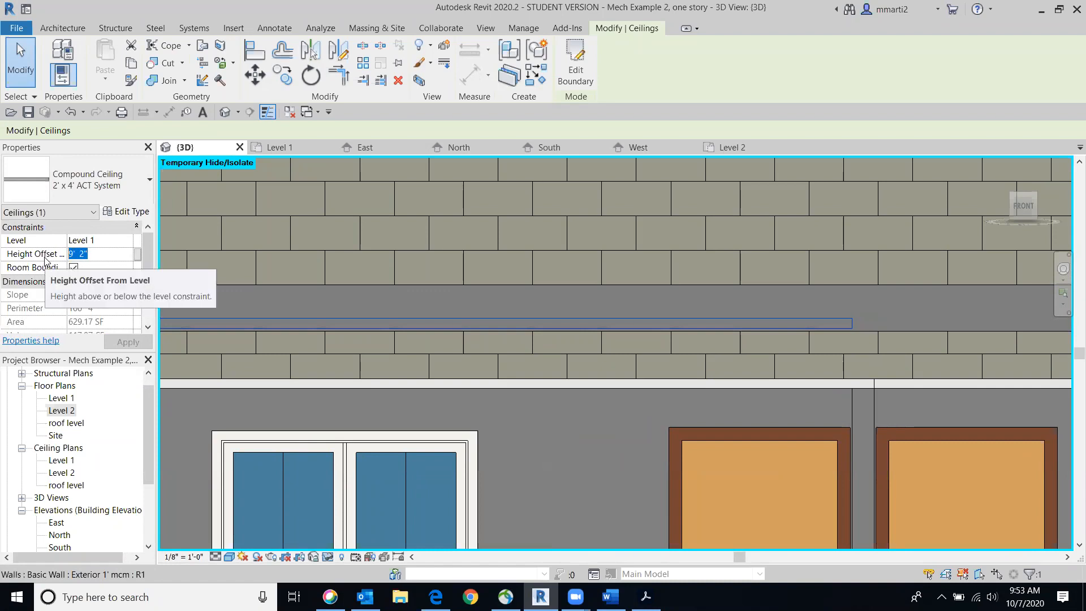
type("8")
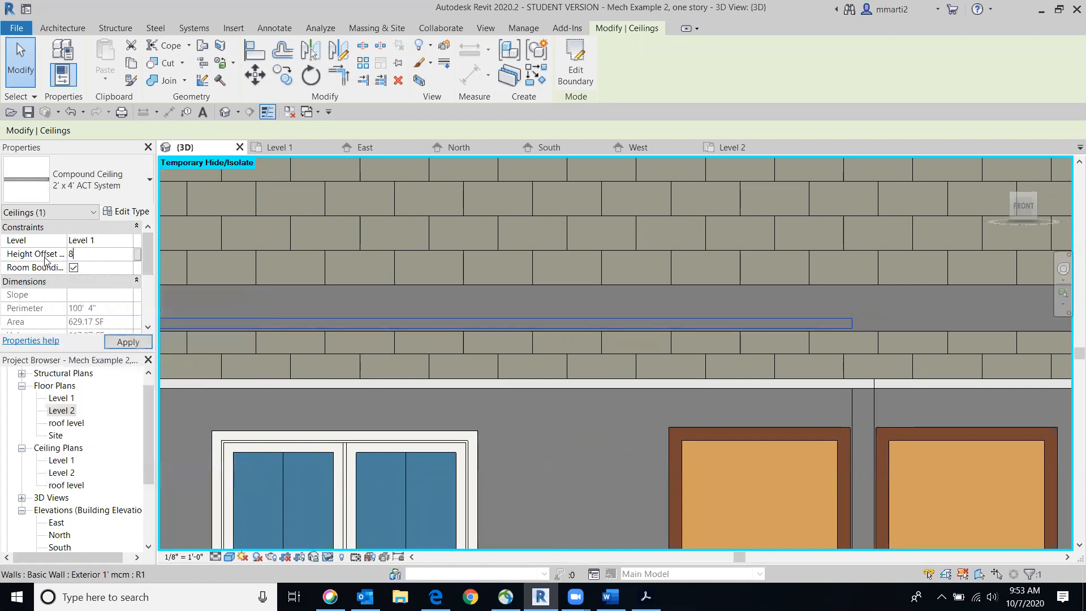
type(" 11")
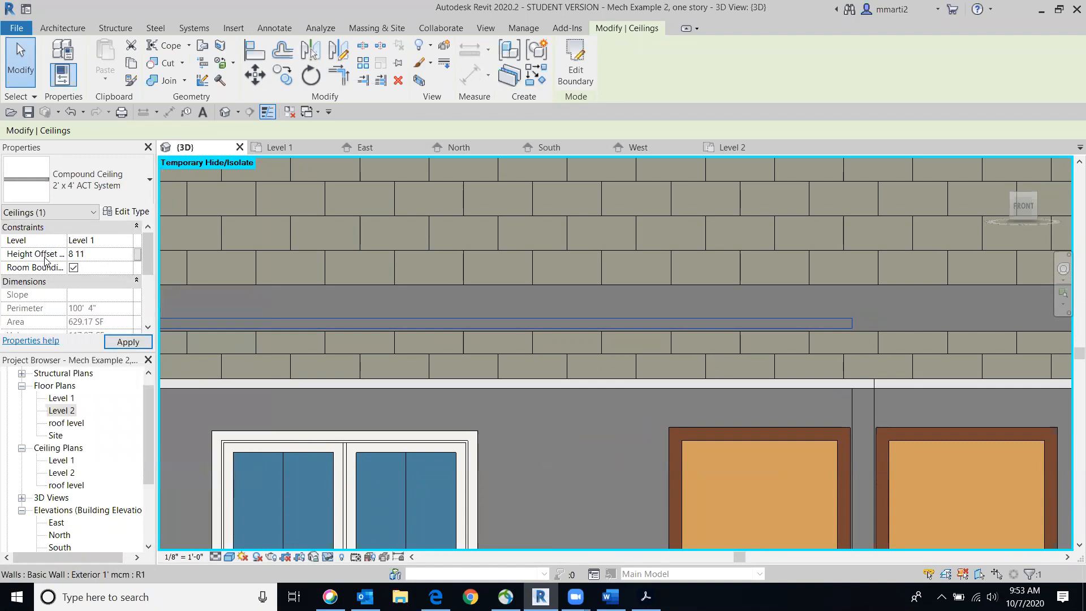
left_click(125, 342)
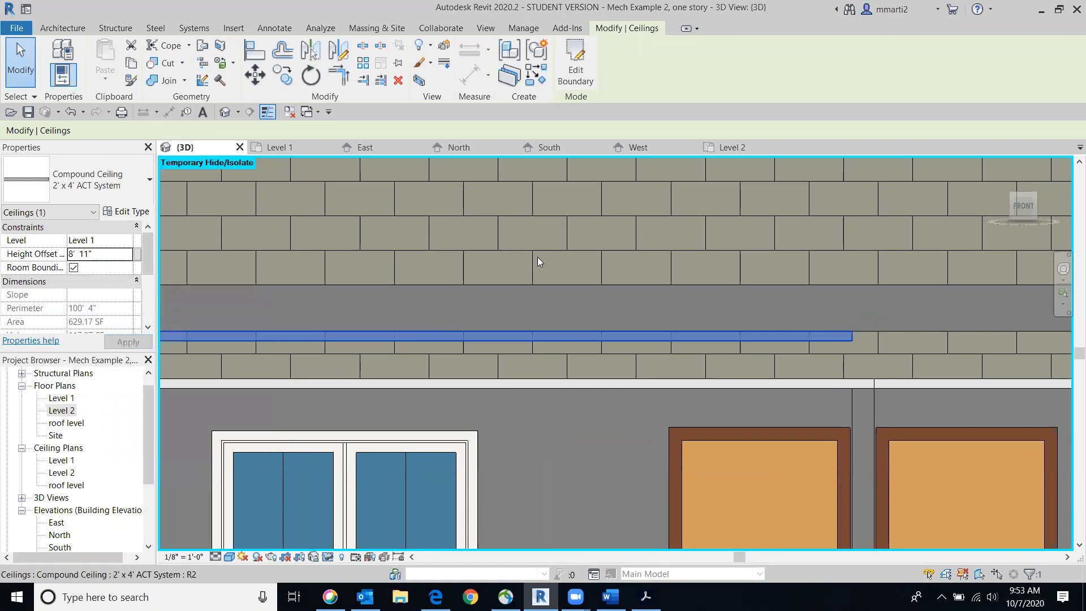
Select all 2' x 4' ACT System ceilings visible in the view and set their height offset to 8' 11"
left_click(1025, 205)
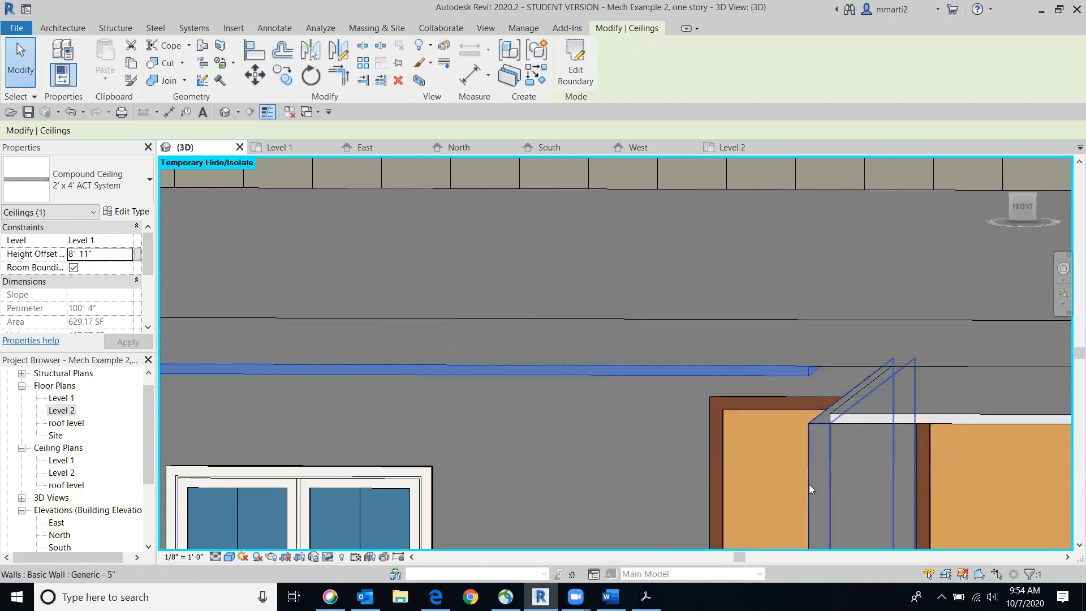
scroll(651, 281, "down", 3)
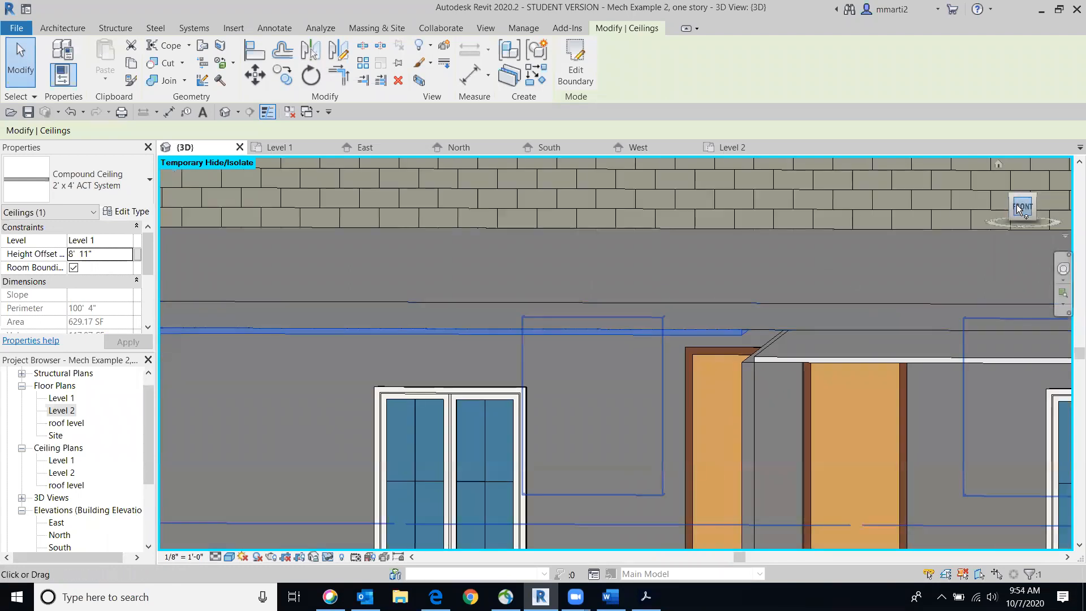
left_click(898, 353)
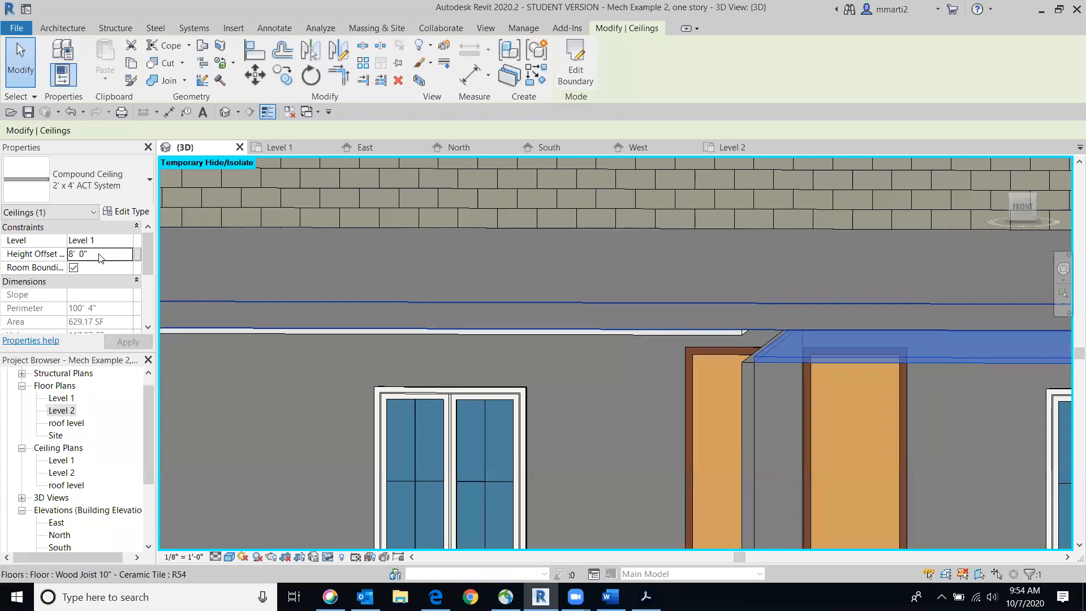
right_click(902, 338)
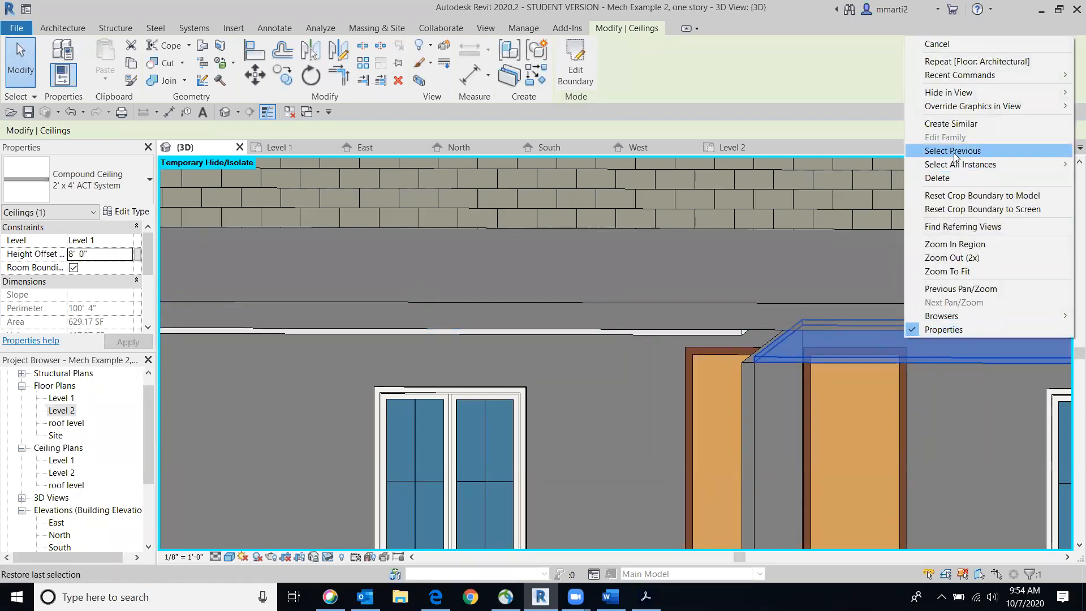
mouse_move(955, 164)
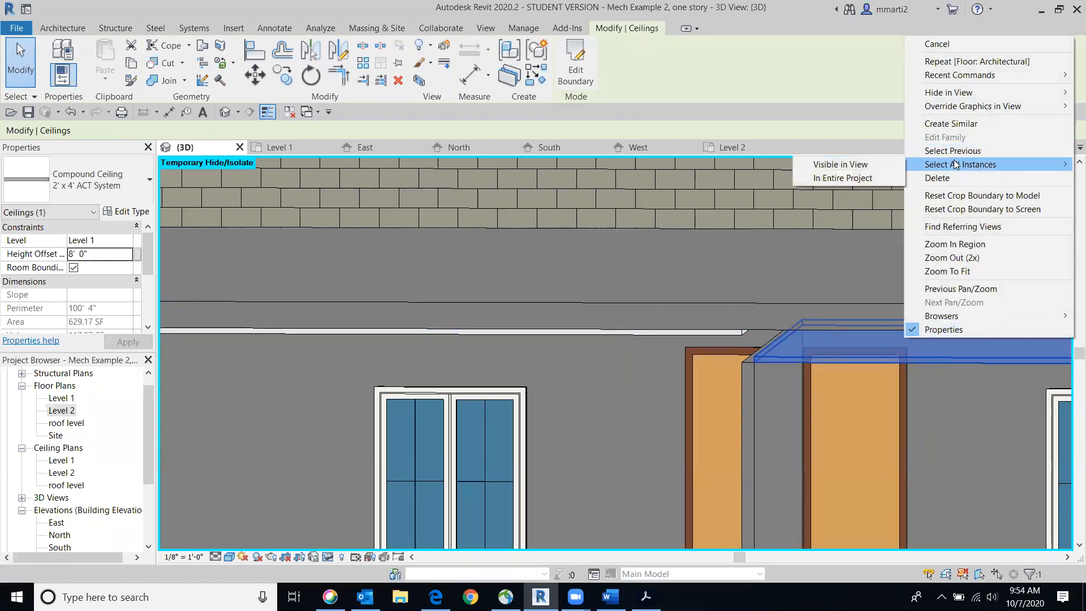
left_click(852, 163)
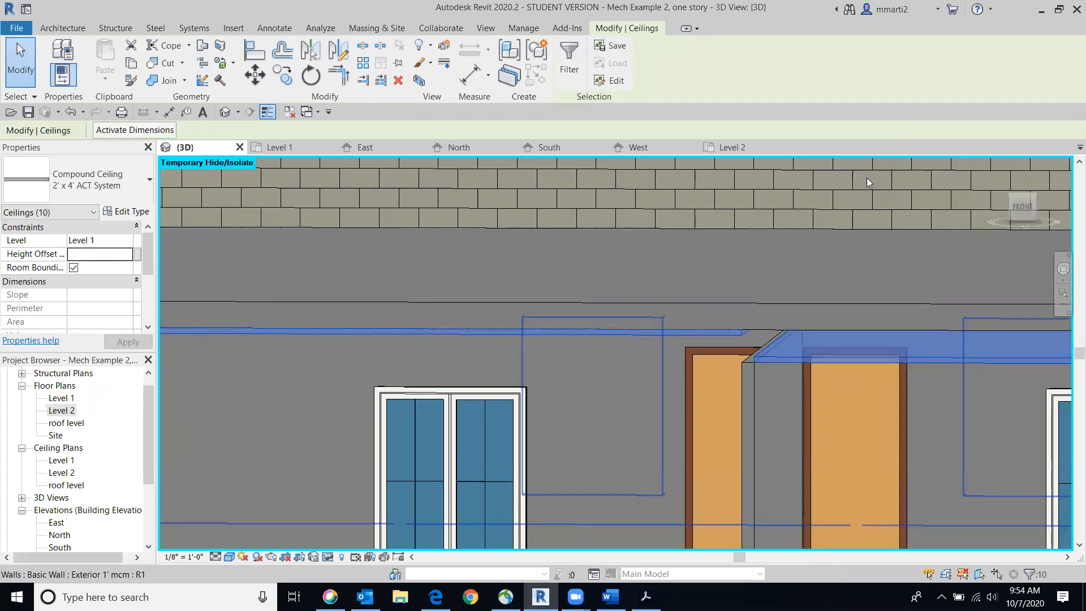
mouse_move(1006, 181)
left_mouse_down()
mouse_move(982, 548)
mouse_move(984, 157)
mouse_move(988, 188)
mouse_move(708, 228)
left_mouse_up()
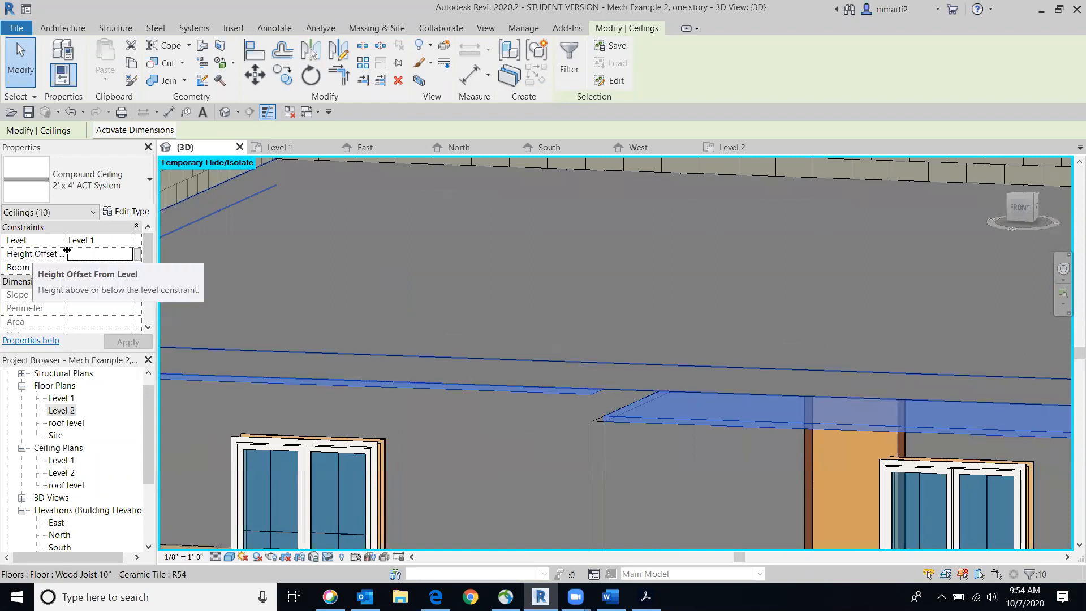
left_click(87, 255)
type("8'")
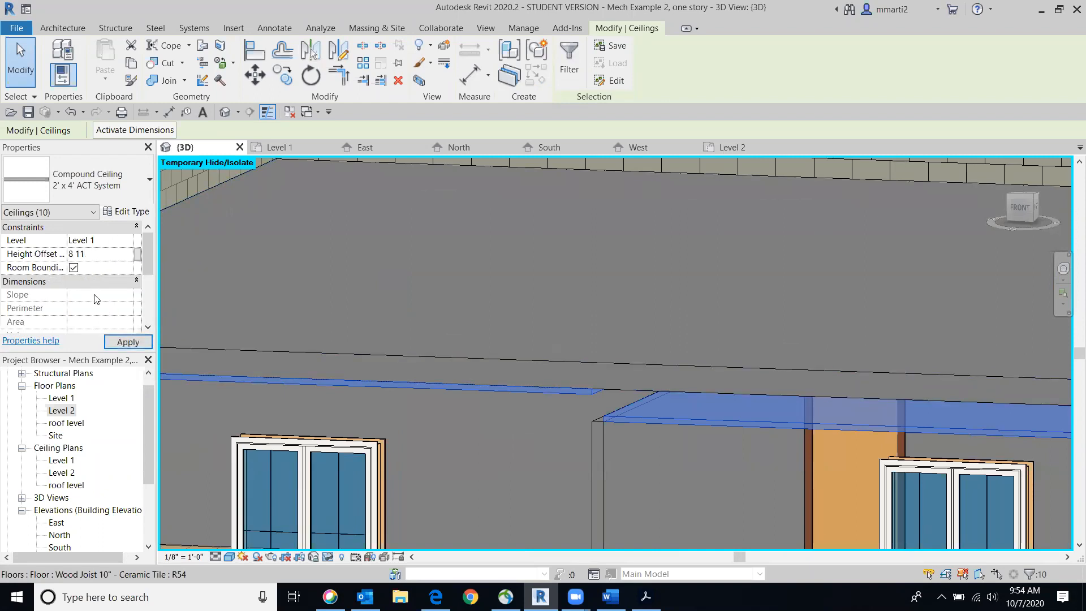
type(" 11")
left_click(120, 342)
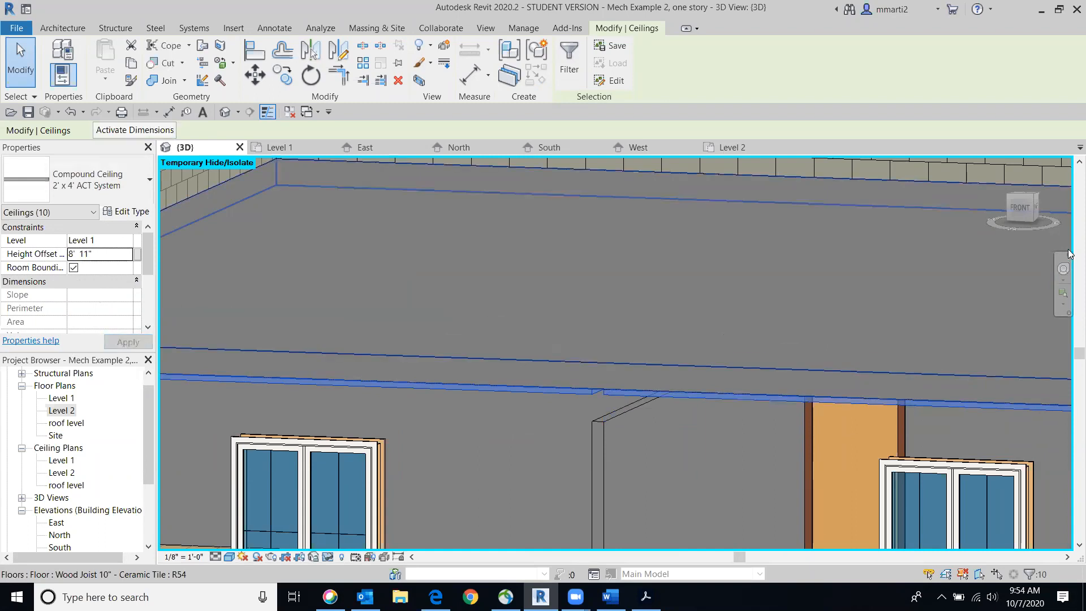
Select all Generic - 5" interior walls visible in the view and set their unconnected height to 8' 11"
left_click(1019, 206)
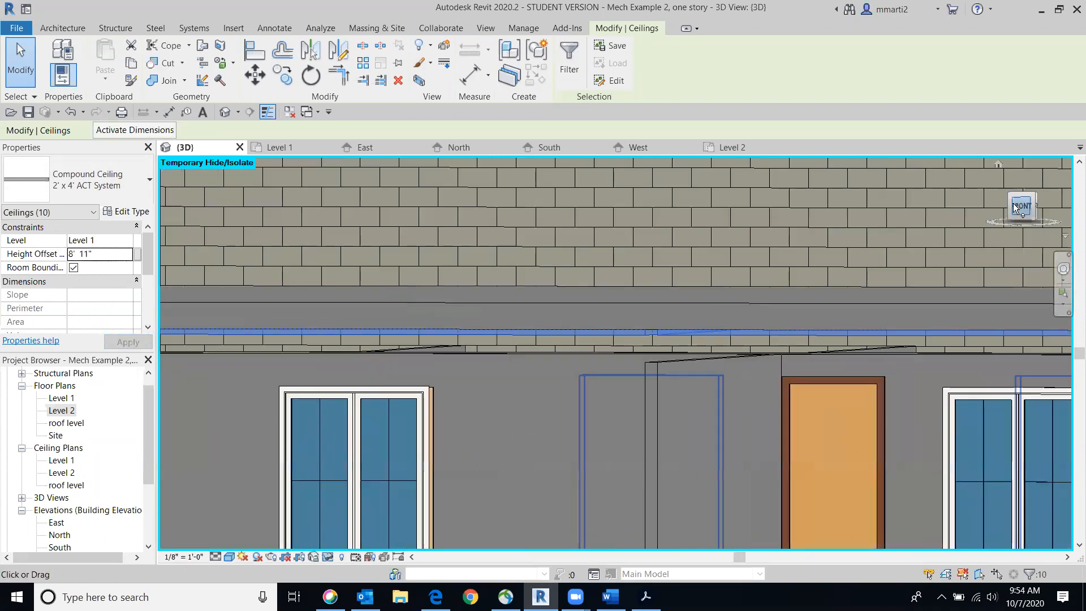
scroll(448, 407, "up", 8)
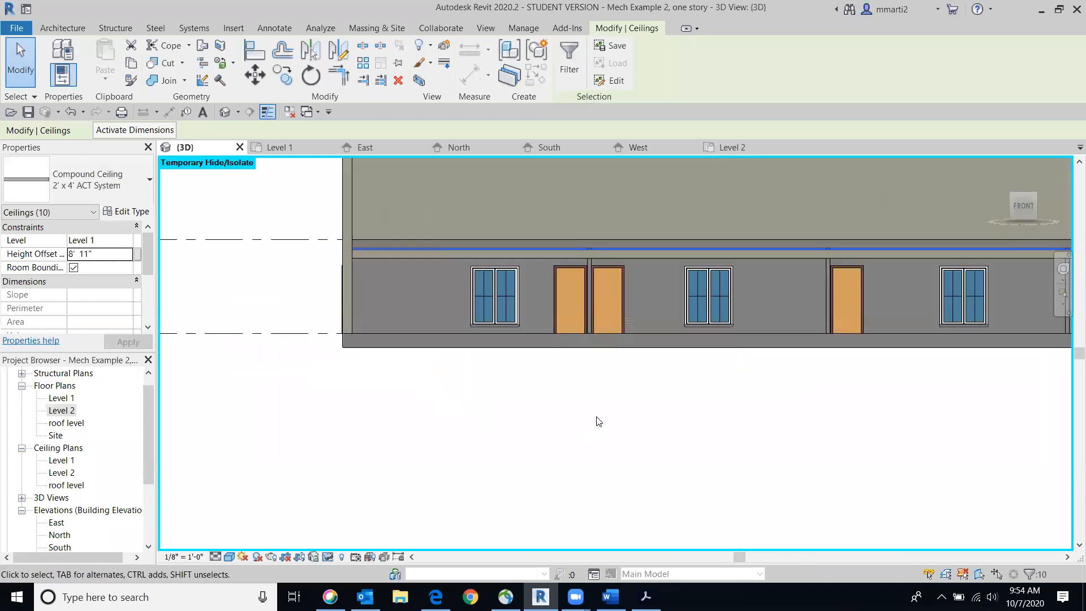
middle_click_drag(712, 396, 667, 369)
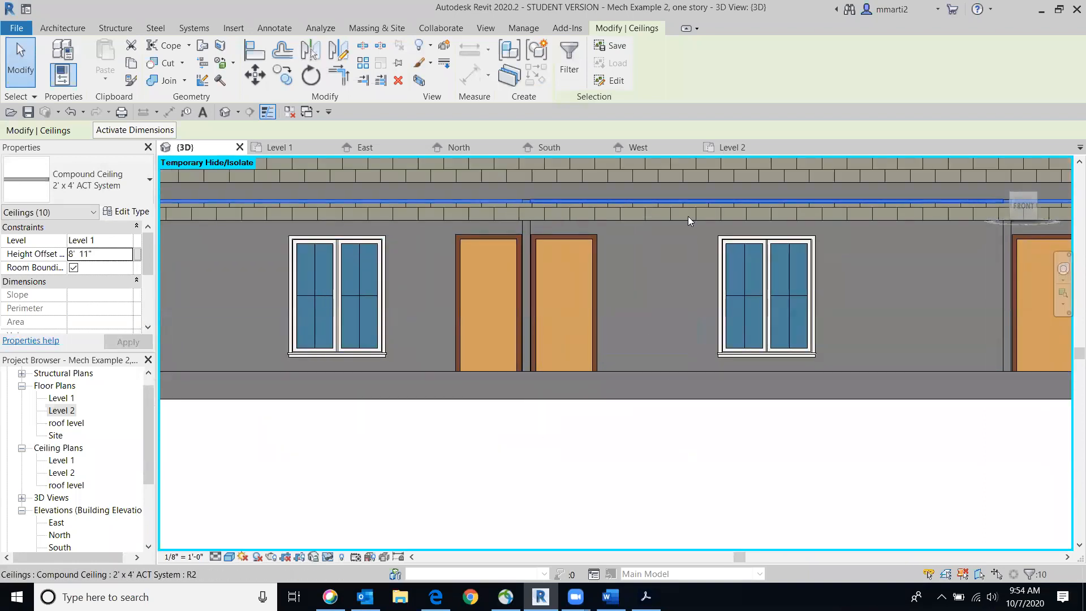
mouse_move(1030, 192)
mouse_move(1031, 198)
left_mouse_down()
mouse_move(1019, 199)
mouse_move(1037, 213)
mouse_move(1007, 238)
mouse_move(1016, 223)
left_mouse_up()
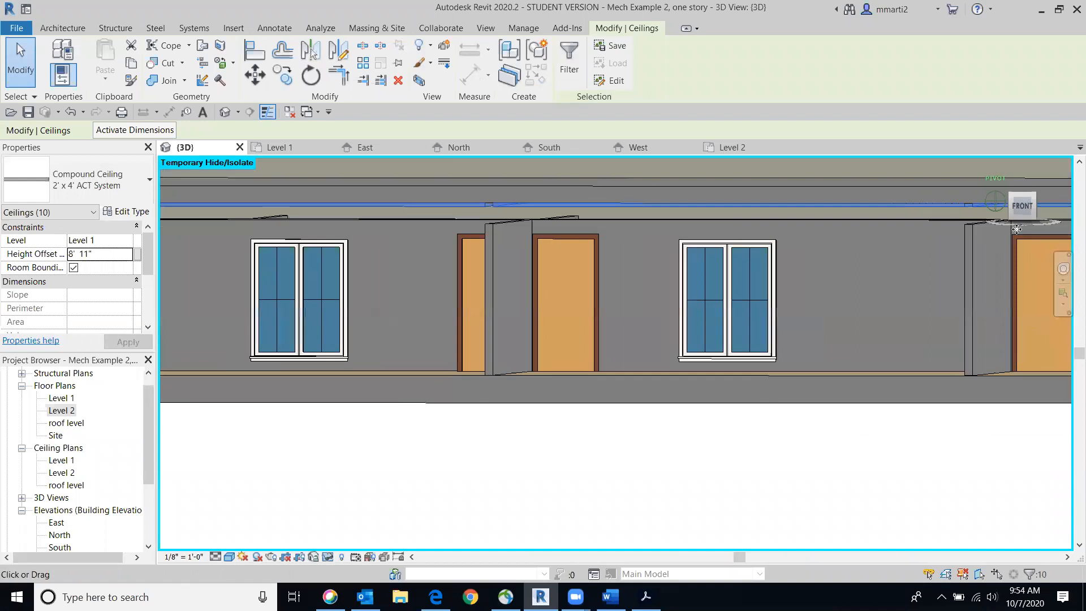
left_click(489, 244)
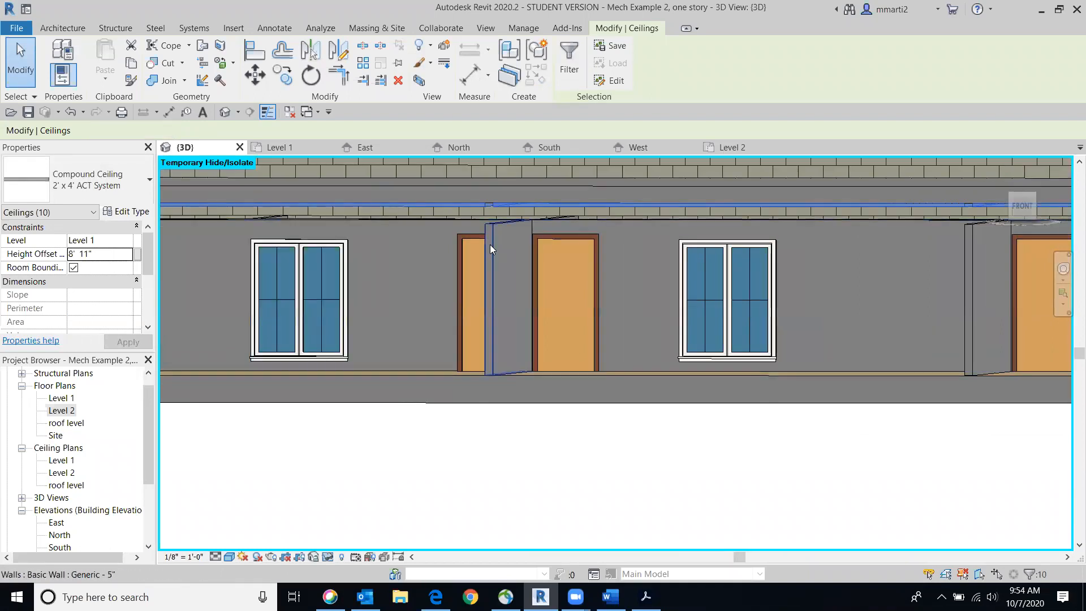
right_click(490, 247)
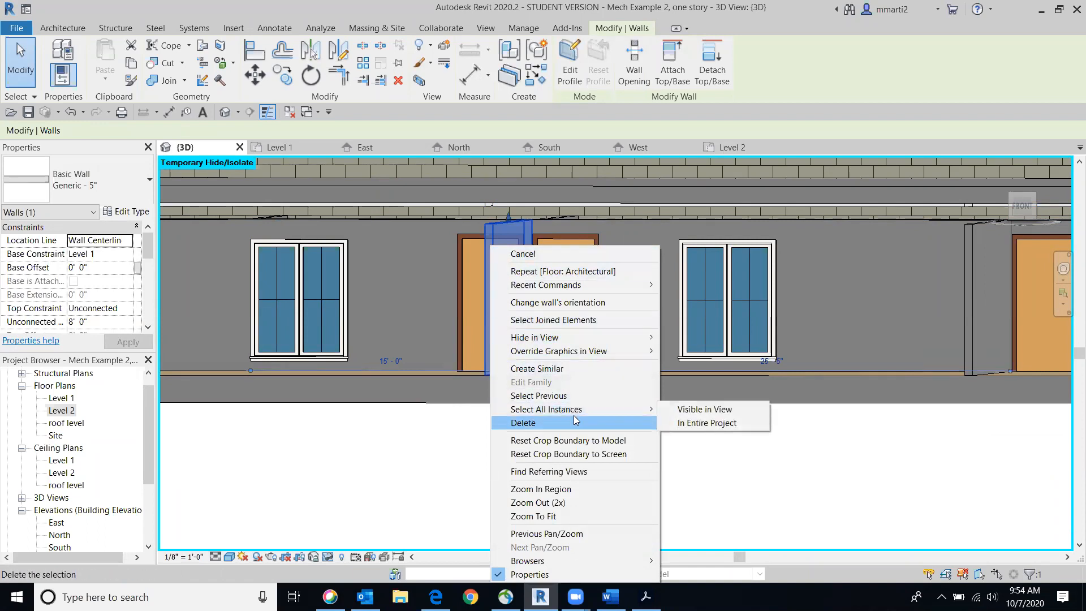
left_click(683, 409)
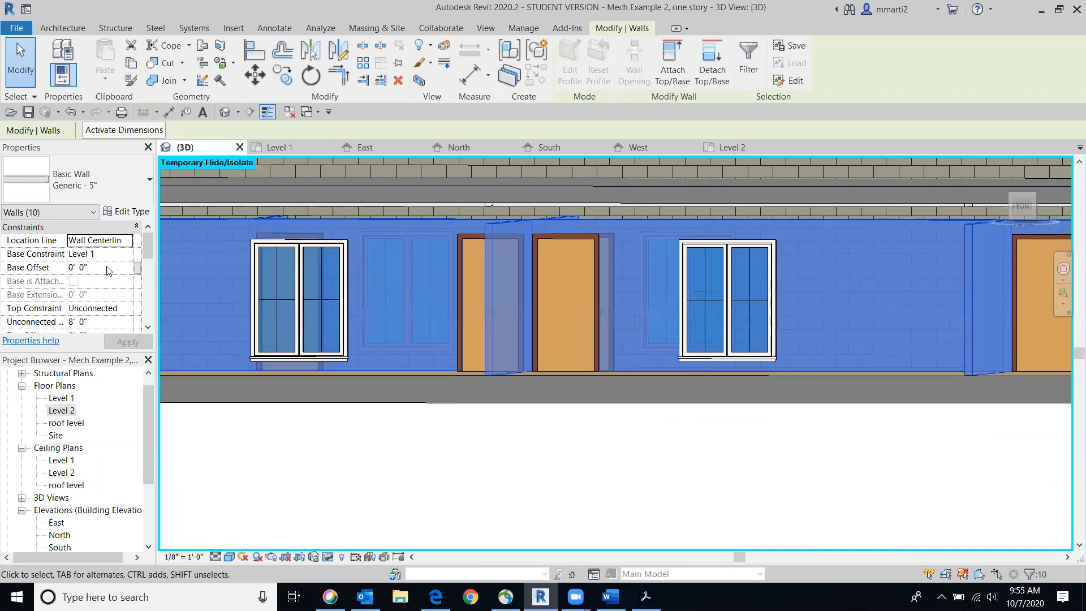
left_click(88, 268)
type("8 ")
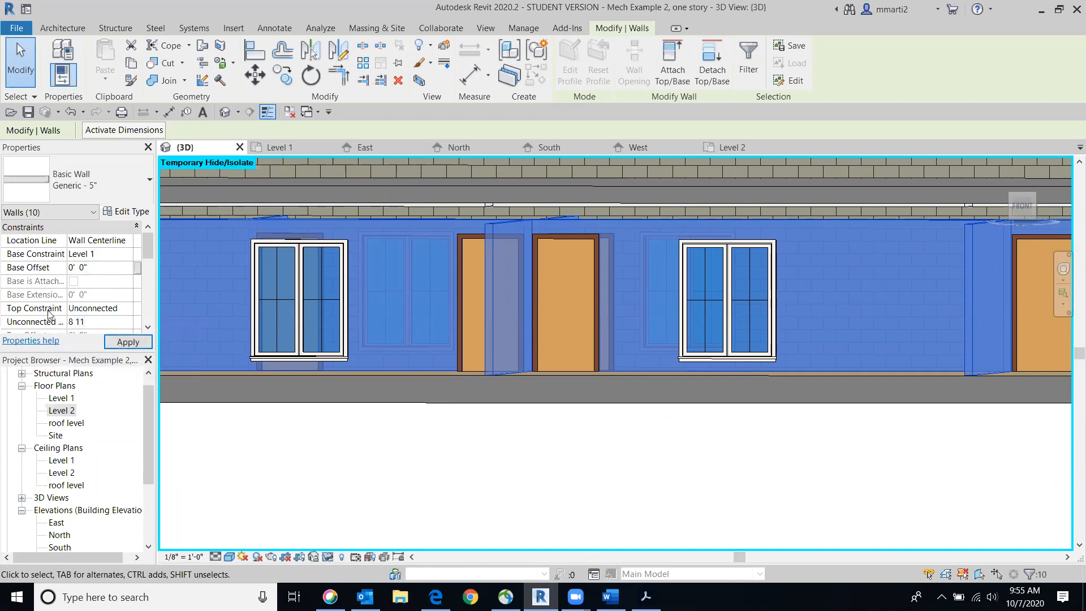
type("11")
left_click(115, 342)
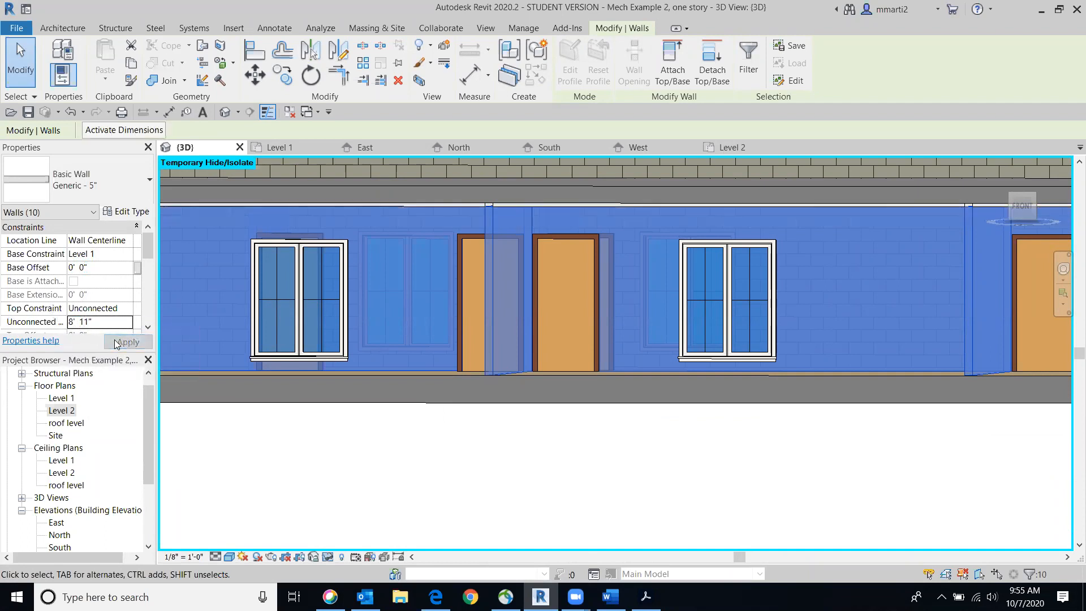
left_click(356, 474)
Examine how the partition wall tops meet the ceilings and subfloor in straight and tilted front views
scroll(496, 232, "up", 5)
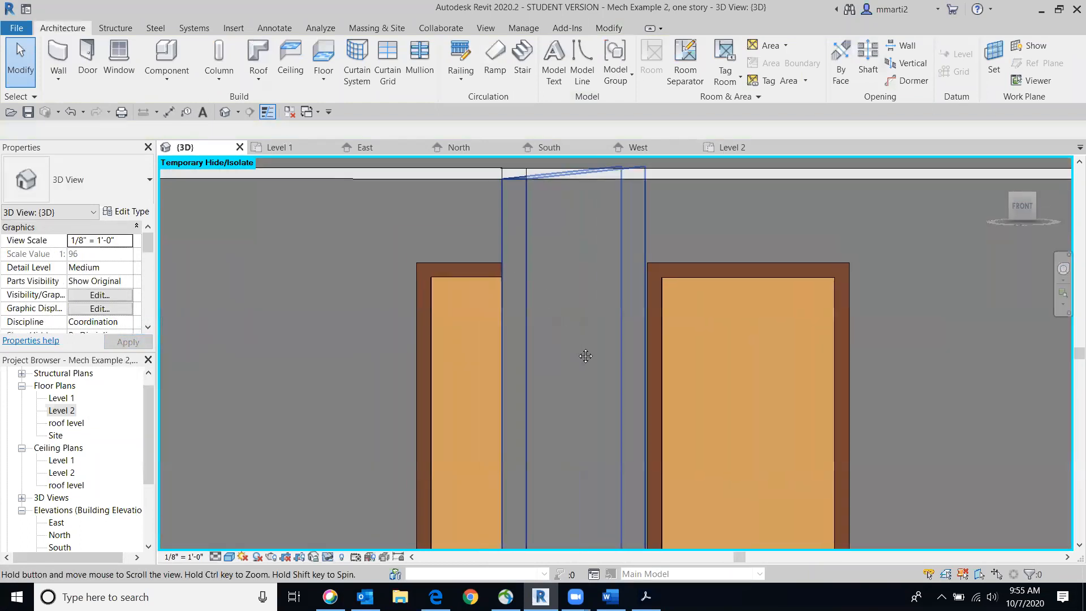
left_click(1018, 205)
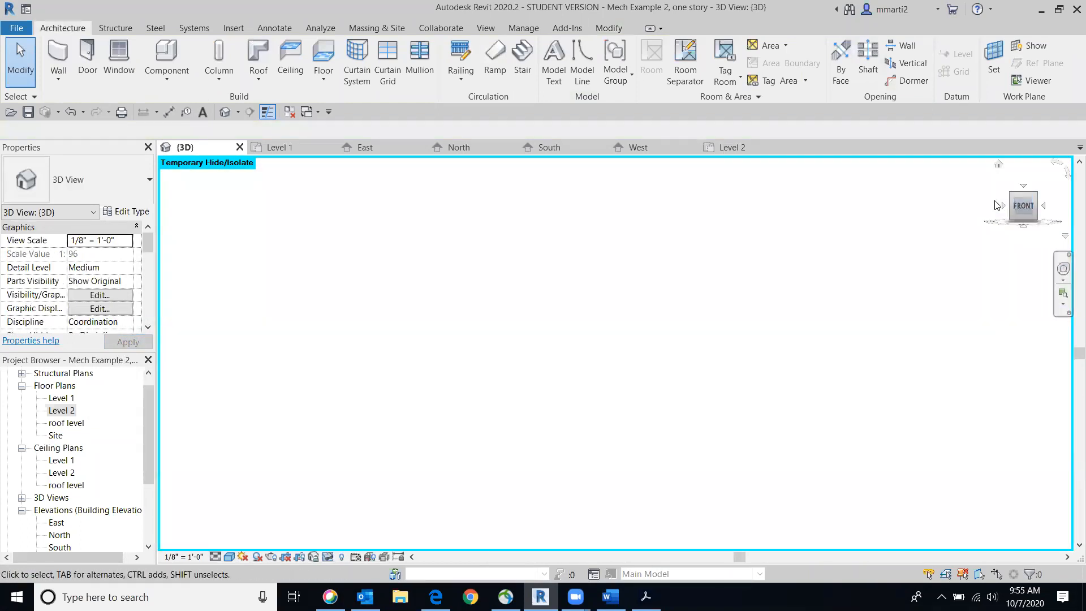
scroll(615, 364, "up", 6)
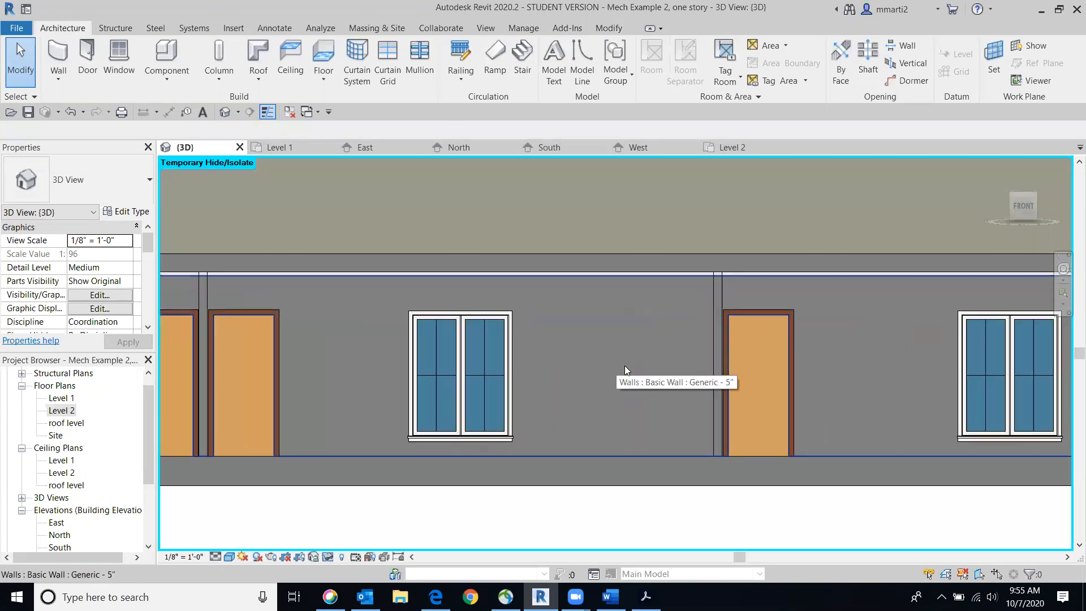
scroll(833, 307, "up", 6)
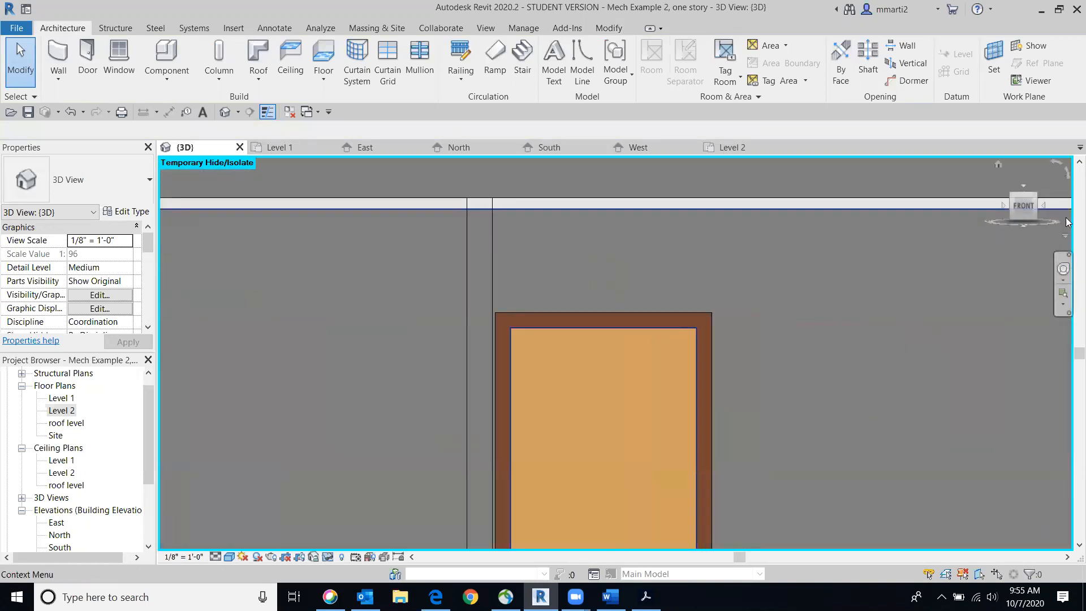
left_click_drag(1024, 199, 1022, 205)
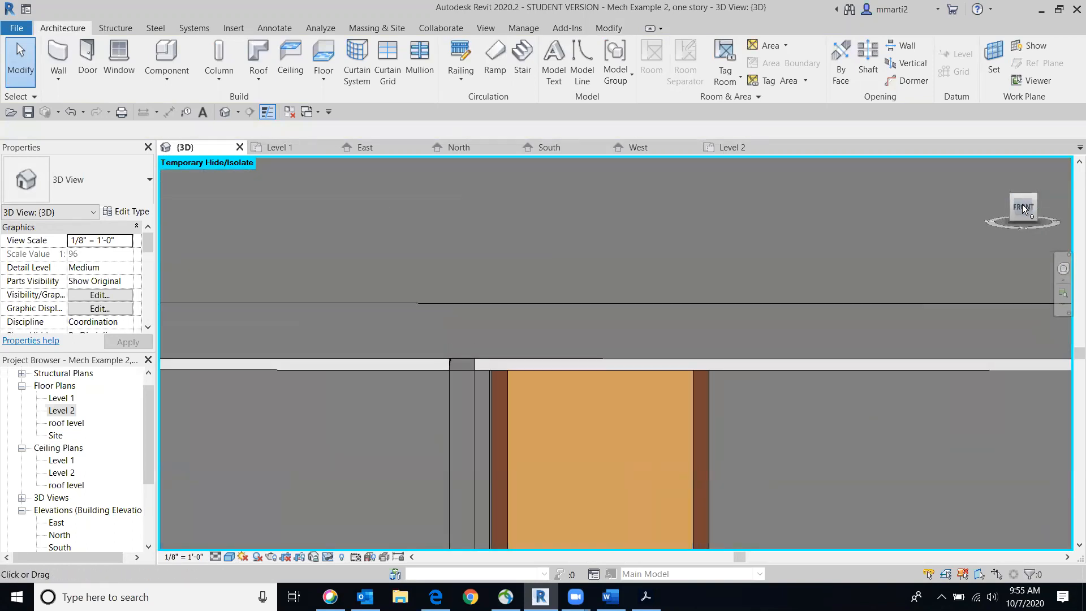
Examine close up where the partition wall top meets the ceiling and the Level 2 subfloor
scroll(518, 322, "up", 3)
middle_click_drag(521, 321, 609, 249)
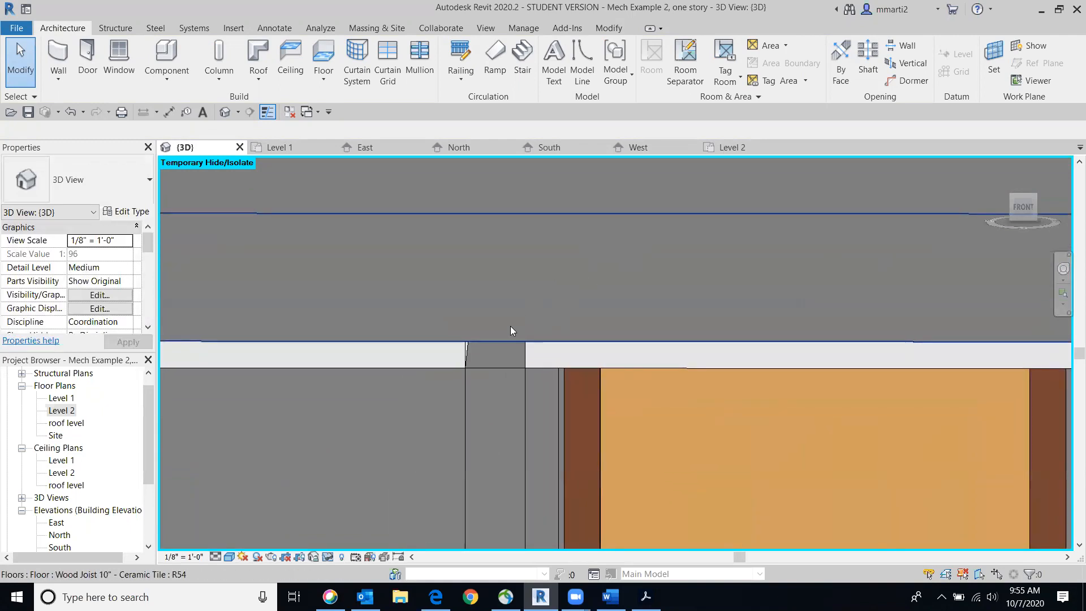
scroll(510, 326, "down", 2)
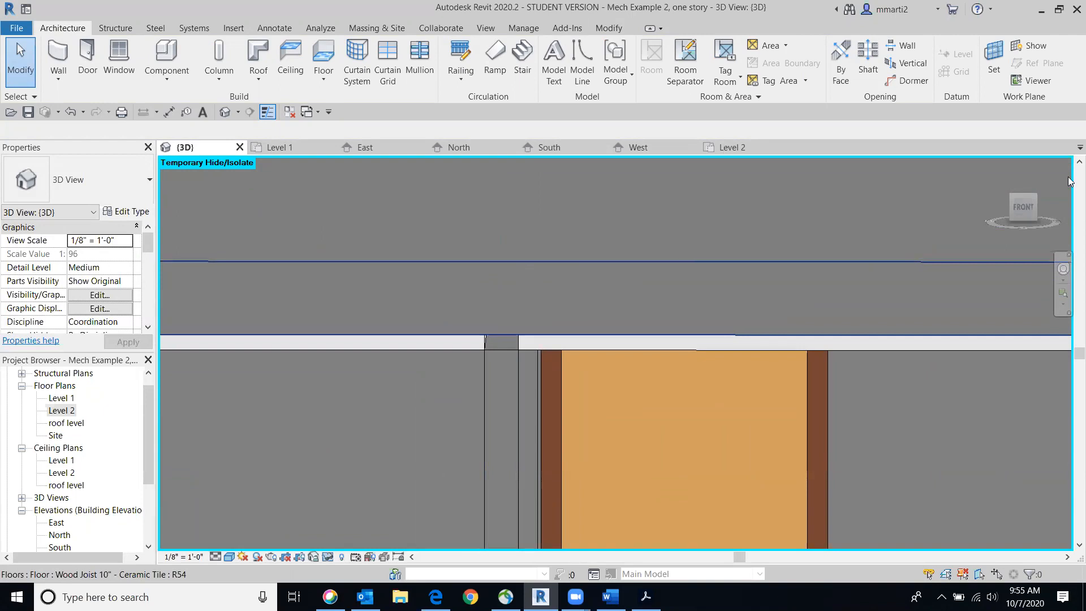
left_click_drag(1033, 196, 1030, 218)
left_click(1023, 213)
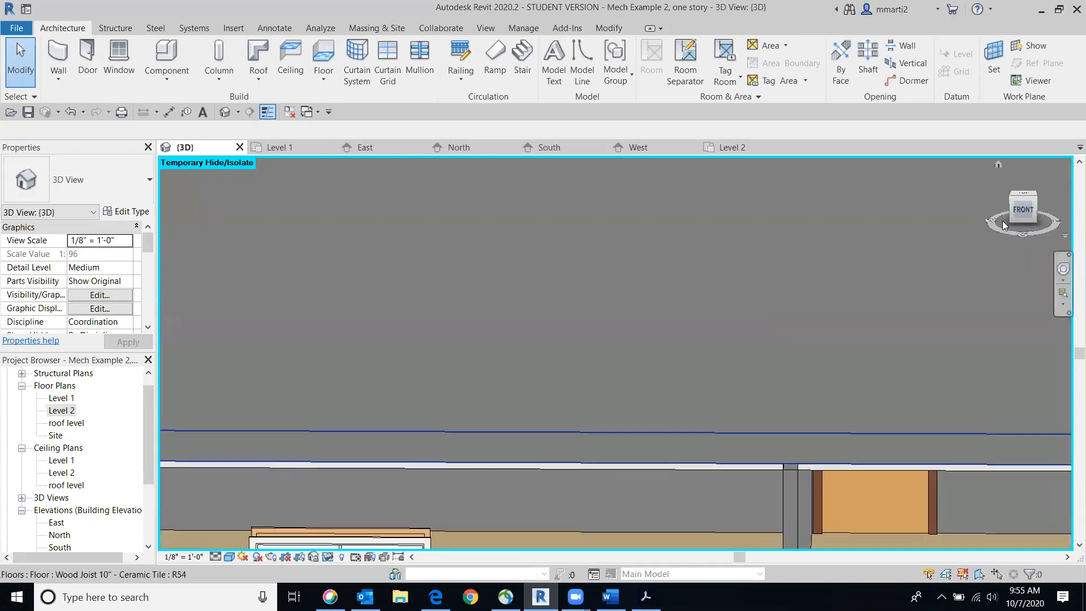
Temporarily hide the Level 2 Wood Joist 10" - Ceramic Tile floor and inspect the partition walls from the front
left_click(828, 258)
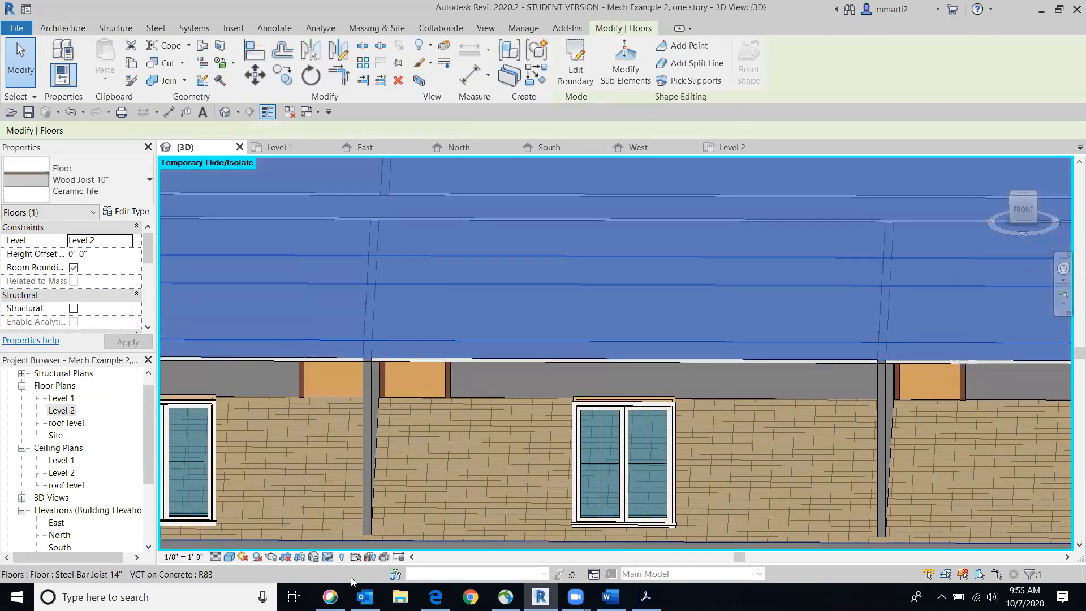
left_click(328, 560)
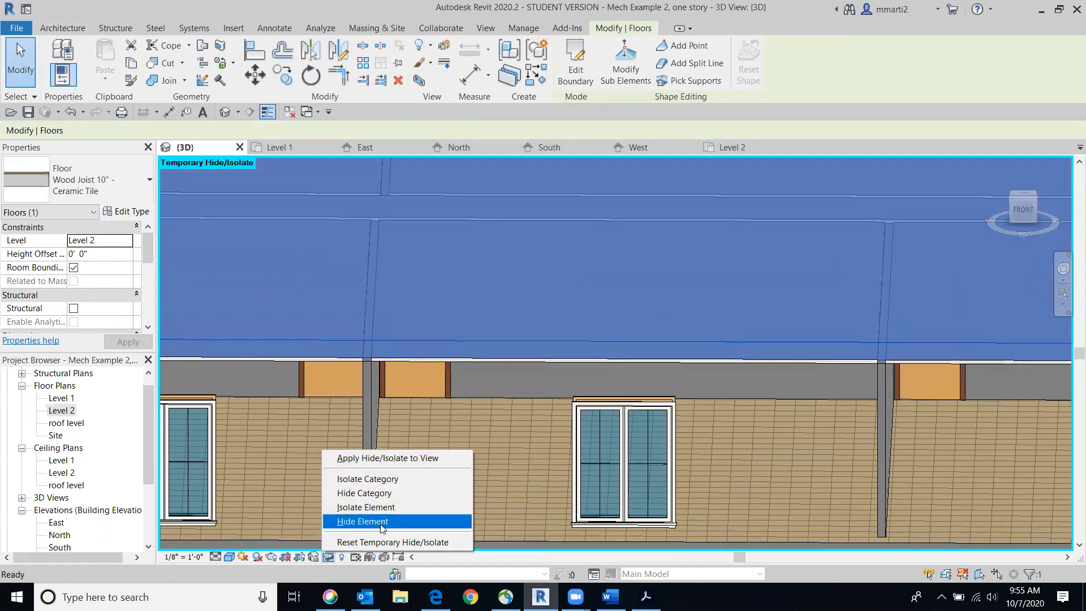
left_click(362, 518)
left_click_drag(1018, 212, 1024, 227)
left_click(1024, 218)
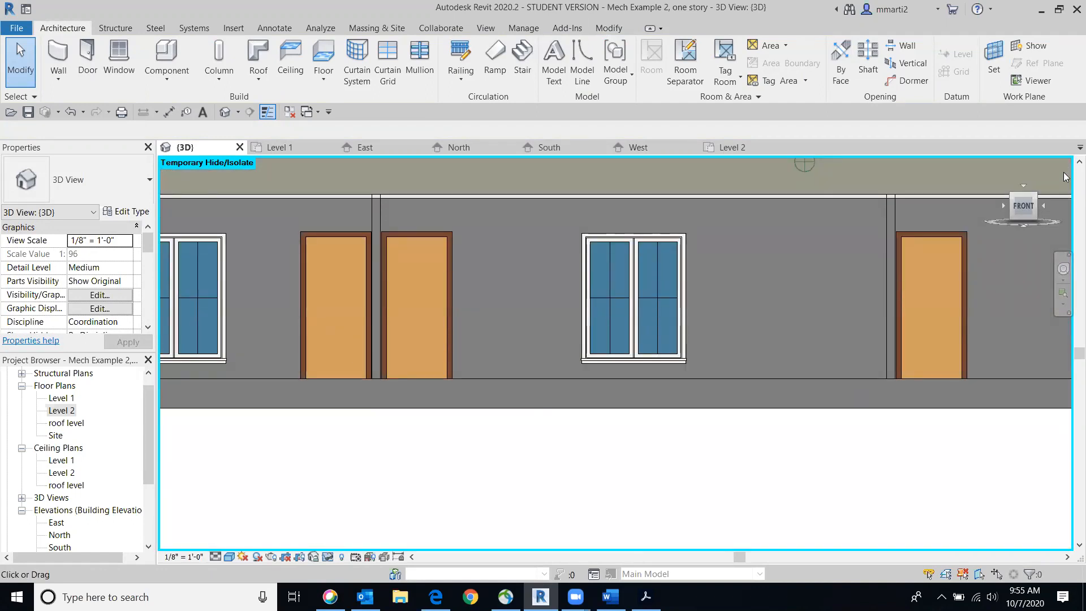
mouse_move(1029, 202)
left_mouse_down()
mouse_move(1033, 212)
mouse_move(960, 219)
mouse_move(1023, 193)
left_mouse_up()
left_click_drag(1028, 211, 1020, 222)
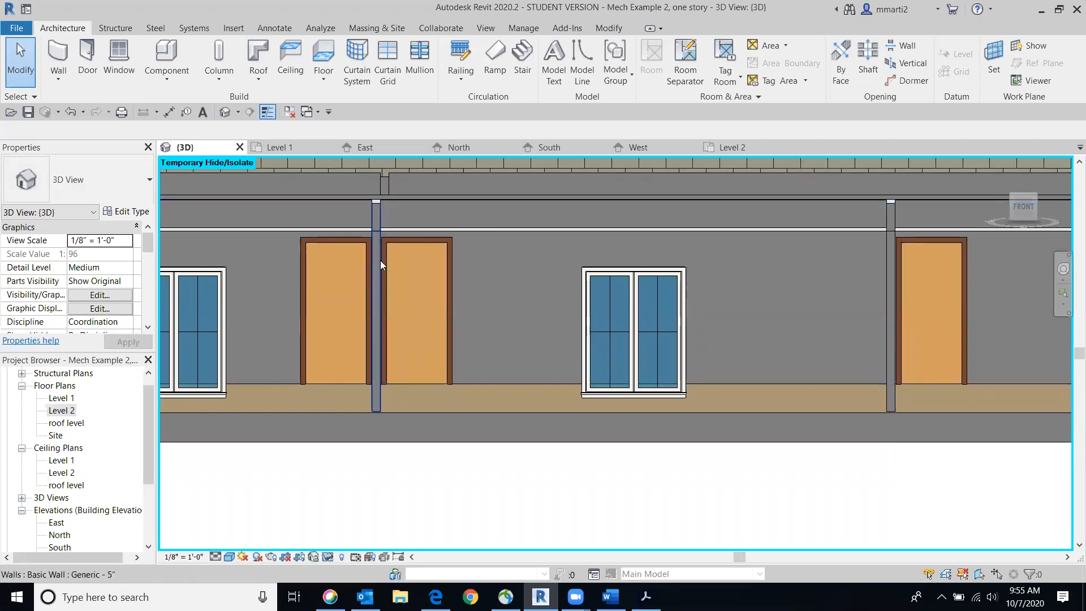
Undo the temporary hiding of the Level 2 floor in the 3D view
left_click(326, 560)
left_click(572, 515)
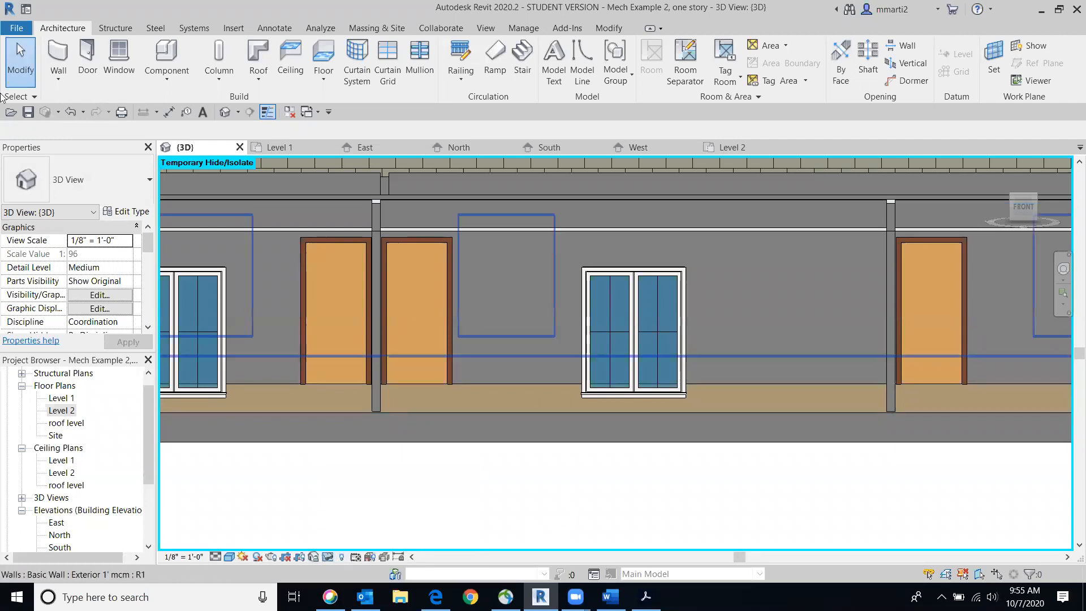
left_click(71, 112)
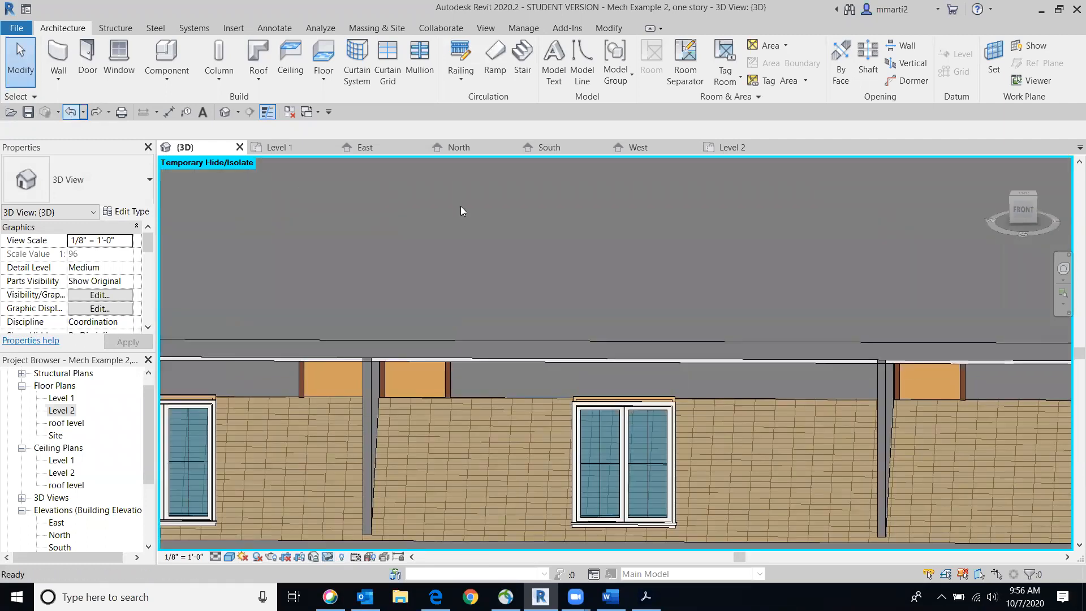
Review the whole building from the front and from a raised angle, including both stories and the open Level 2 area
scroll(799, 313, "down", 5)
left_click(1022, 215)
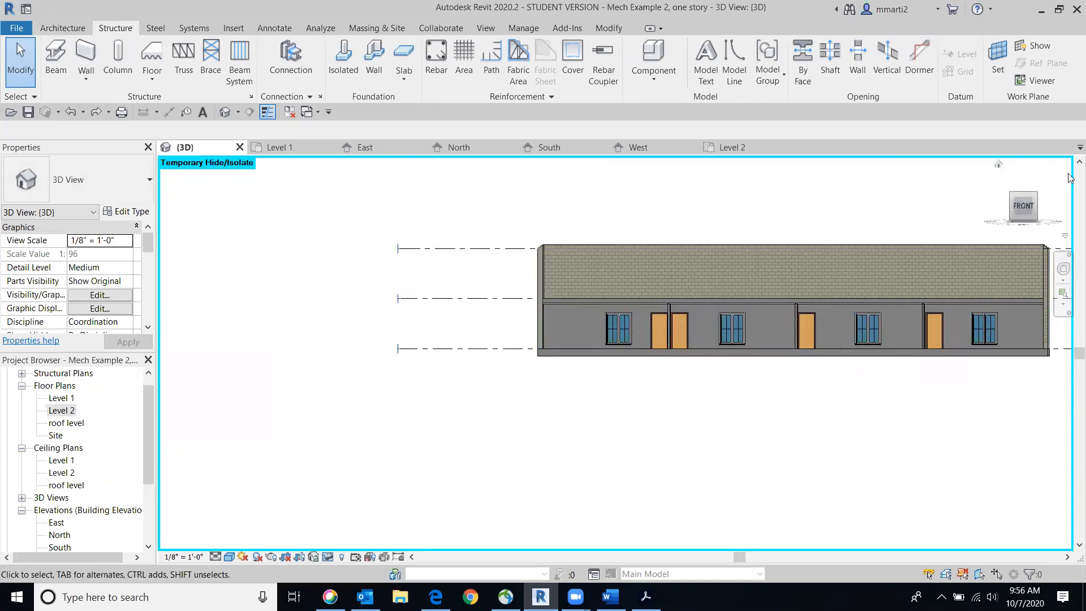
left_click_drag(1040, 201, 997, 219)
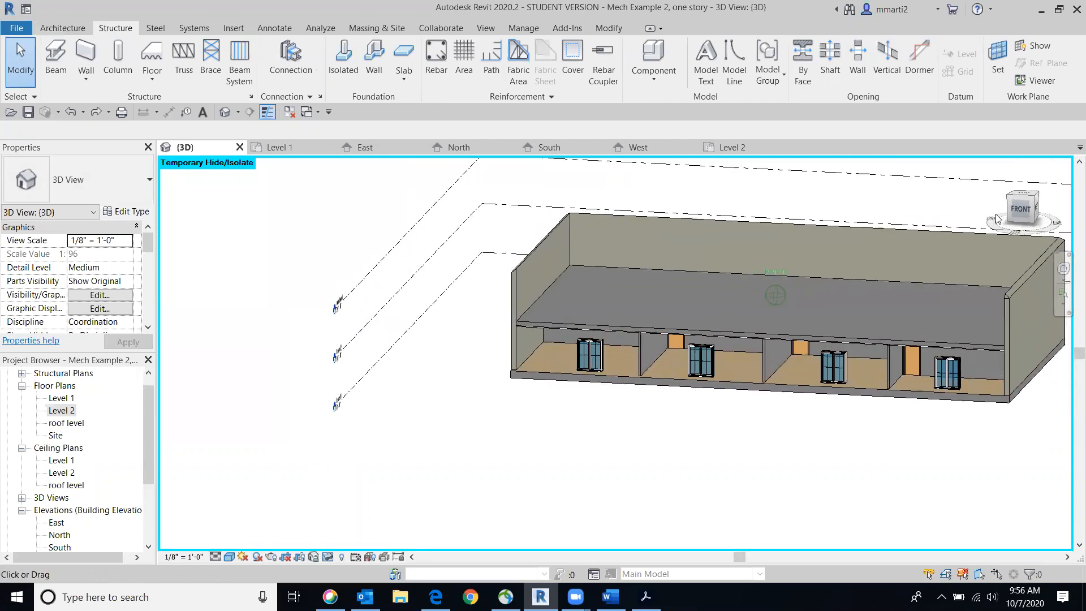
scroll(639, 329, "up", 5)
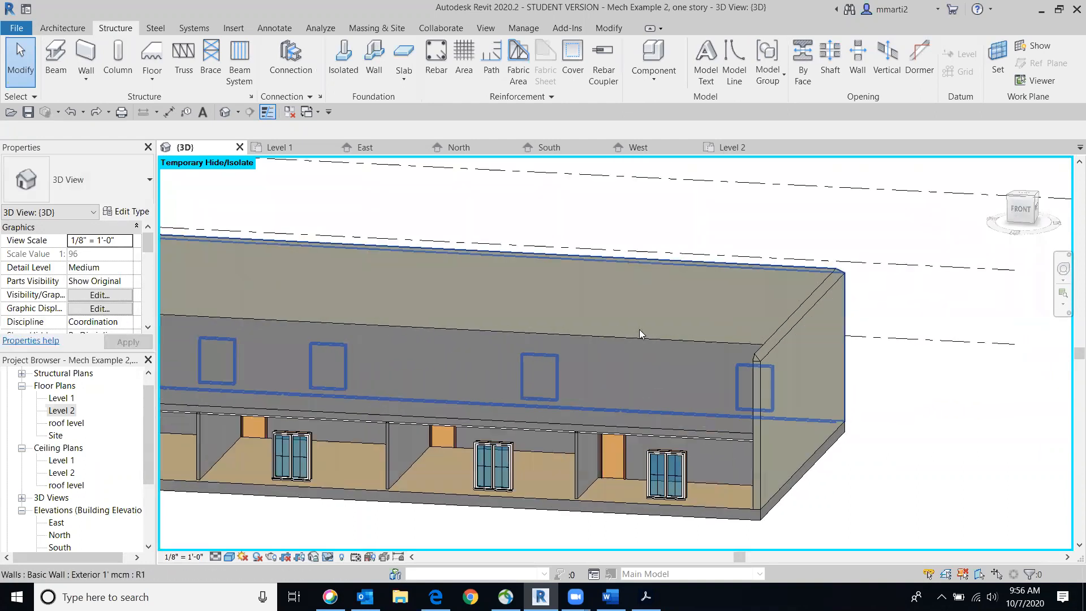
middle_click_drag(639, 329, 797, 253)
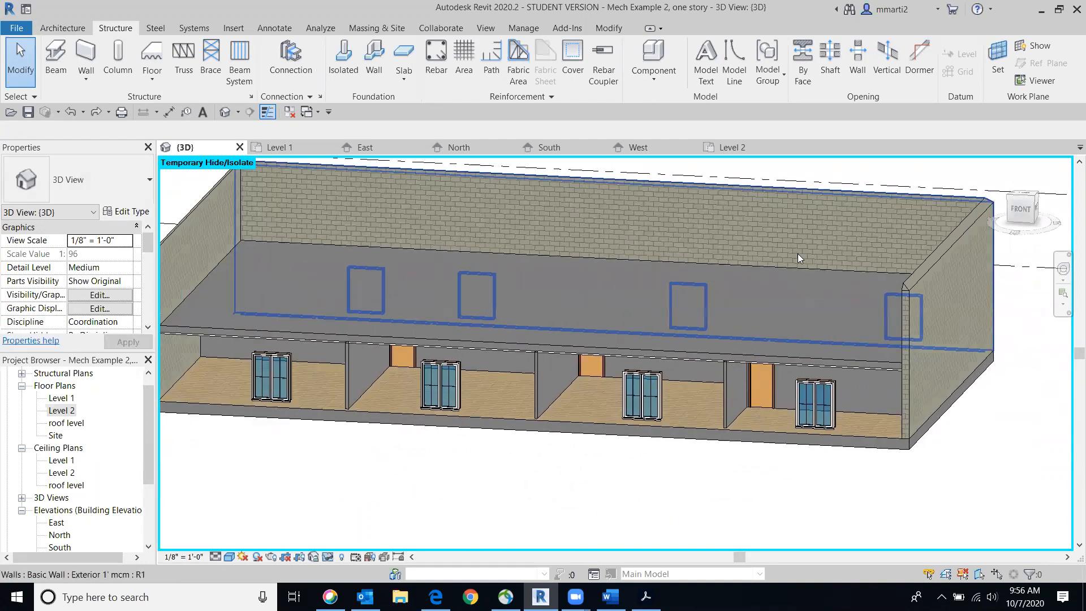
scroll(797, 260, "down", 3)
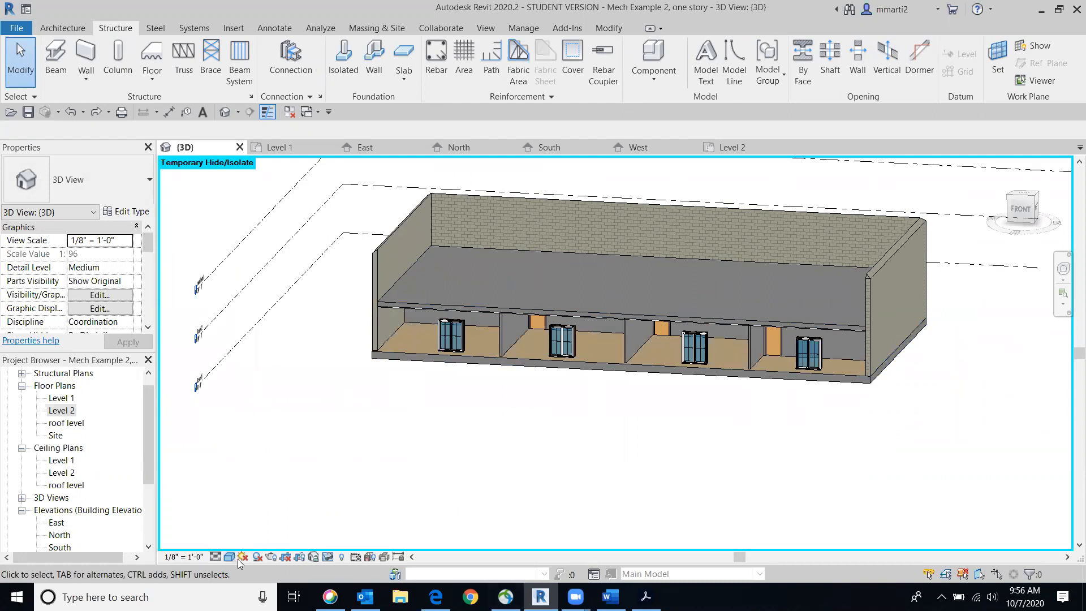
Switch to the Edge browser and open Schematic design phase.pdf from the Final Project - Schematic Design Phase assignment
left_click(435, 597)
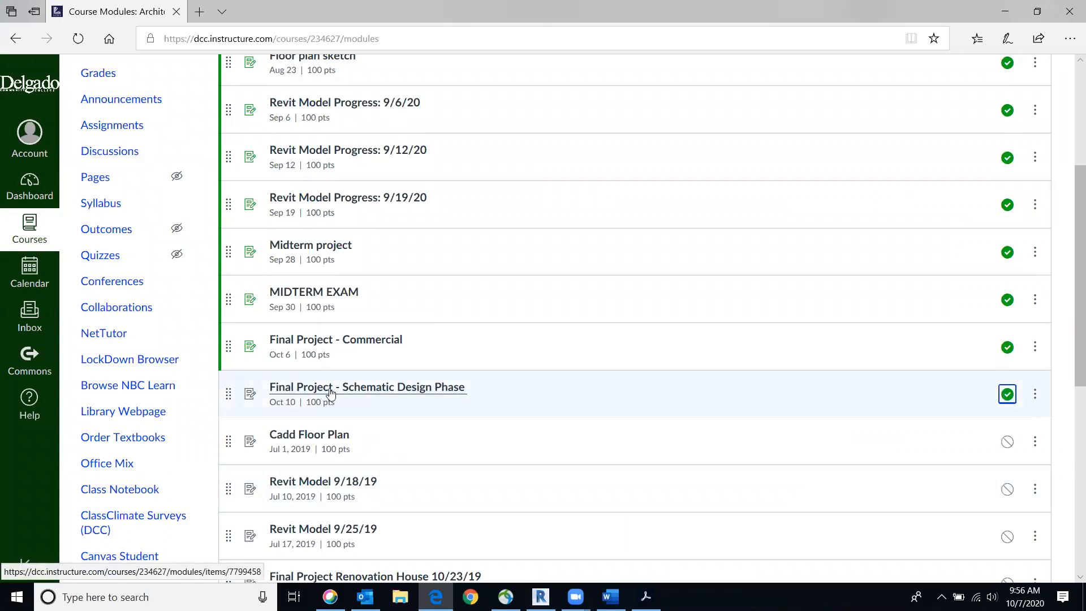
left_click(401, 390)
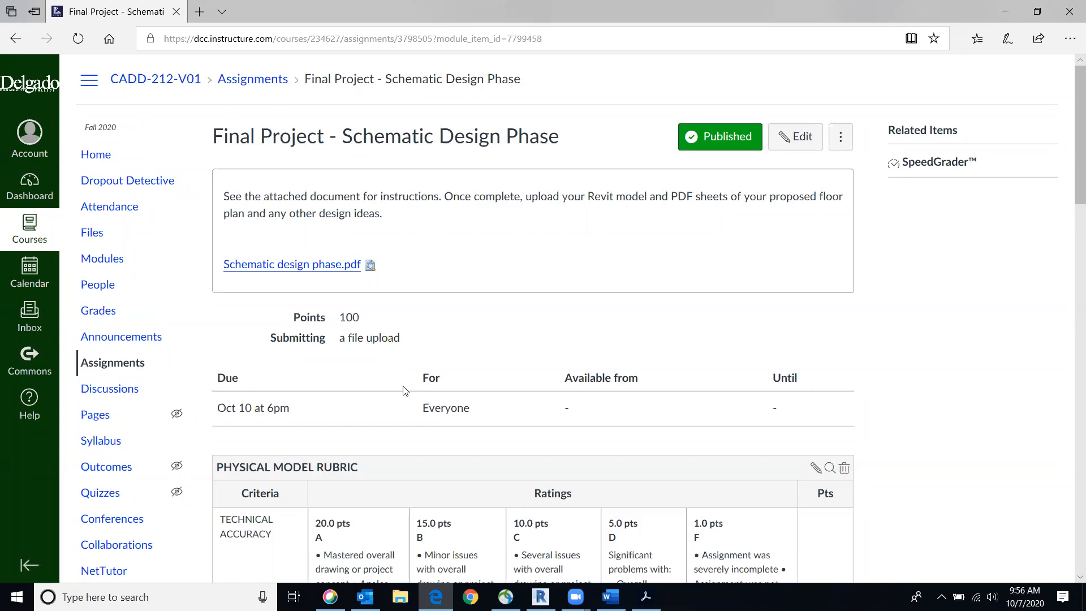
left_click(295, 265)
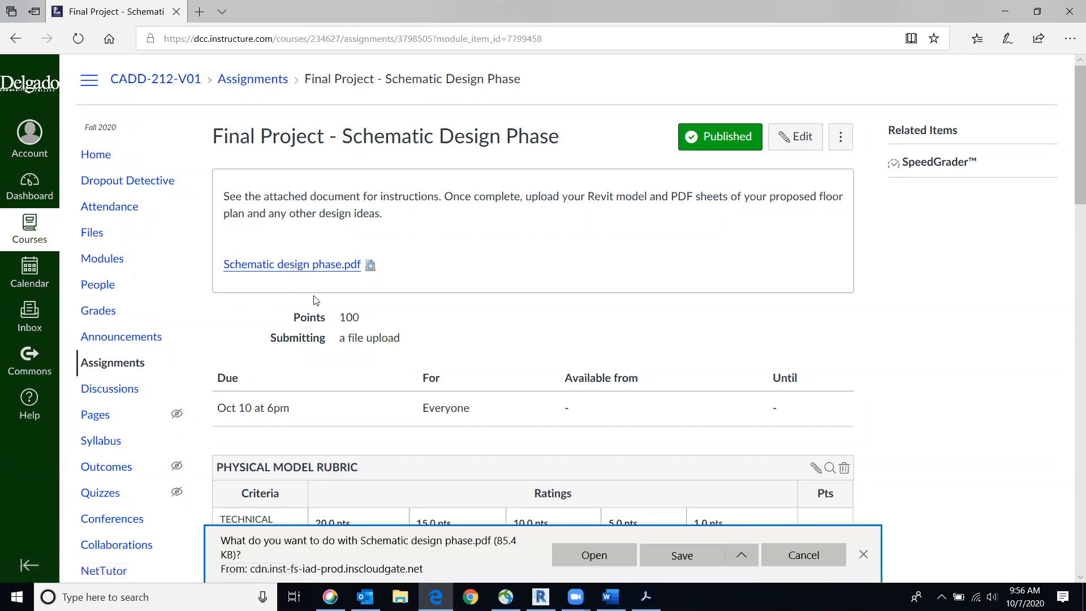
left_click(615, 543)
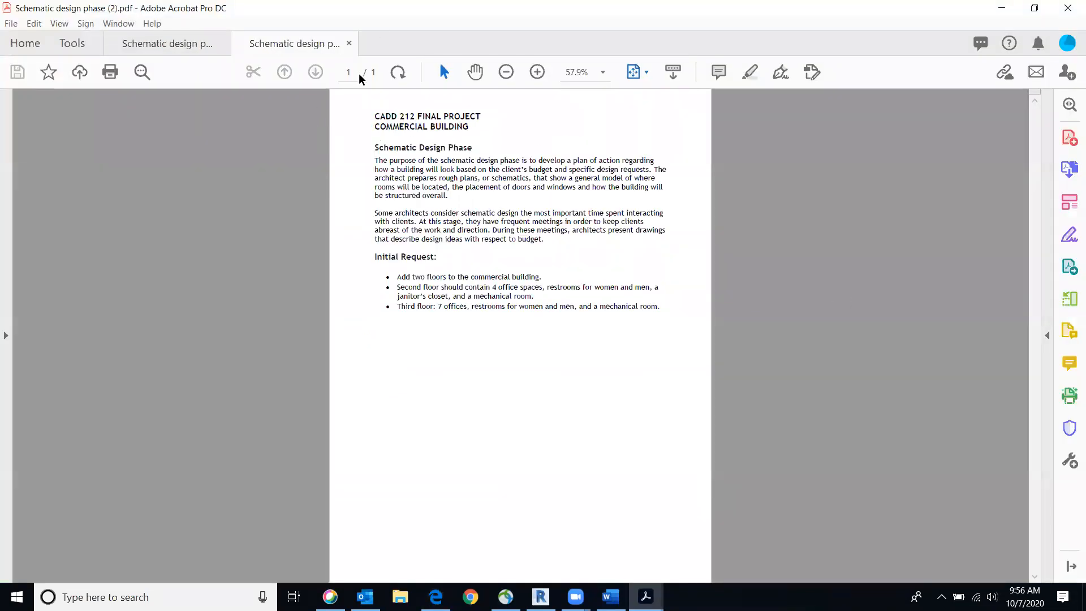
Enlarge the PDF to 125% and read the schematic design description and the Initial Request for the added floors
left_click(538, 72)
left_click(537, 72)
left_click(538, 72)
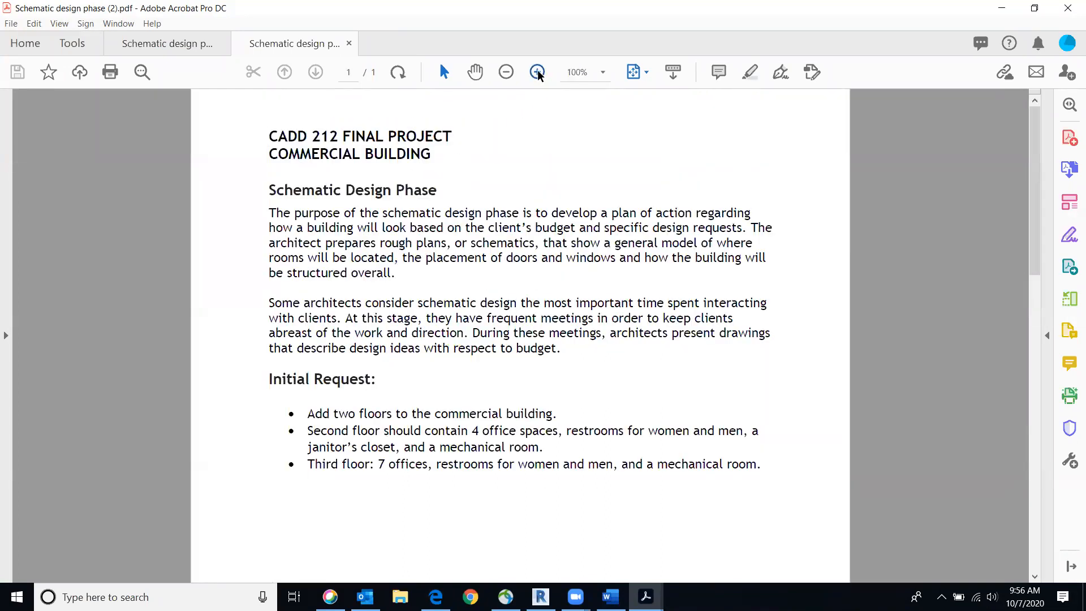
left_click(537, 72)
scroll(912, 252, "down", 2)
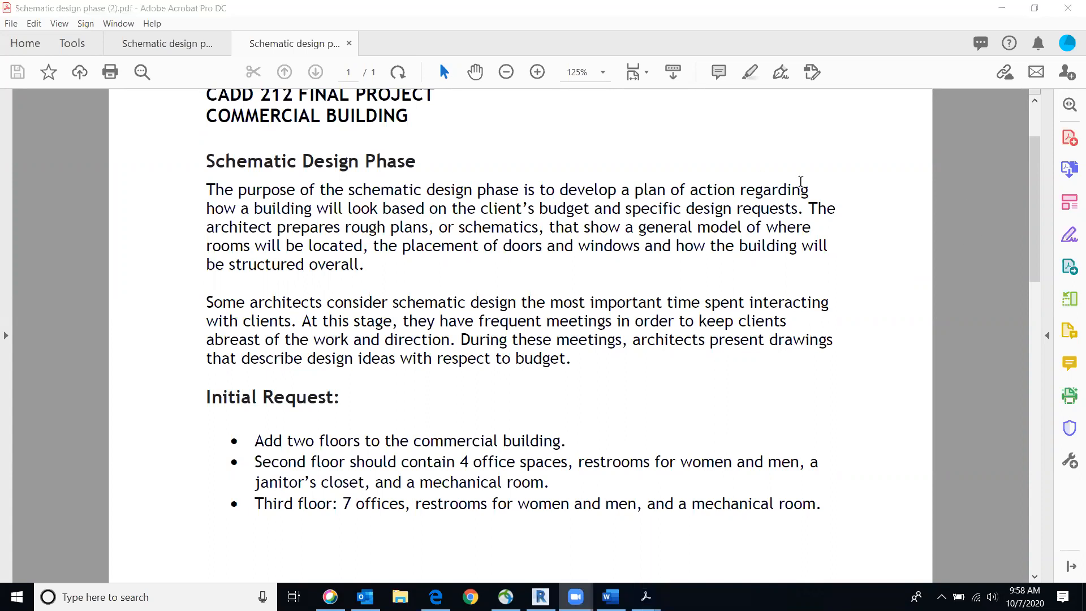
left_click(752, 212)
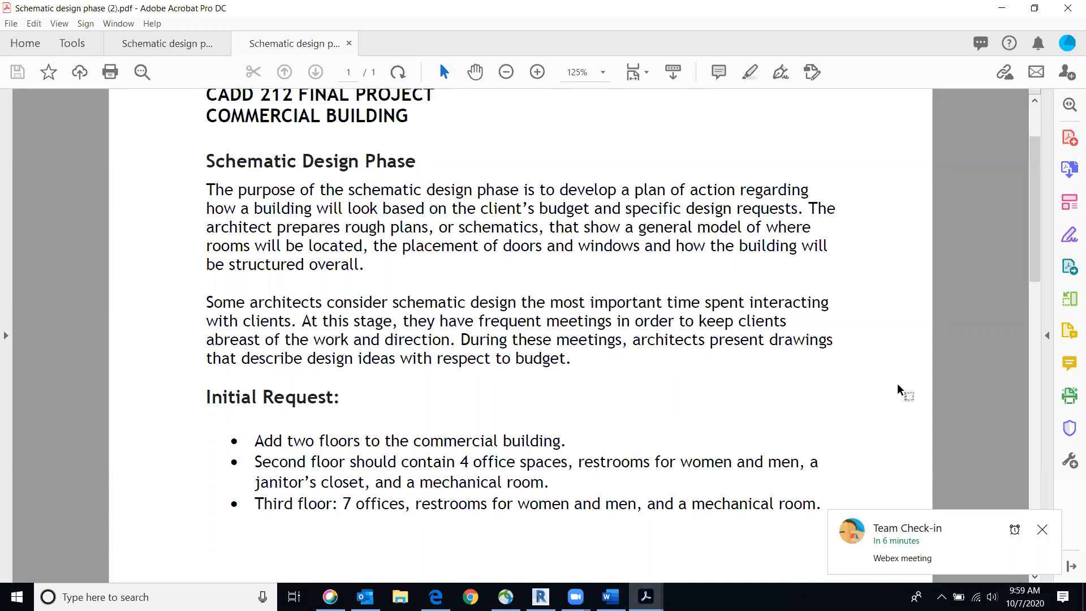
left_click(1042, 529)
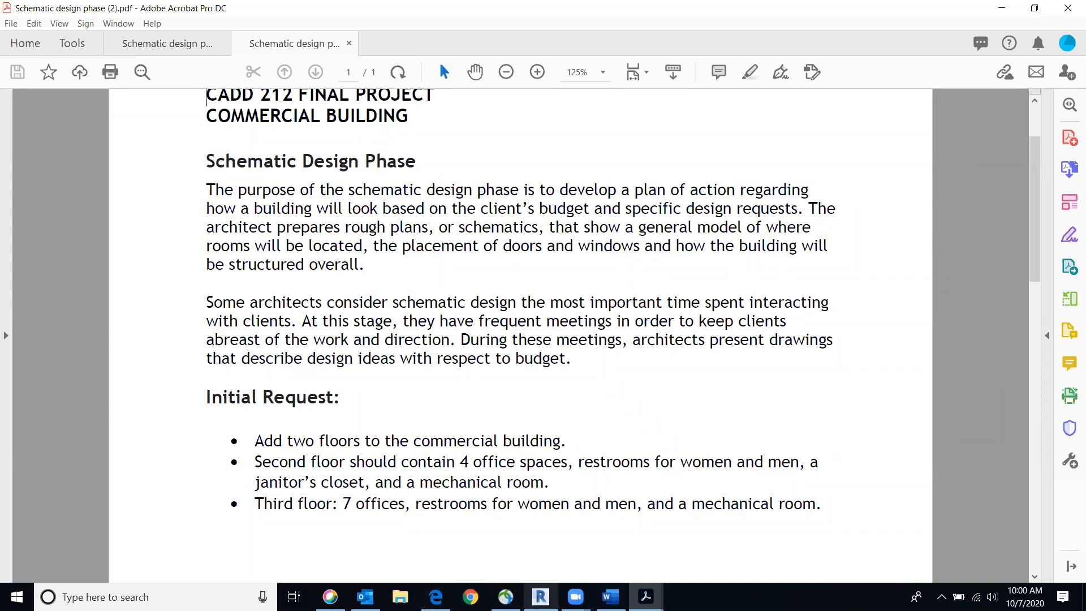
Switch back to Revit and review the Level 2 plan, the 3D model from above and the front, and the Level 1 plan
left_click(540, 596)
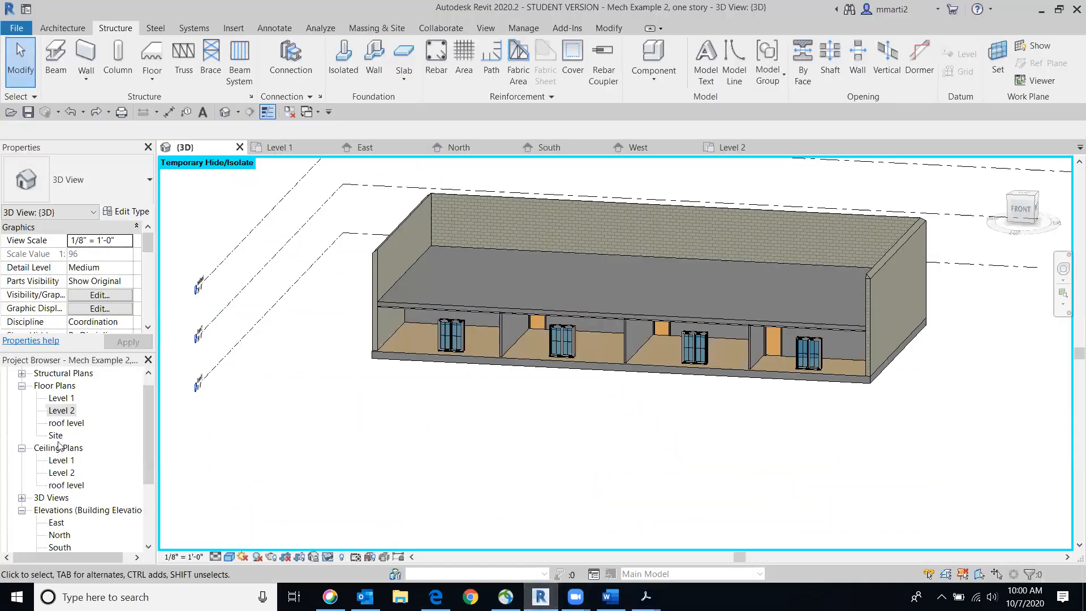
double_click(62, 411)
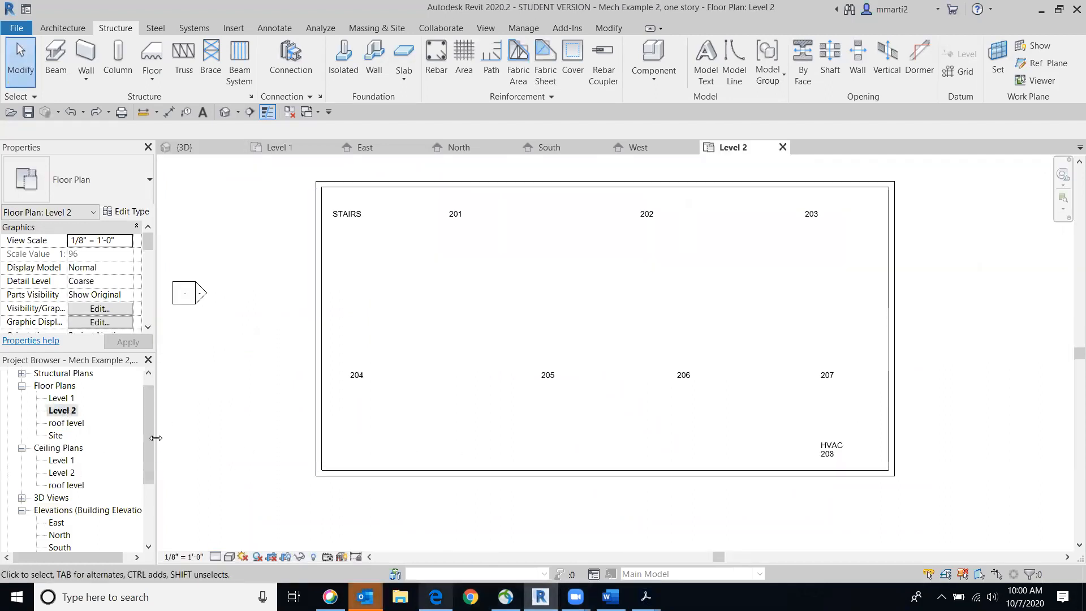
left_click(231, 112)
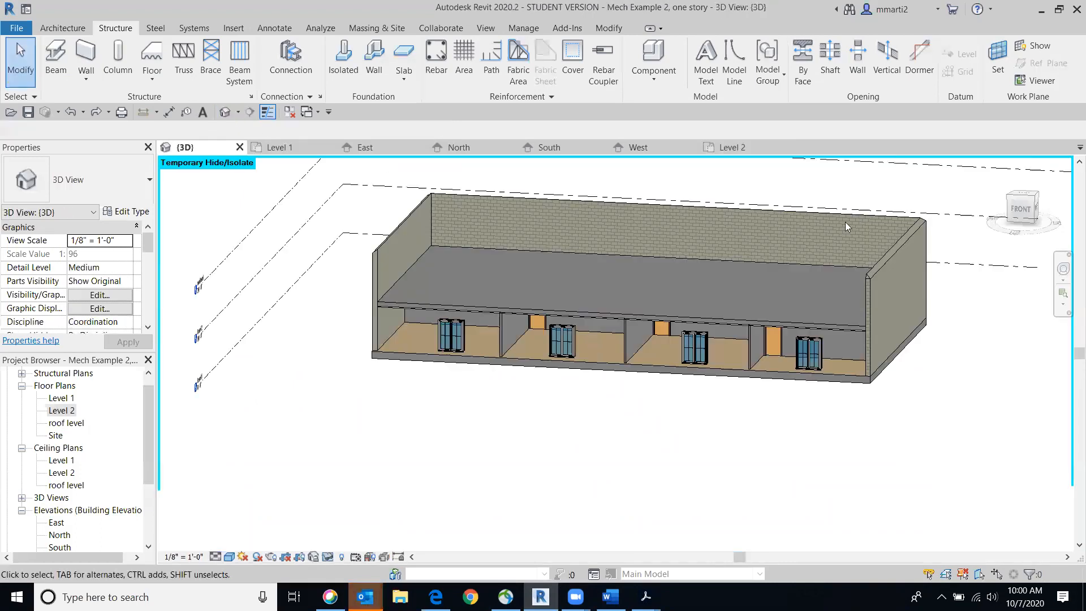
left_click(1021, 194)
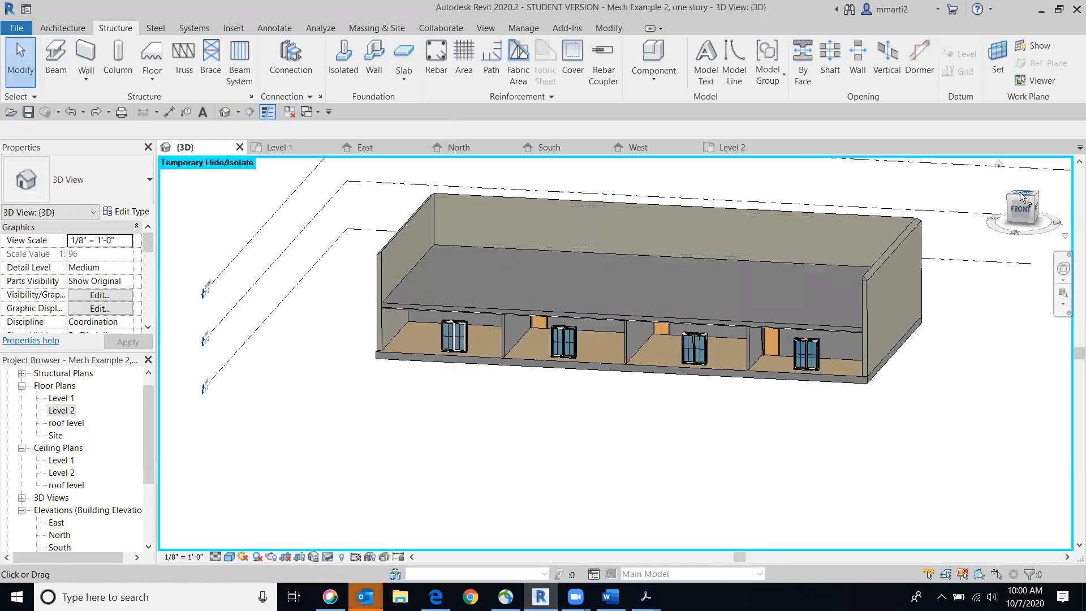
scroll(703, 401, "up", 3)
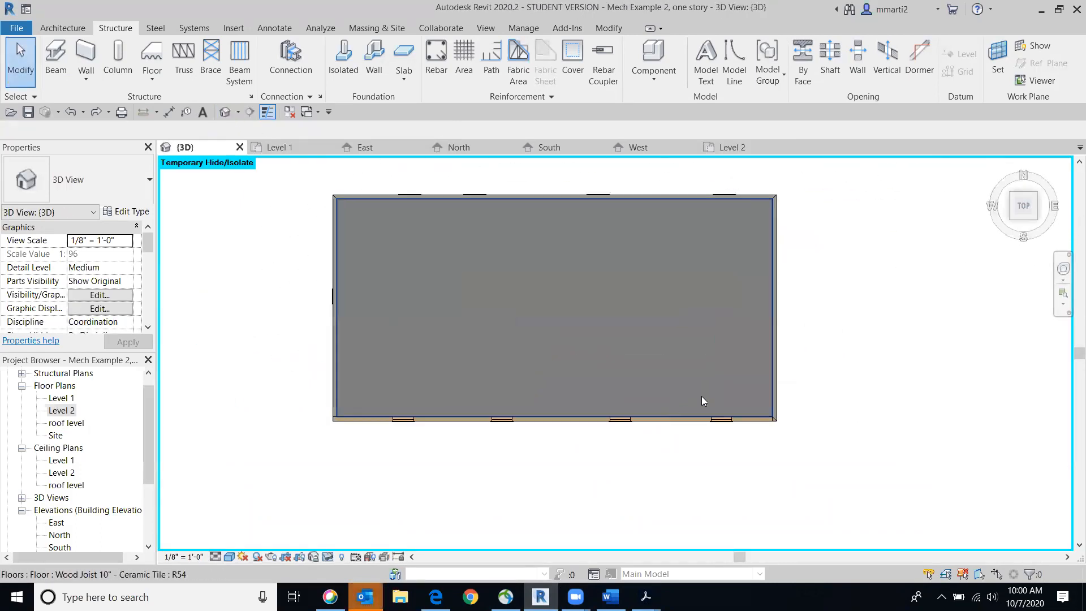
left_click(1034, 219)
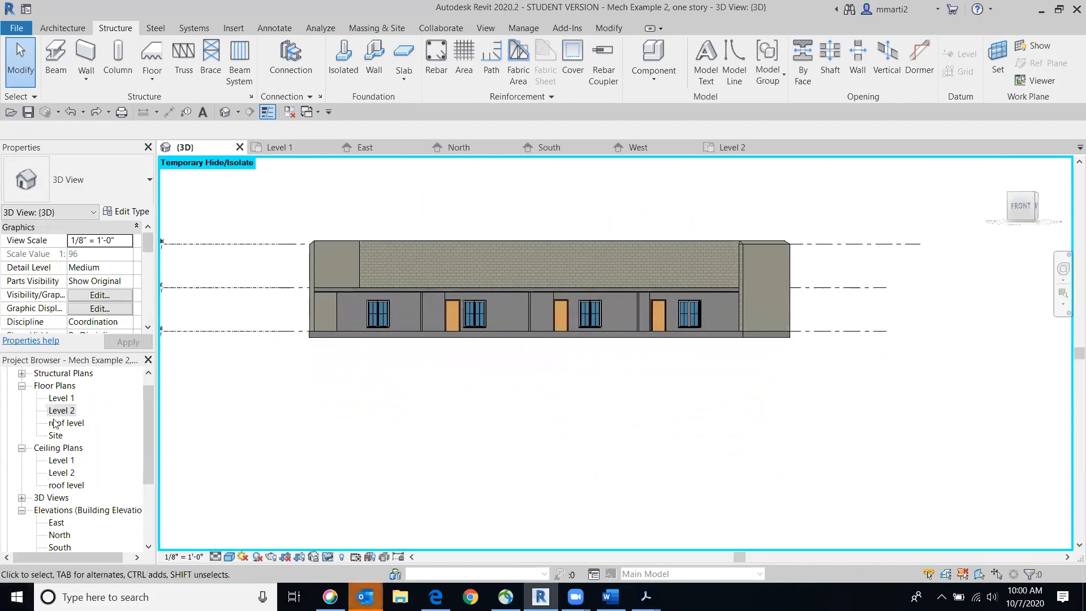
double_click(61, 398)
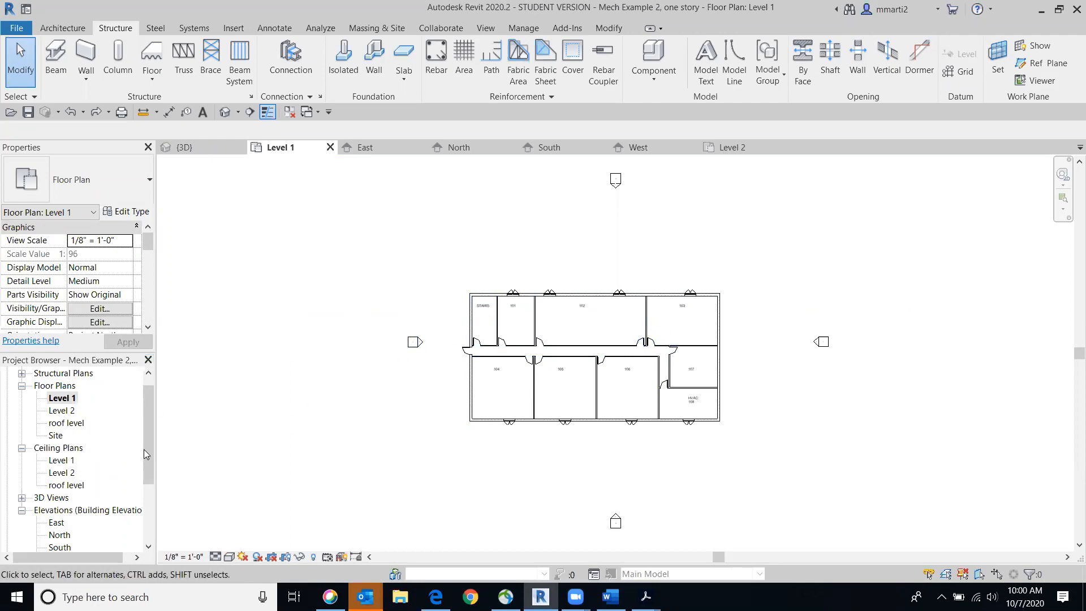
Draw a new level line across the South elevation about 11' above the roof level, aligned with the Level 1 line's ends
left_click_drag(149, 452, 148, 500)
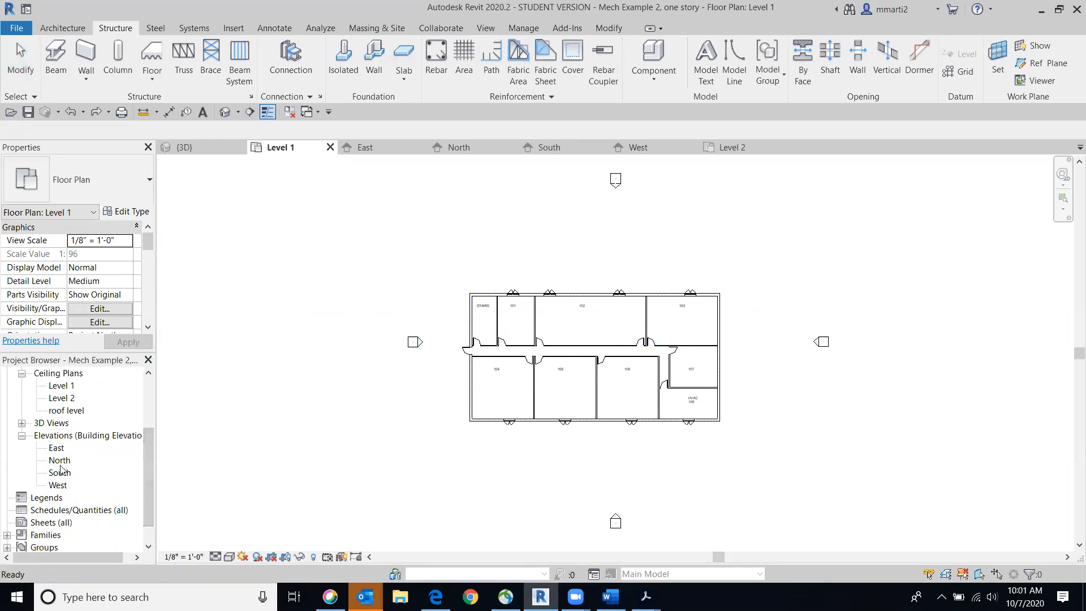
double_click(60, 474)
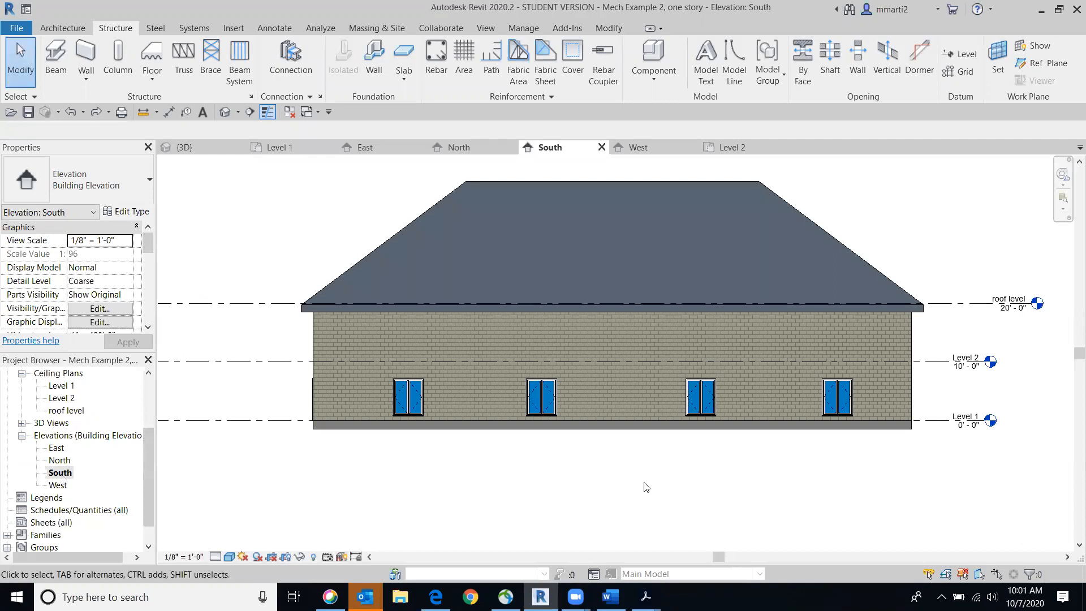
scroll(646, 485, "up", 2)
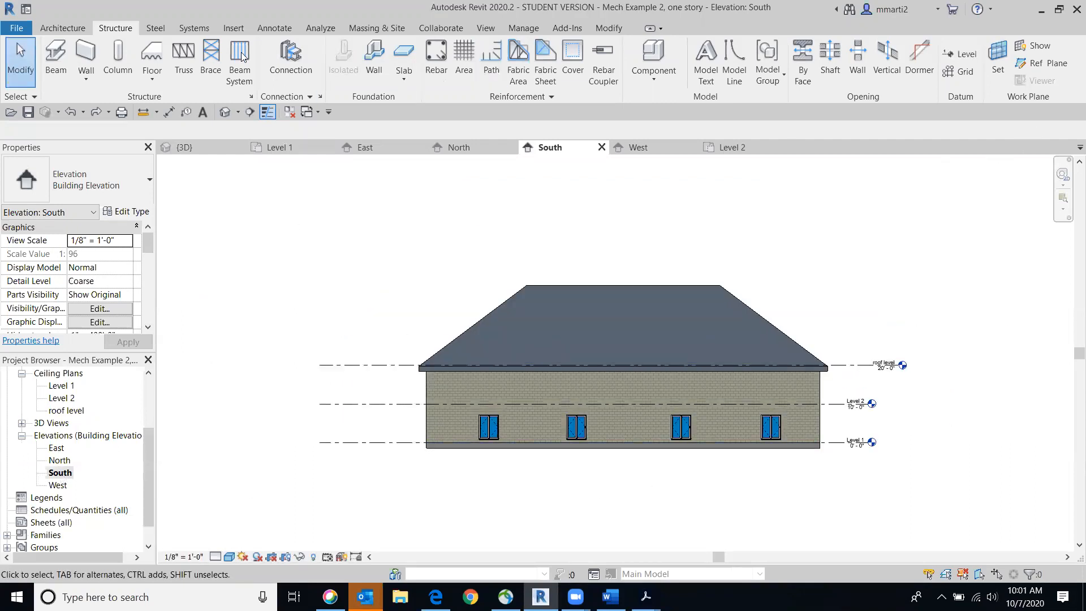
left_click(962, 55)
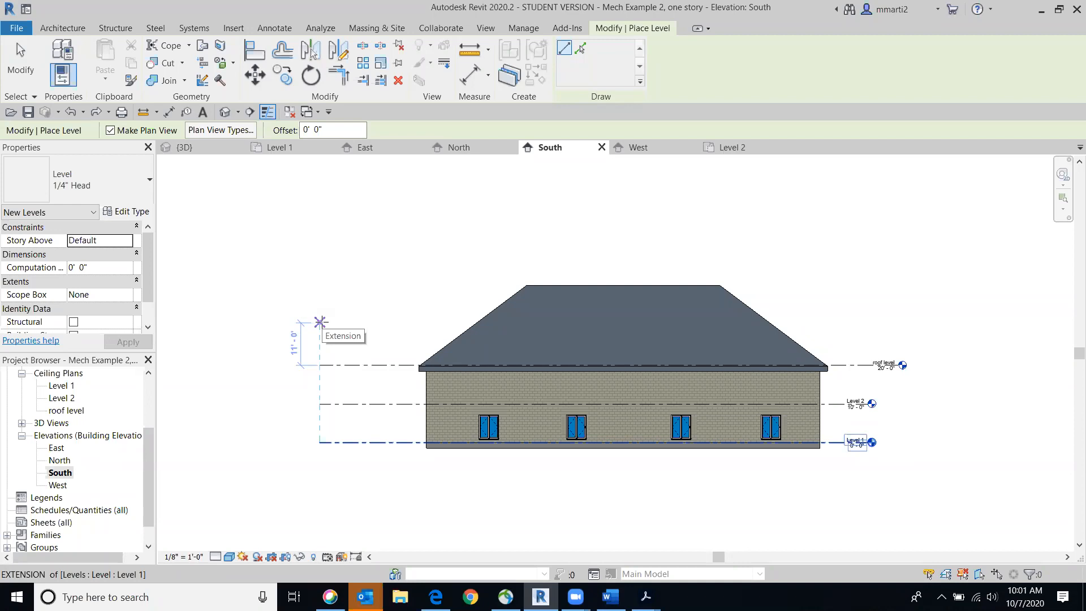
left_click(320, 322)
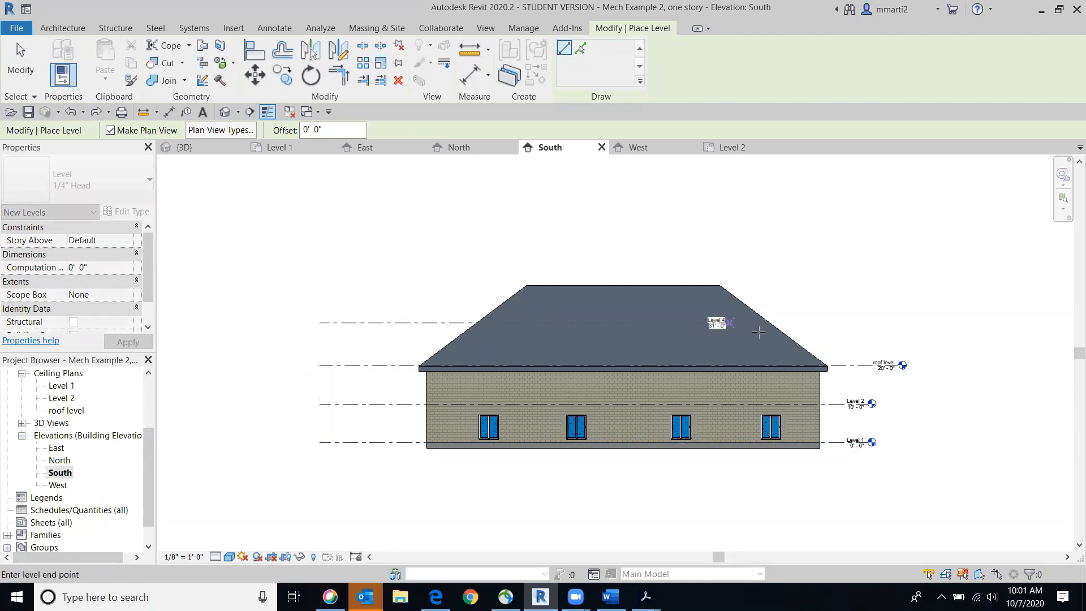
left_click(868, 323)
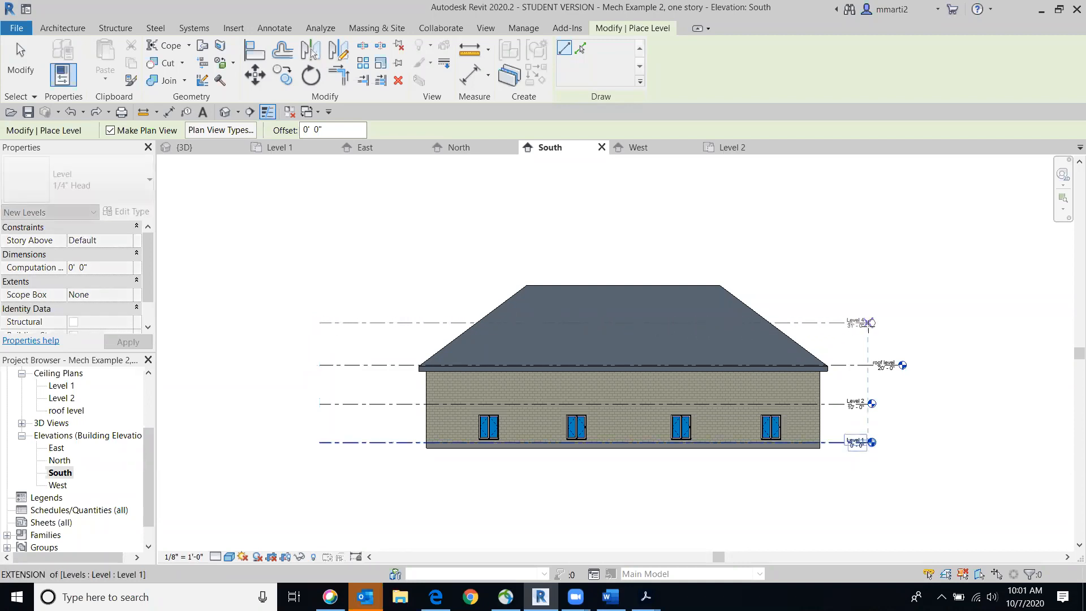
Finish the new level line at 31' on the South elevation and rename the 20' roof level and its corresponding views to Level 3
left_click(868, 323)
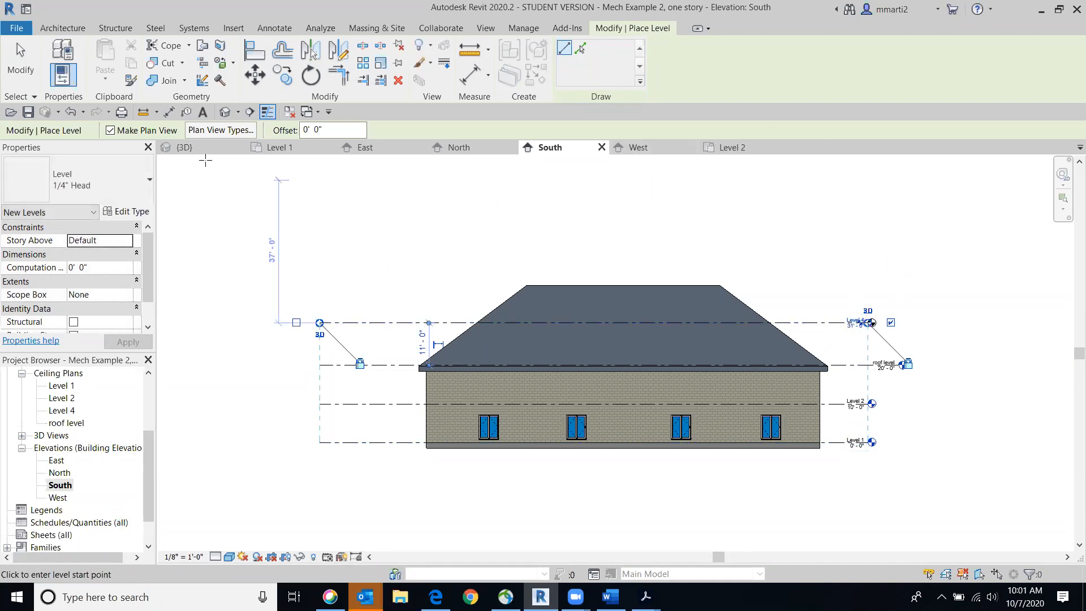
left_click(15, 75)
scroll(760, 360, "up", 5)
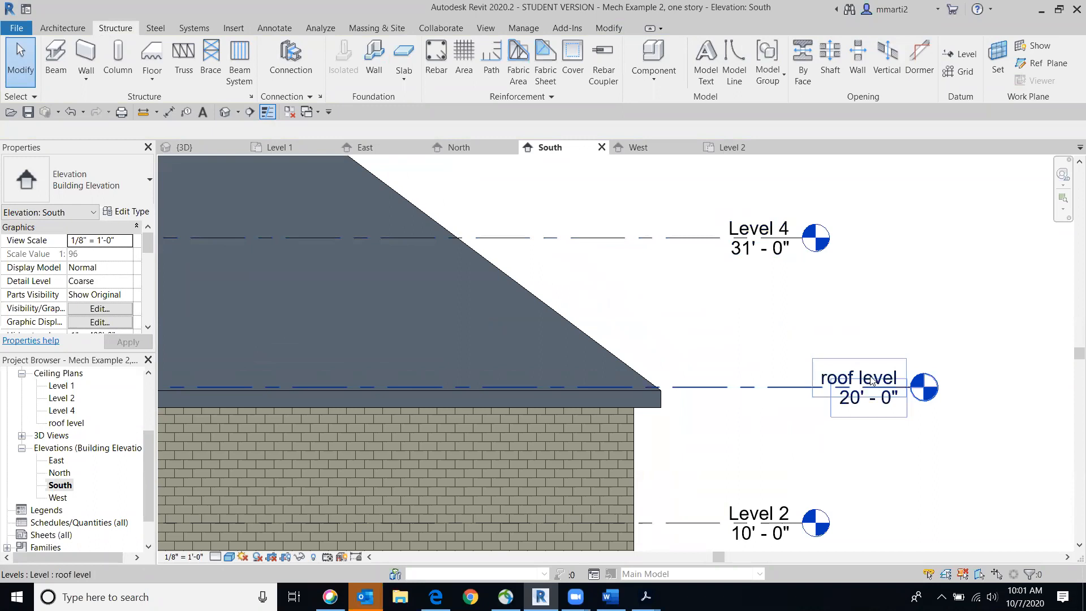
double_click(846, 379)
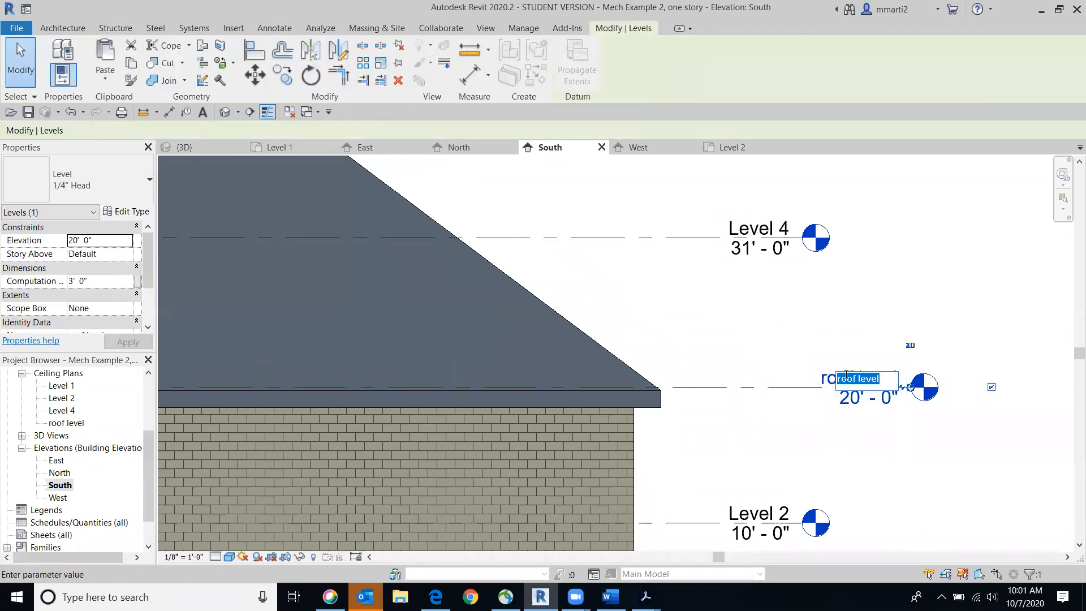
type("Lev")
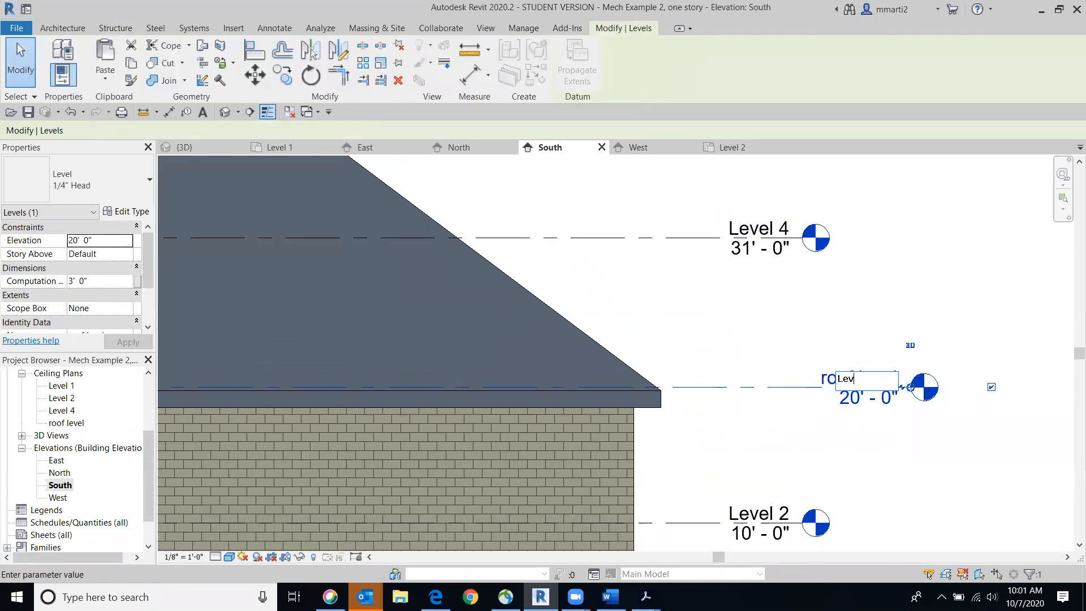
type("el 3")
key("Return")
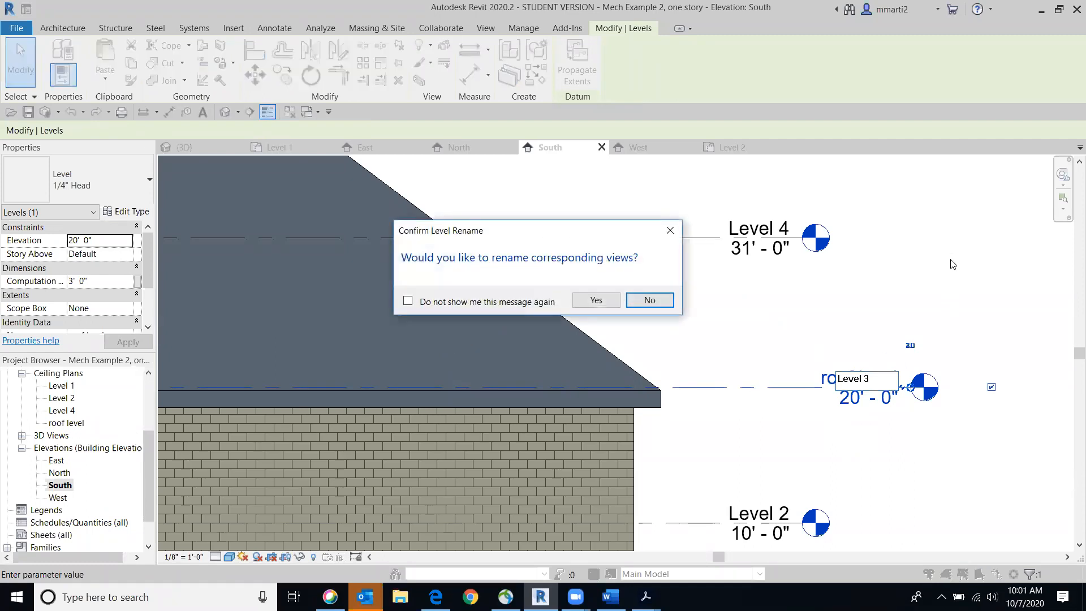
left_click(609, 303)
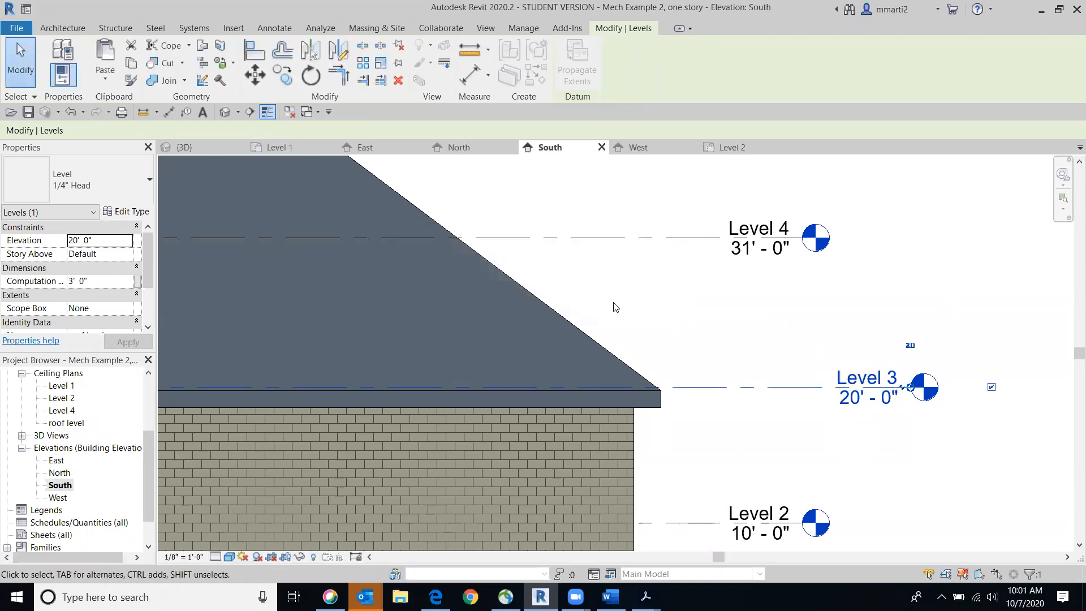
Rename the Level 4 line at 31' and its corresponding views to Roof Level
left_click(750, 228)
left_click(749, 227)
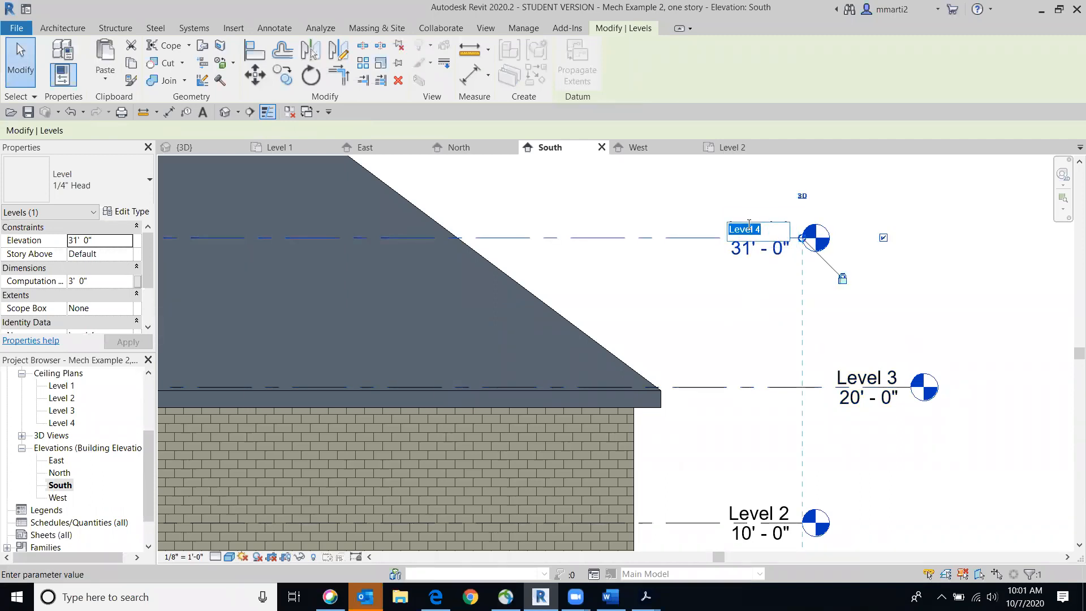
type("Level")
key("BackSpace")
key("BackSpace")
key("BackSpace")
key("BackSpace")
key("BackSpace")
type("Roof Level")
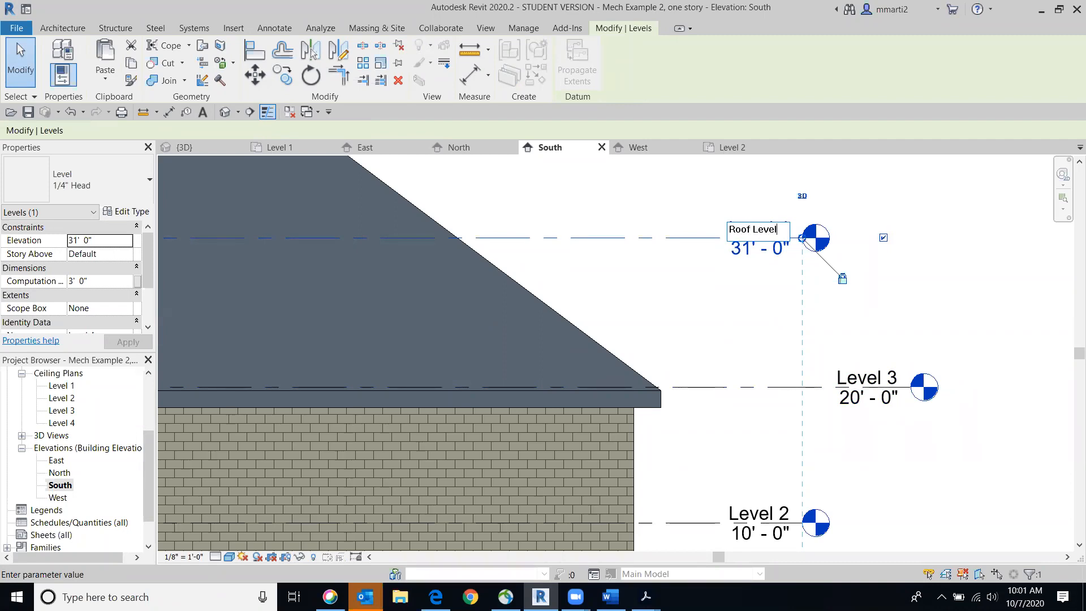
key("Return")
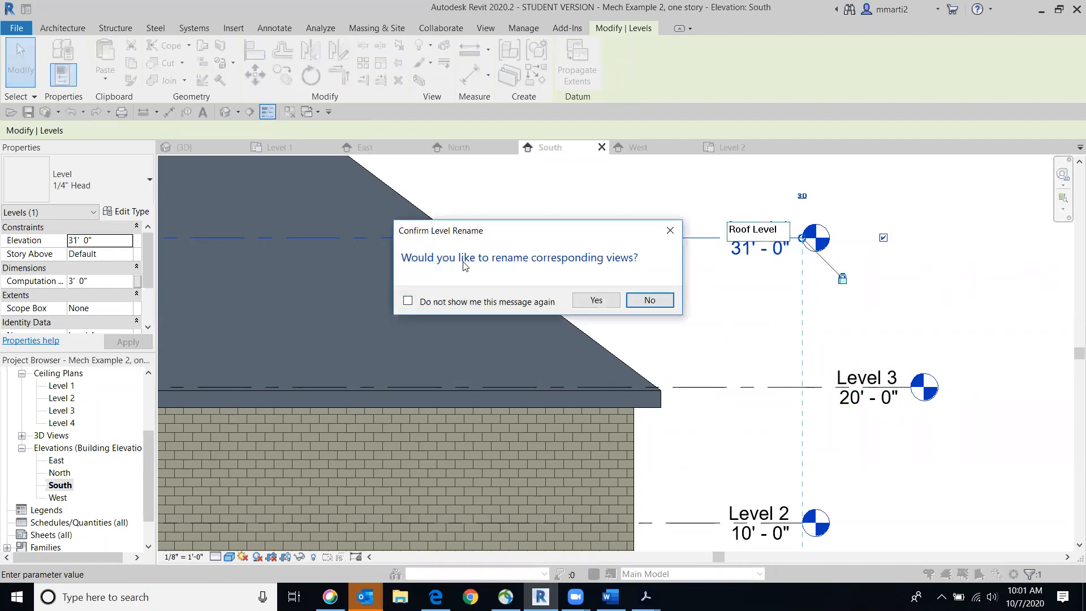
left_click(596, 300)
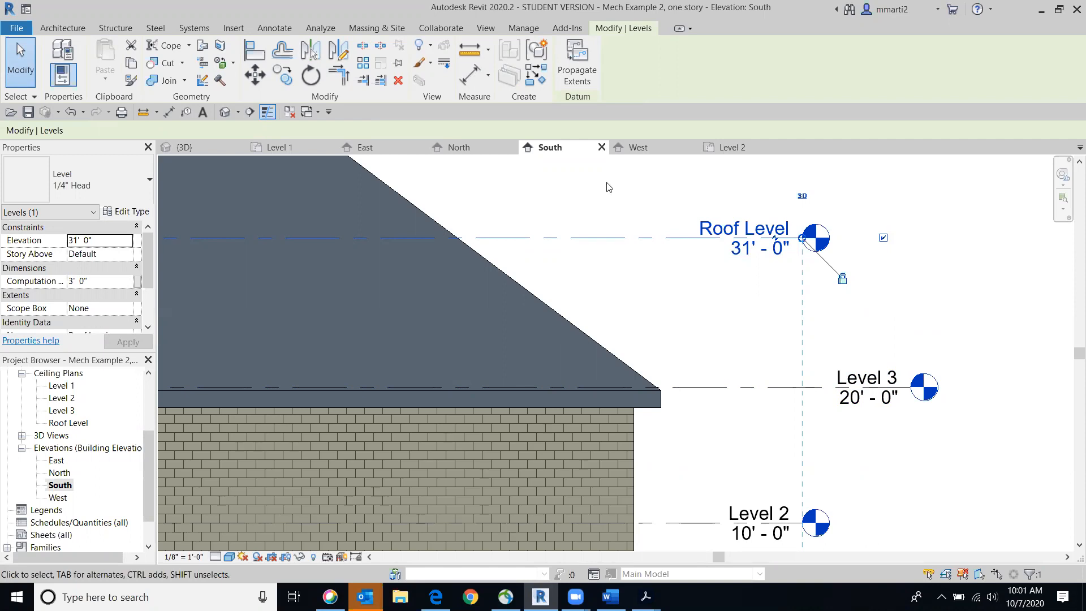
Change the hip roof's base level to Roof Level in the South elevation
middle_click_drag(908, 450, 912, 337)
scroll(911, 337, "down", 1)
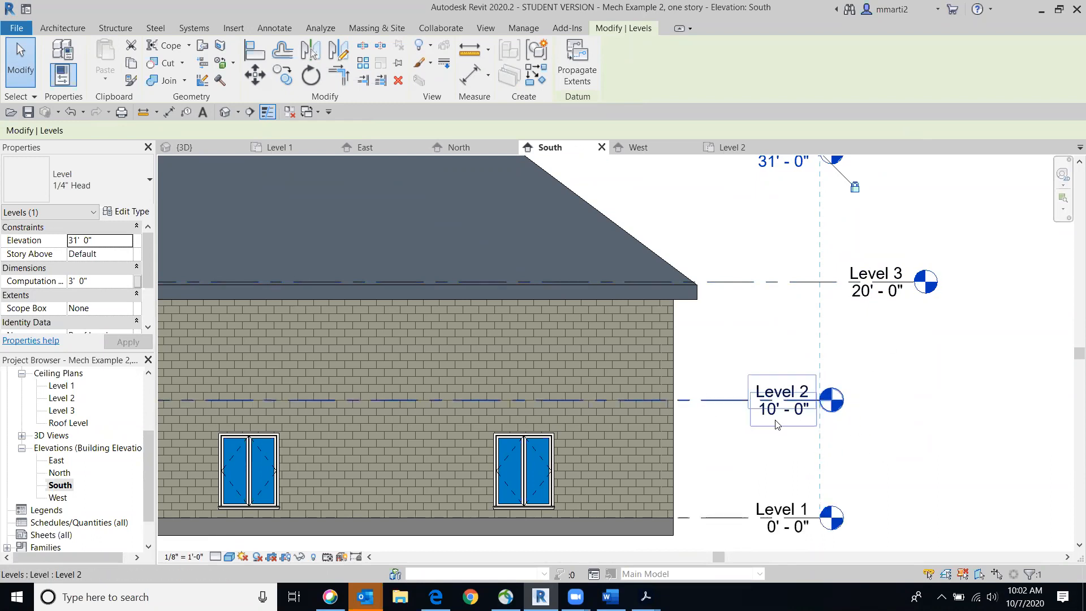
middle_click_drag(923, 384, 927, 437)
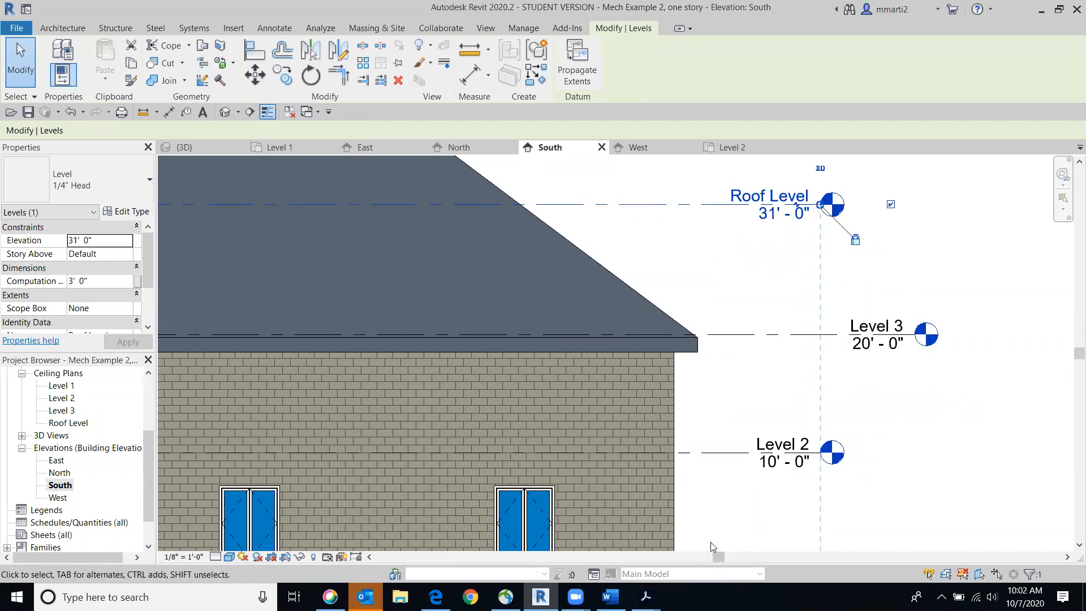
scroll(715, 427, "down", 3)
middle_click_drag(820, 411, 859, 401)
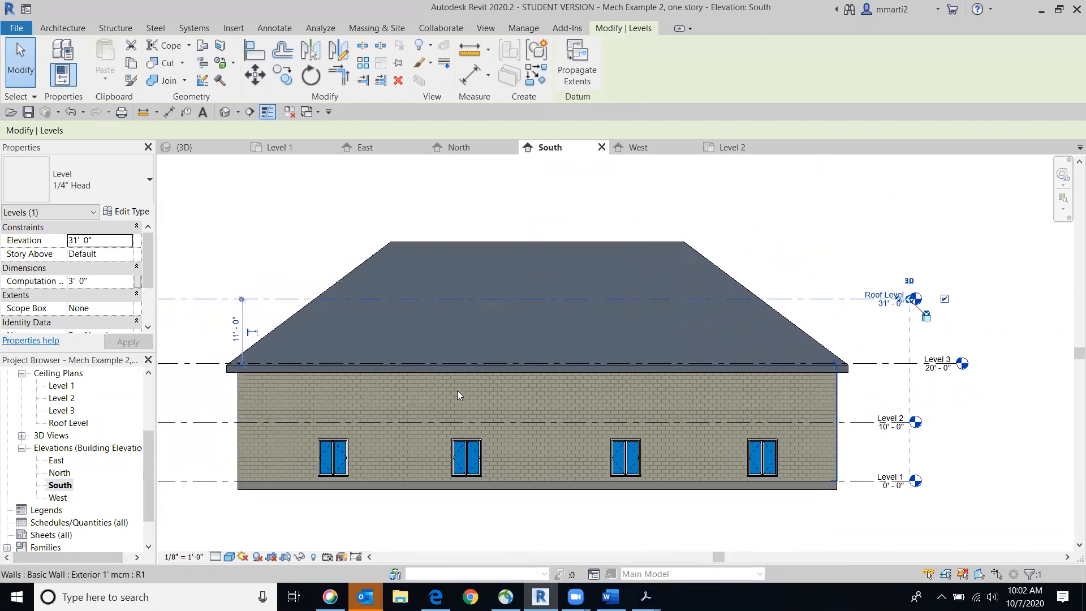
left_click(452, 244)
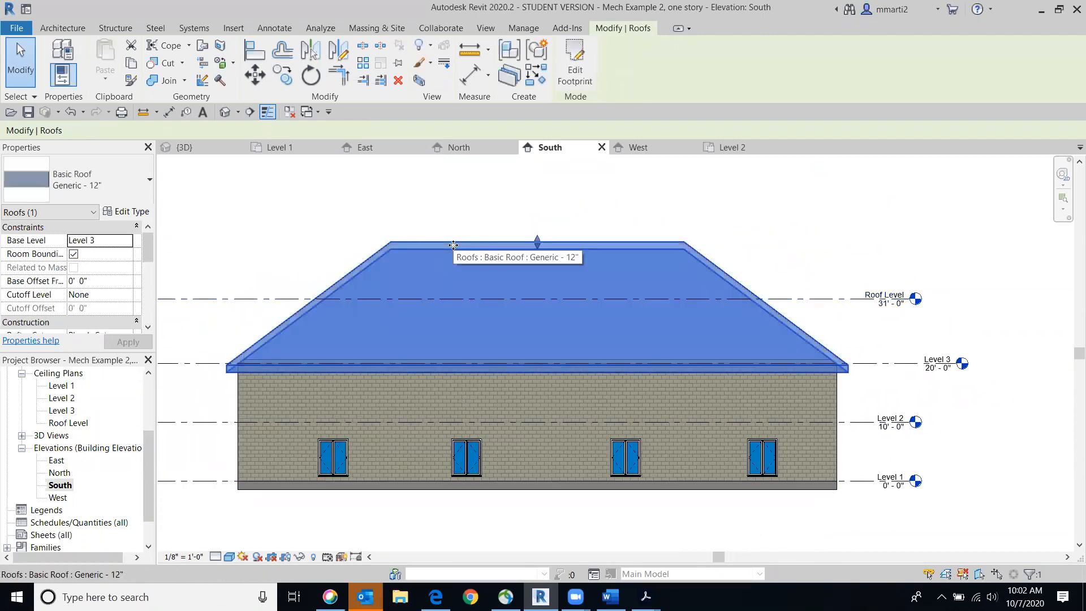
left_click(128, 241)
left_click(93, 289)
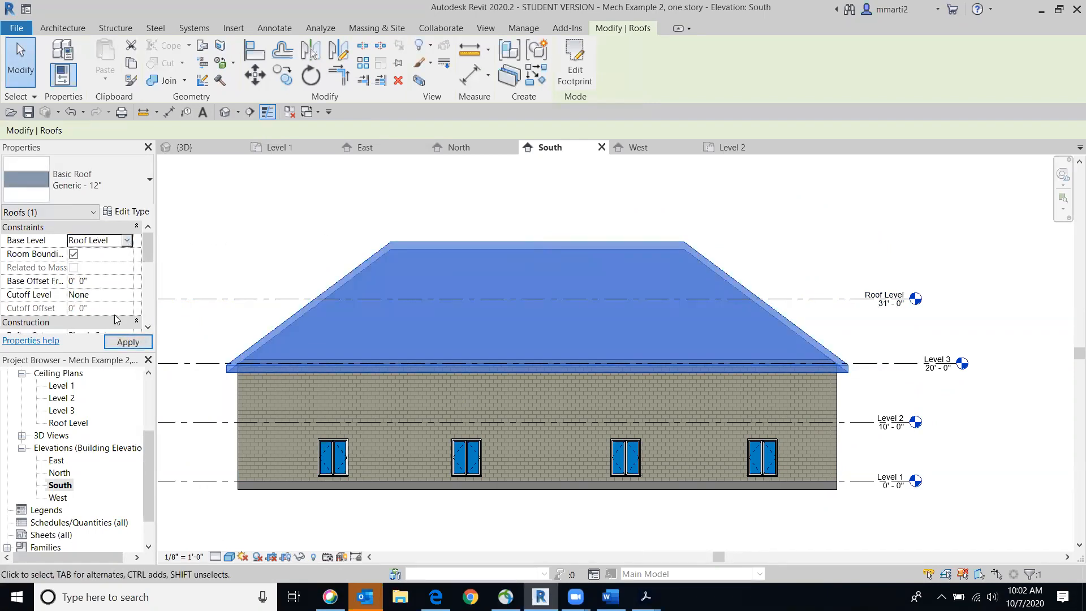
left_click(128, 342)
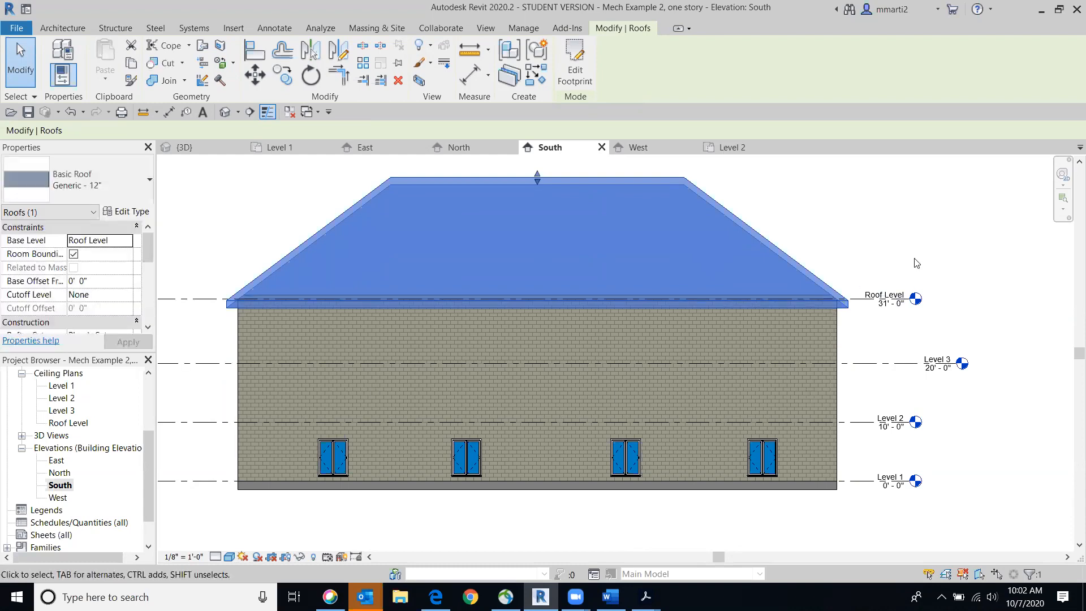
left_click(916, 263)
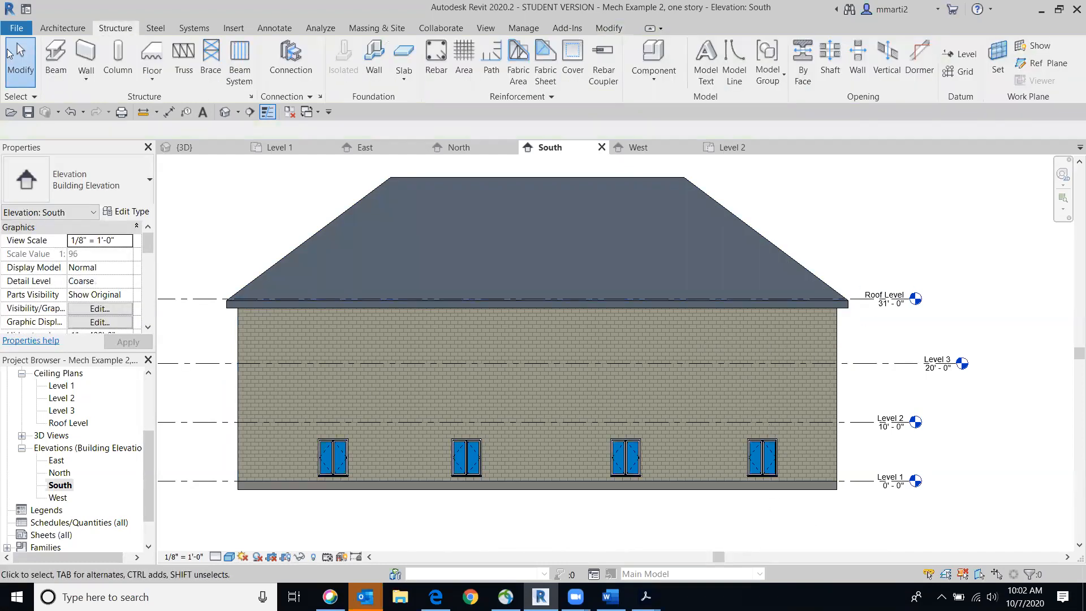
Open the Level 3 ceiling plan and examine its roof outline and underlay properties
double_click(59, 411)
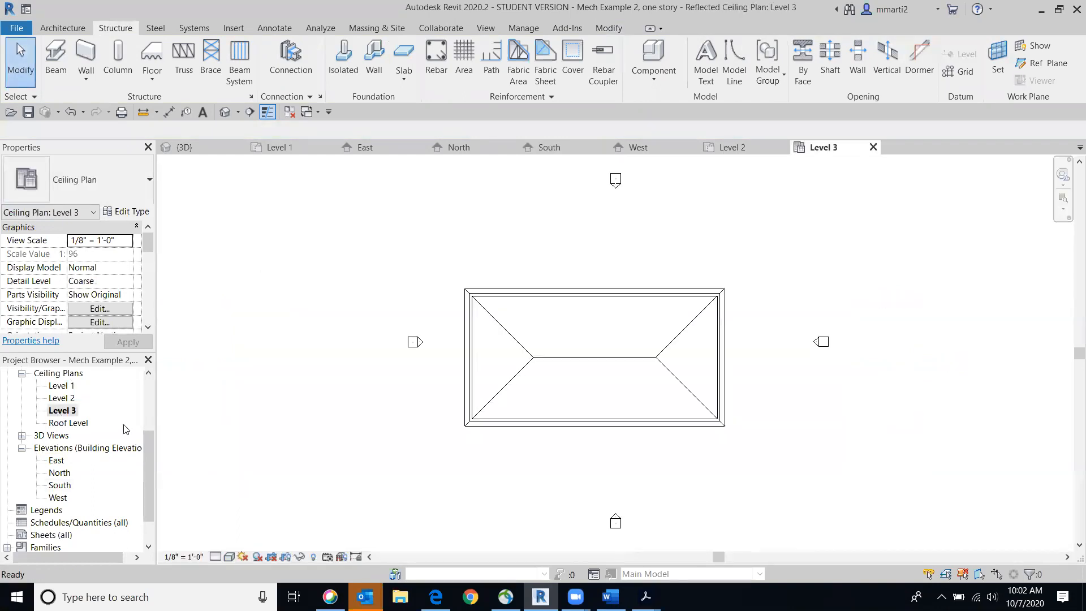
scroll(509, 362, "up", 5)
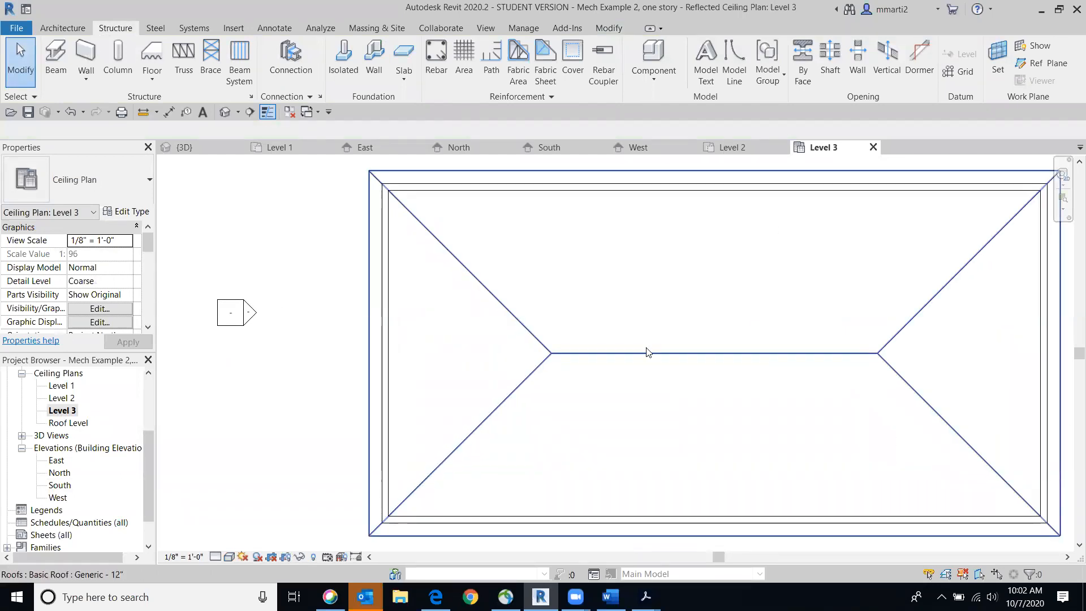
scroll(848, 303, "down", 2)
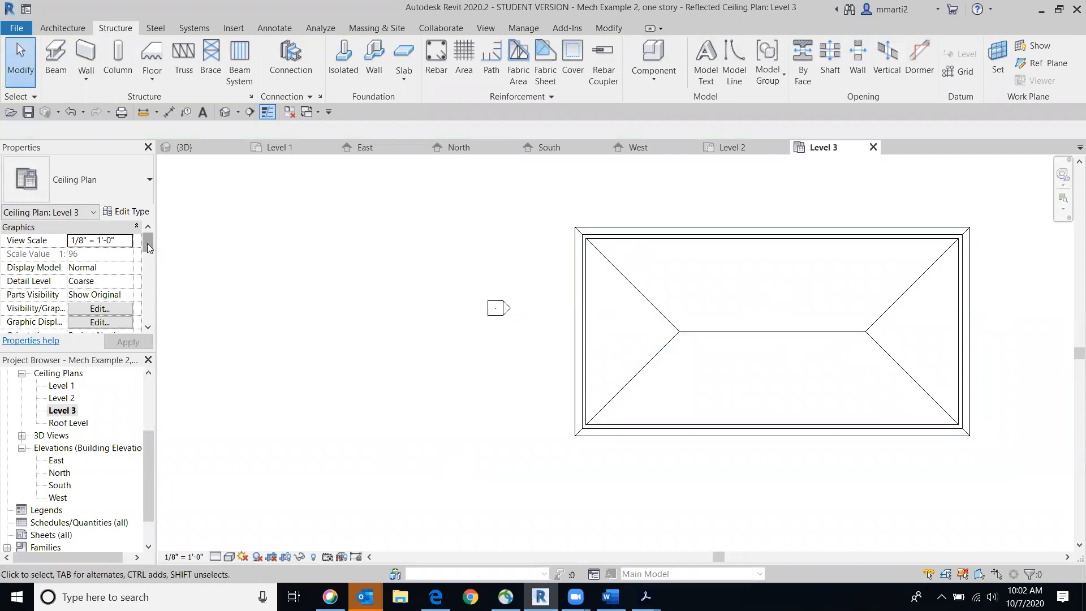
left_click_drag(147, 243, 149, 273)
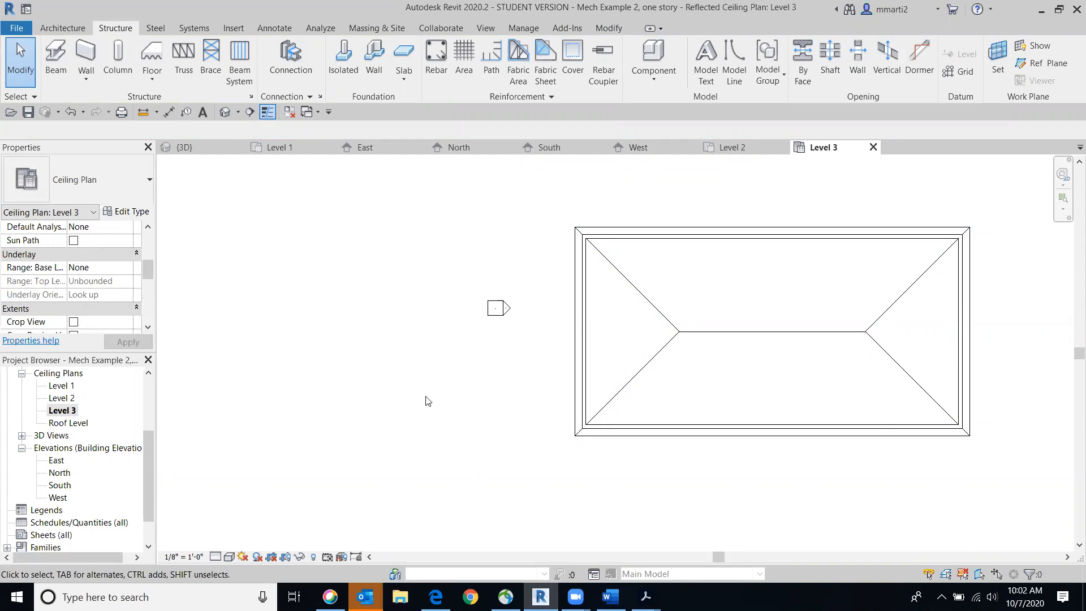
scroll(640, 264, "up", 2)
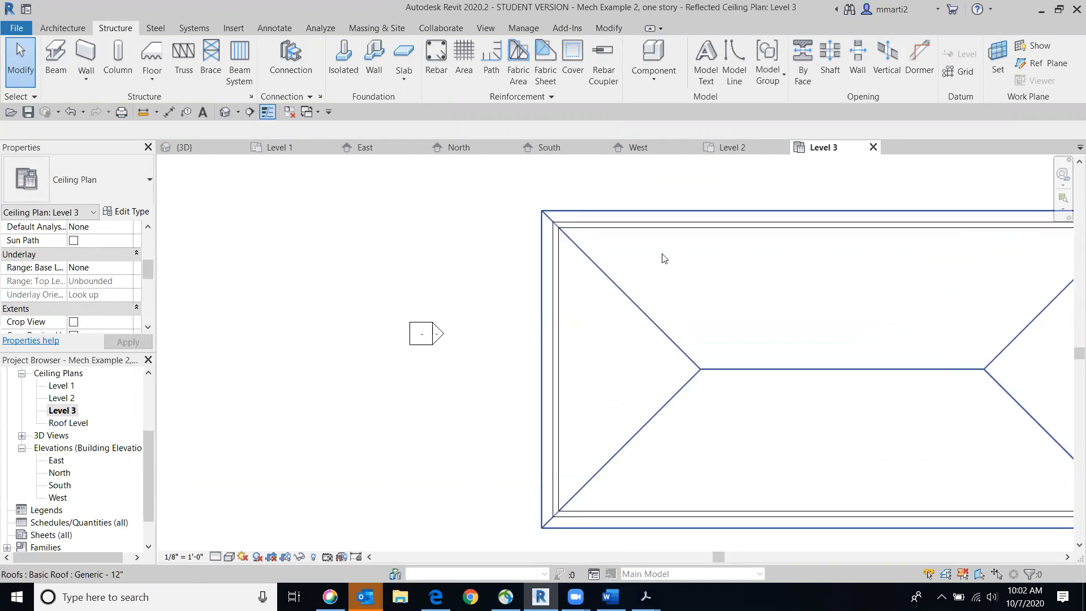
Create a Wood Joist 10" - Ceramic Tile floor on Level 3 bounded by the four exterior walls, joining and cutting the overlapping wall geometry
left_click(66, 30)
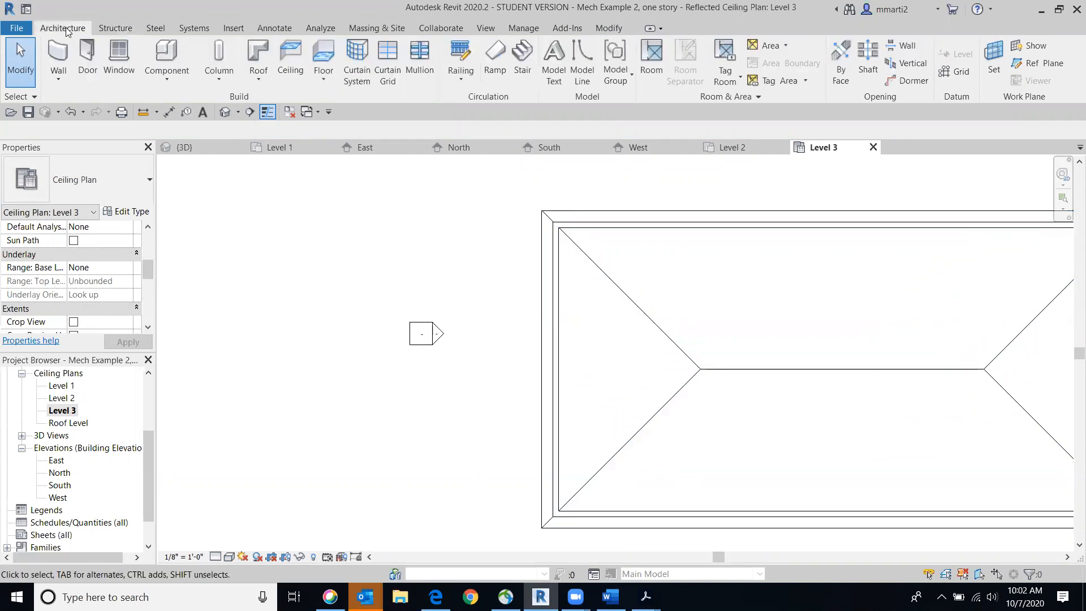
left_click(324, 59)
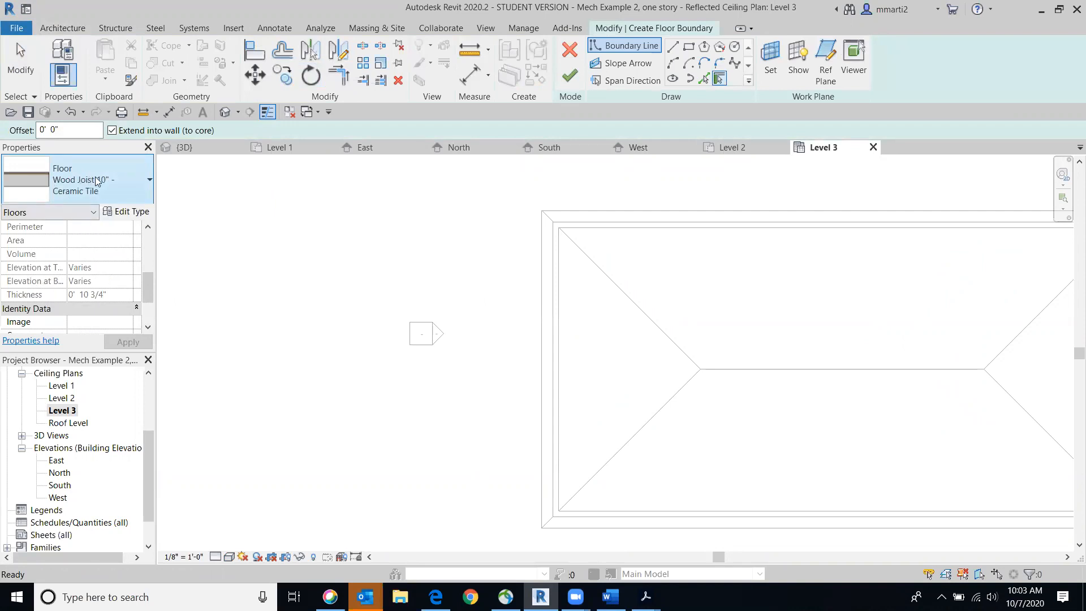
mouse_move(618, 247)
middle_mouse_down()
mouse_move(373, 265)
mouse_move(336, 220)
middle_mouse_up()
scroll(336, 220, "down", 1)
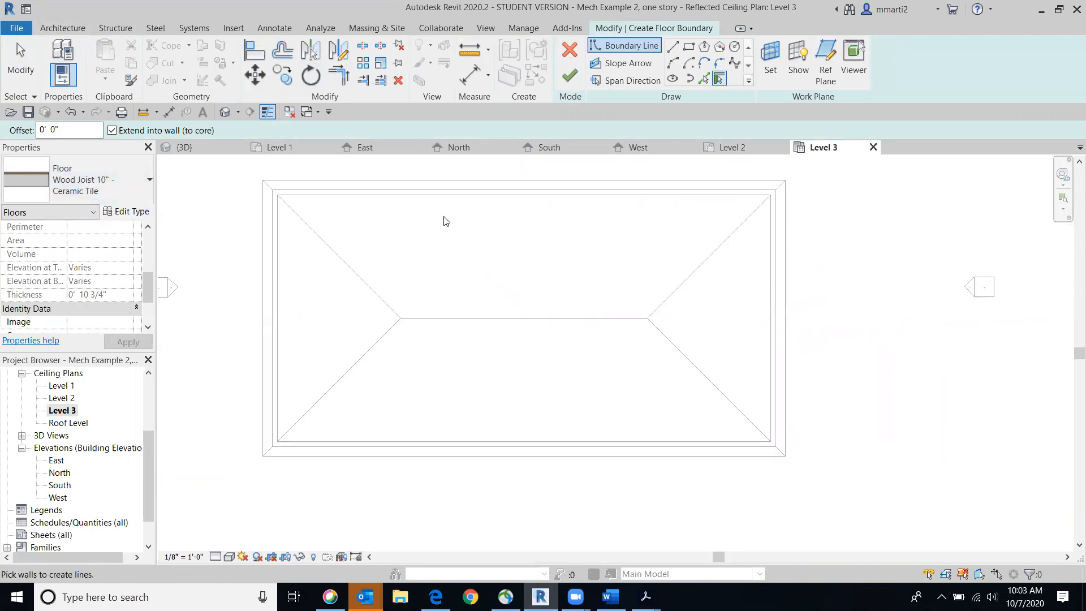
left_click(465, 197)
left_click(283, 252)
left_click(568, 437)
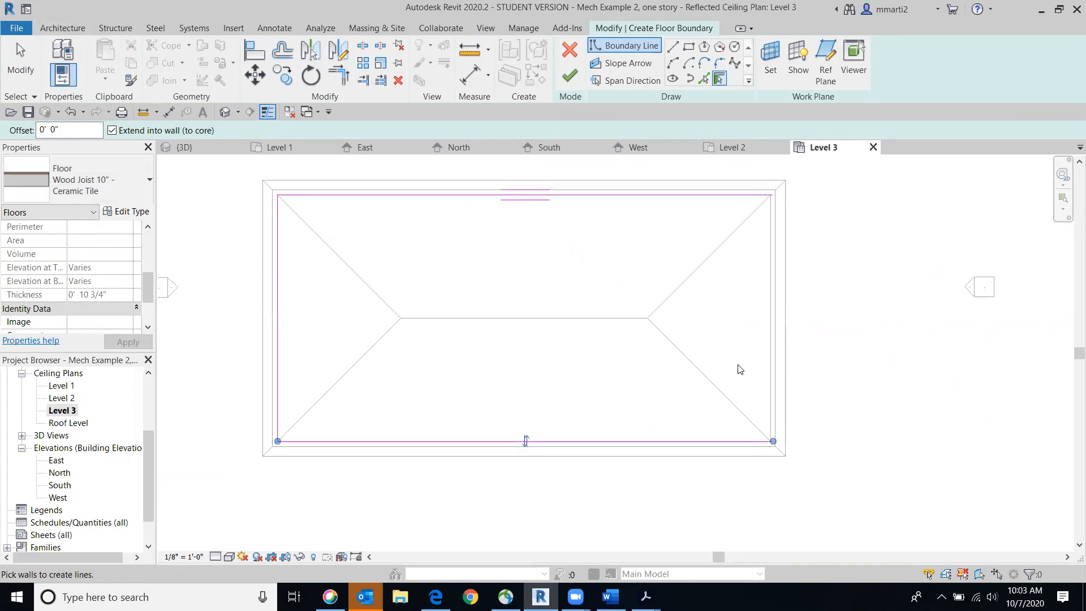
left_click(771, 378)
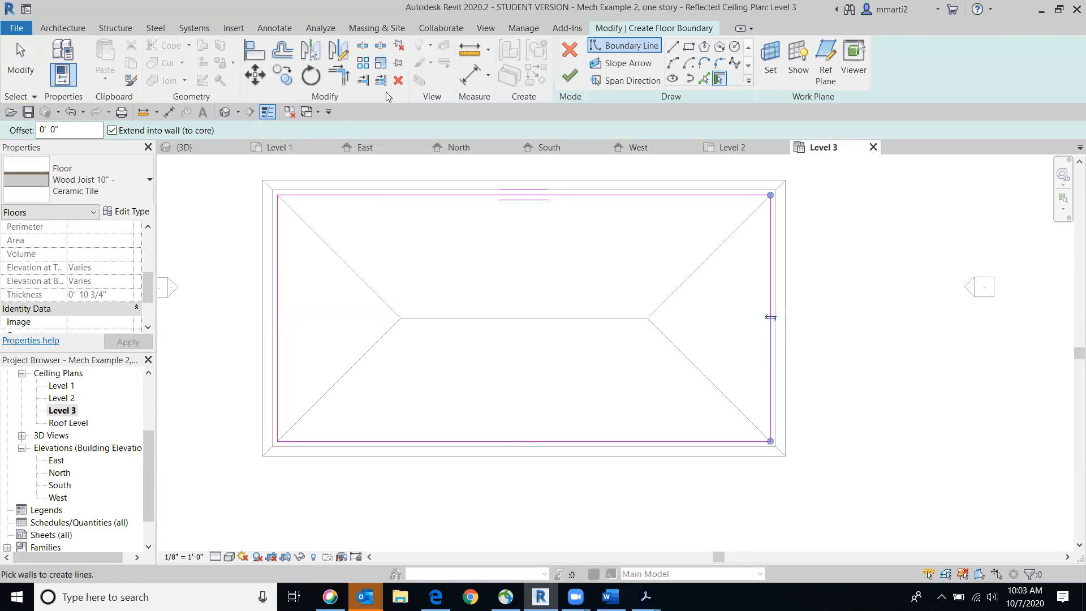
left_click(568, 76)
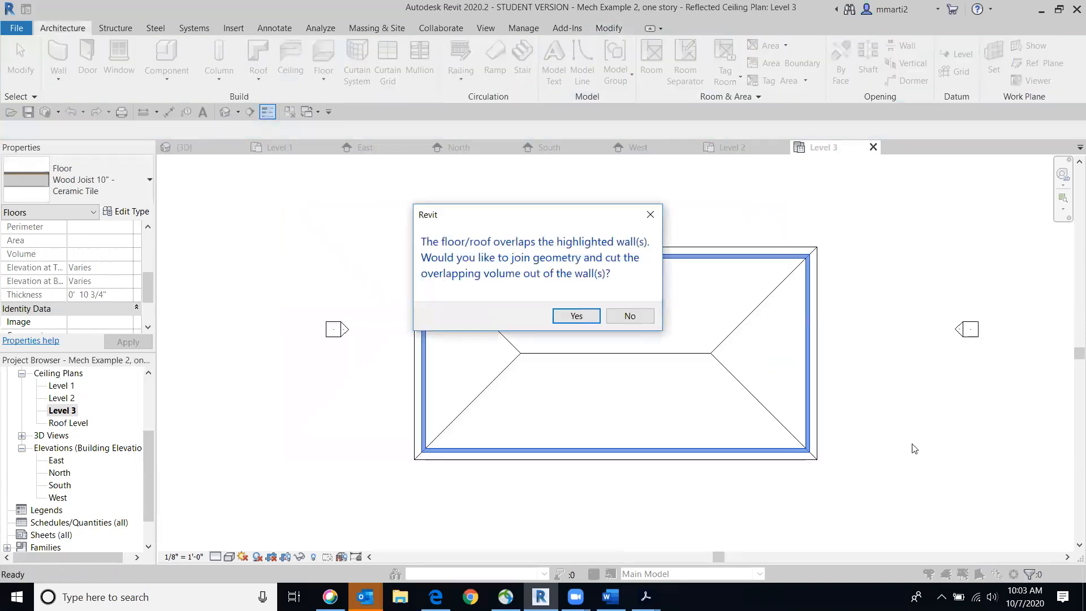
left_click(577, 316)
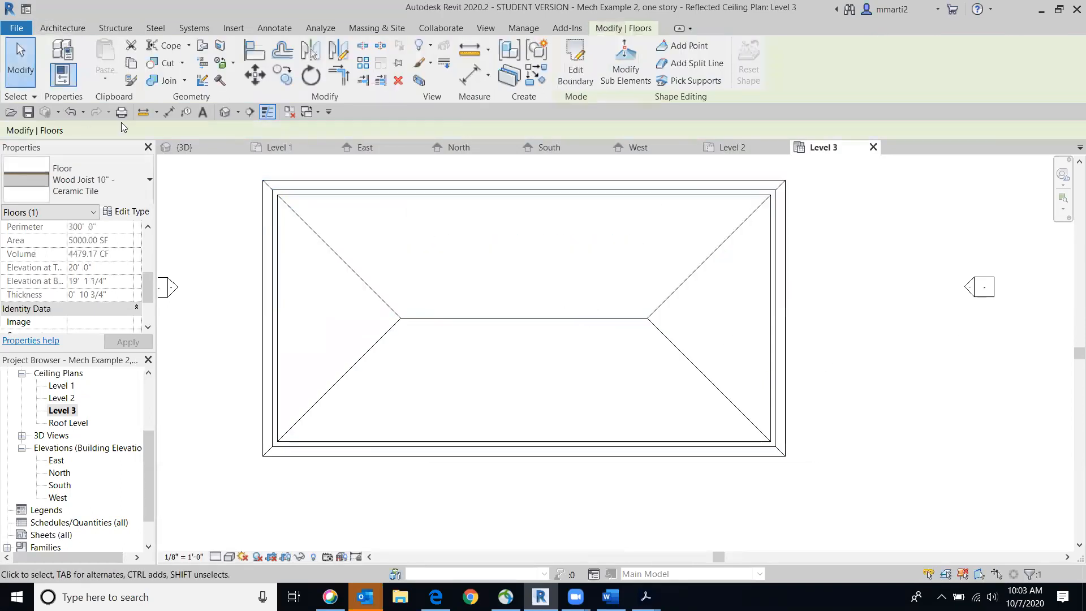
Inspect the Level 3 floor in the 3D view from an angled front viewpoint, and view the Level 2 and Level 1 ceiling plans
left_click(224, 112)
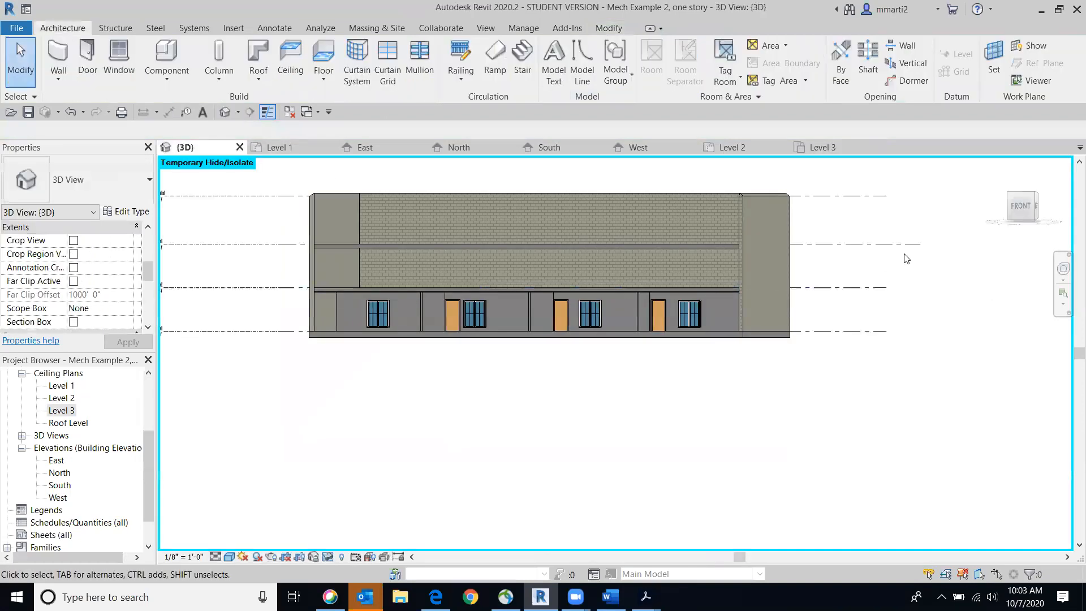
left_click(1021, 205)
left_click_drag(1038, 198, 892, 291)
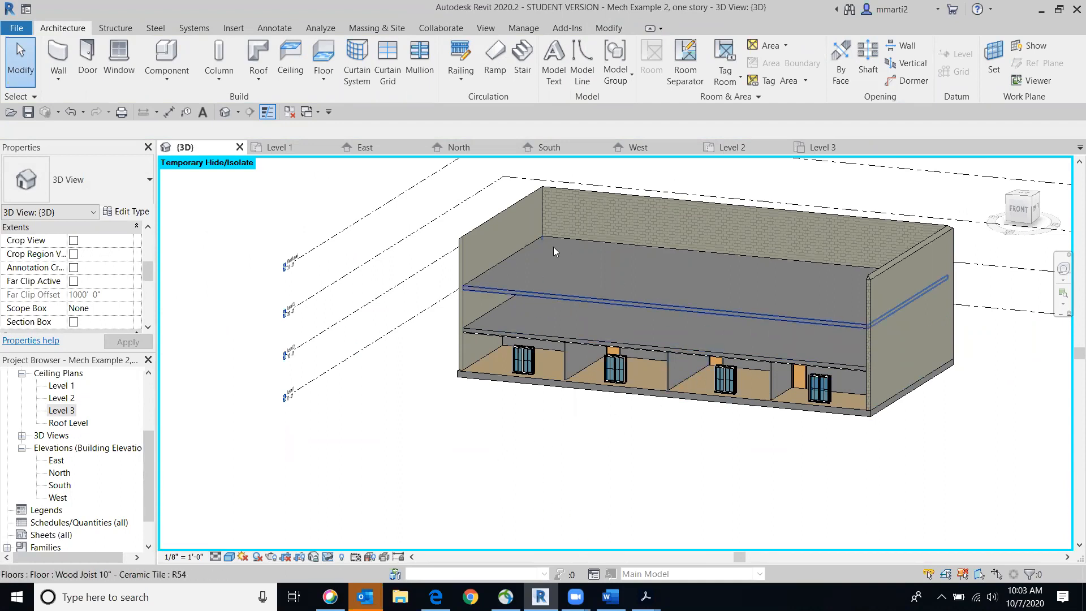
double_click(62, 398)
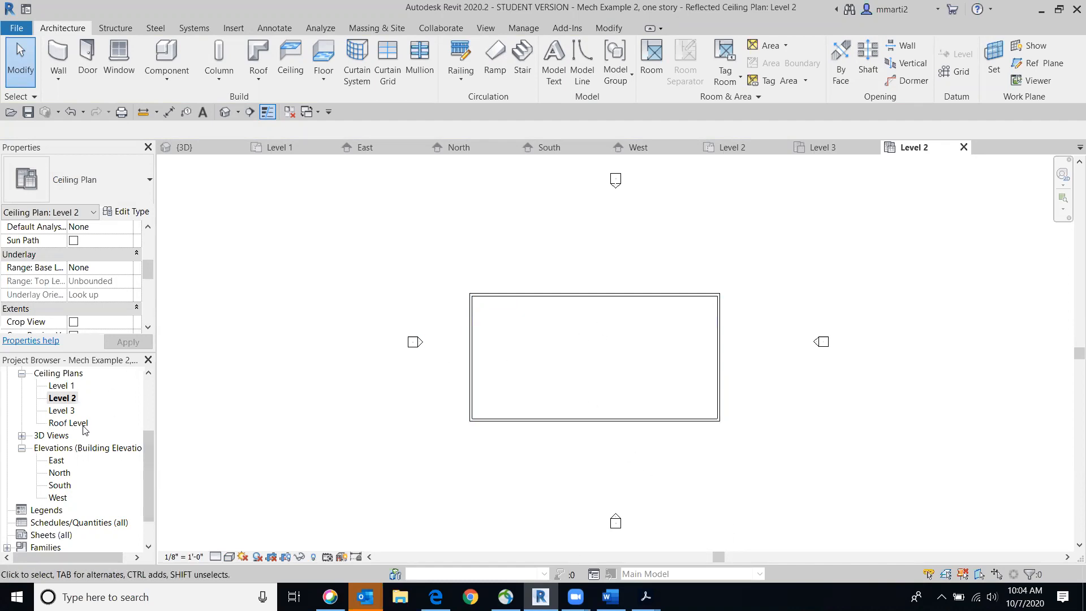
double_click(62, 386)
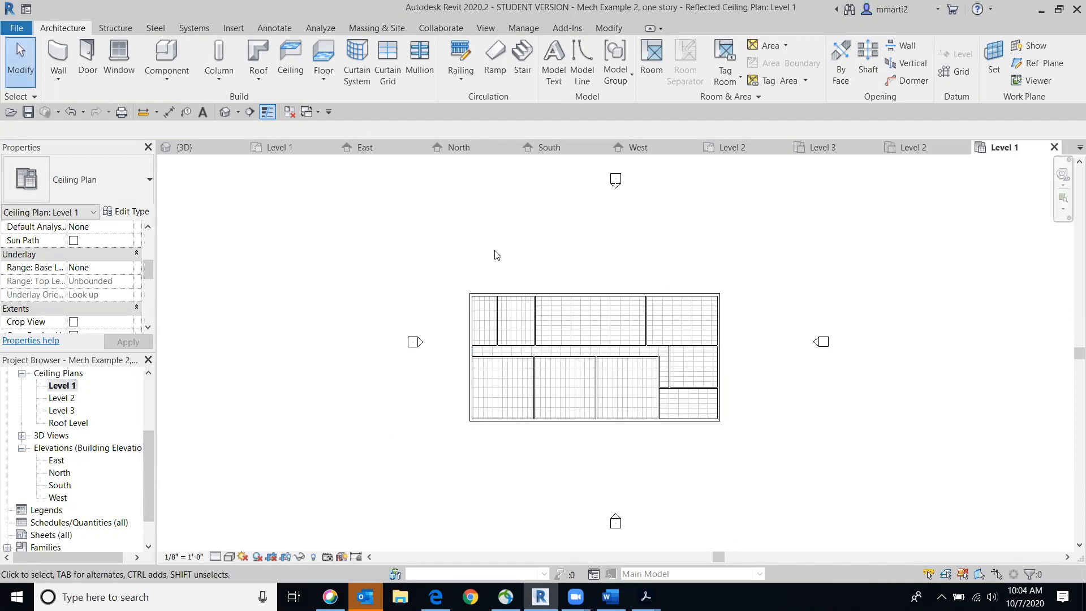
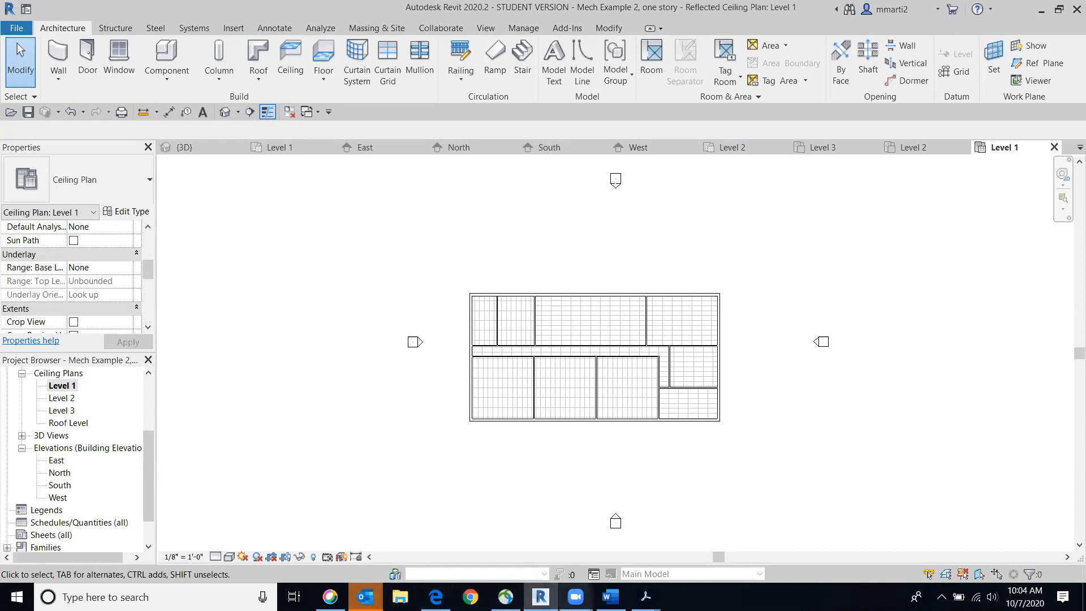
Open the Level 2 ceiling plan, and switch to Acrobat to read the initial request in Schematic design phase.pdf at an enlarged size
mouse_move(611, 596)
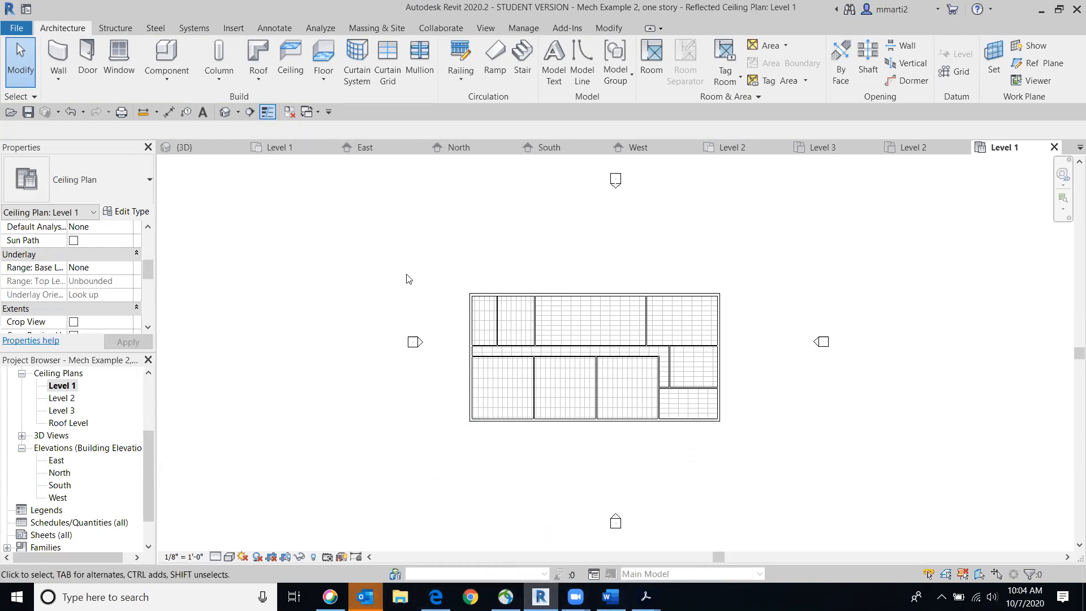
double_click(60, 399)
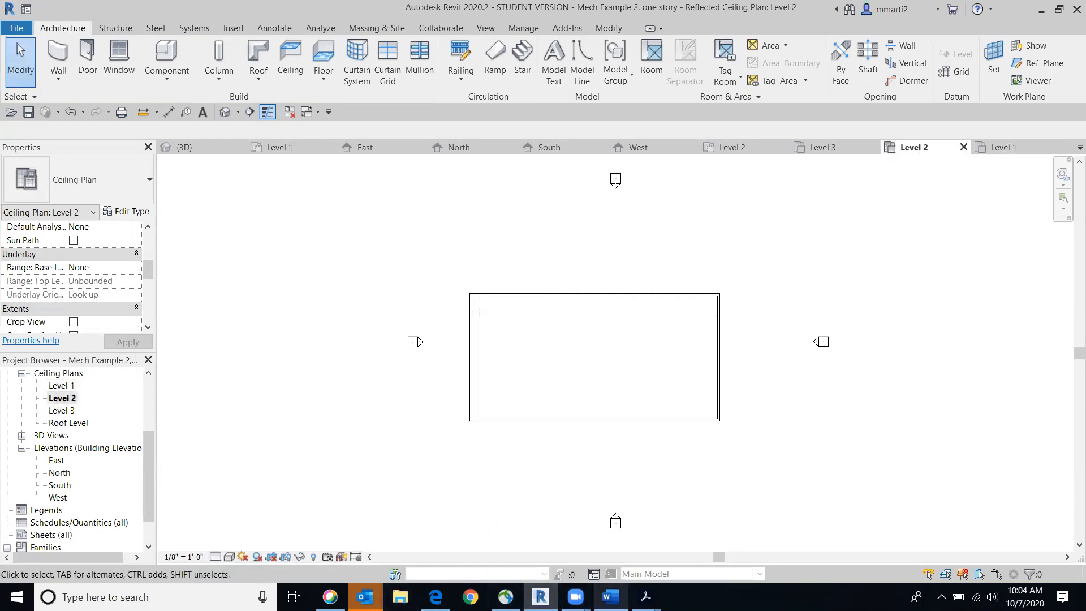
mouse_move(646, 596)
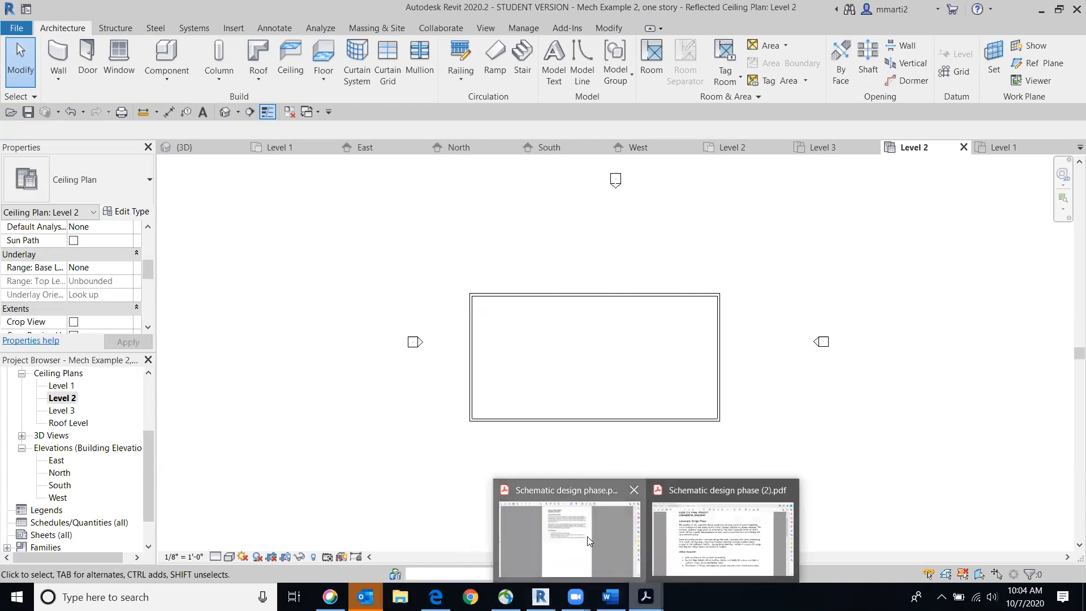
left_click(590, 539)
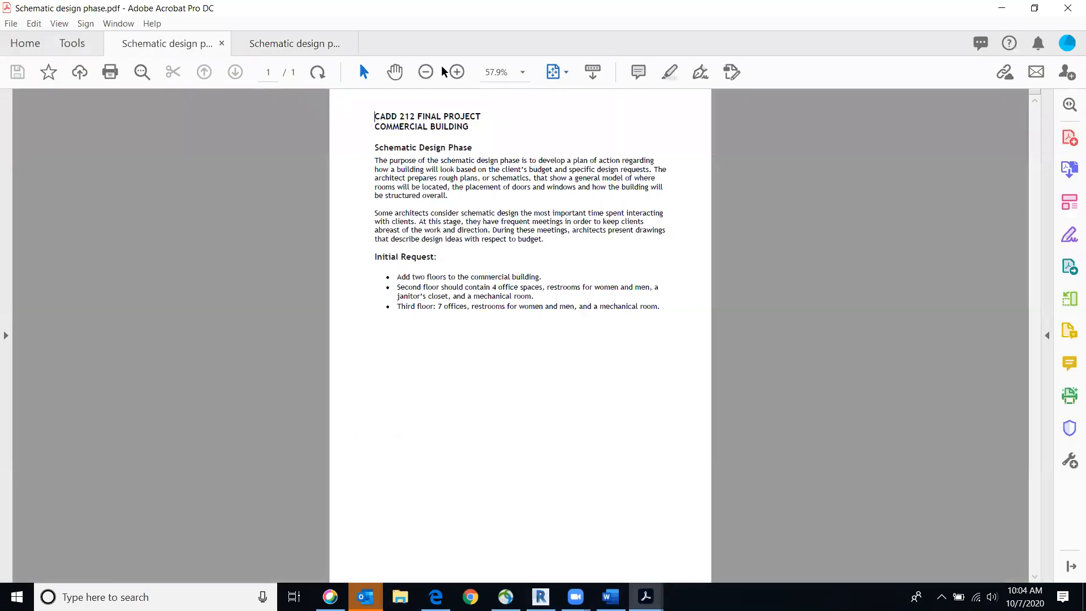
left_click(456, 70)
left_click(456, 70)
left_click(456, 70)
left_click(456, 70)
scroll(580, 210, "down", 1)
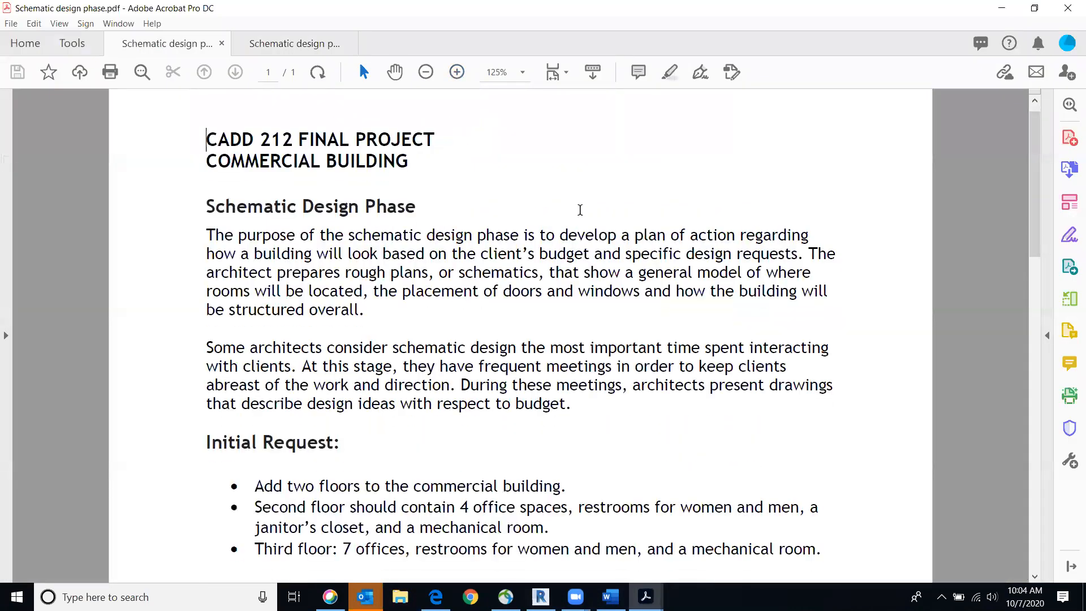
scroll(580, 209, "down", 1)
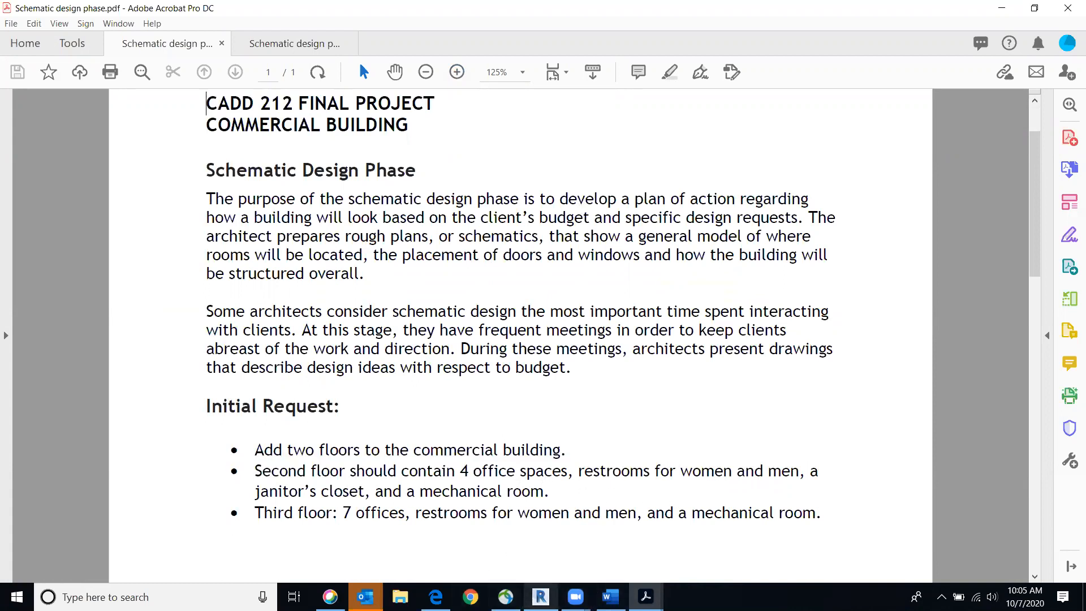
Switch back to Revit and set the Level 2 floor plan's underlay base level to Level 1
left_click(540, 597)
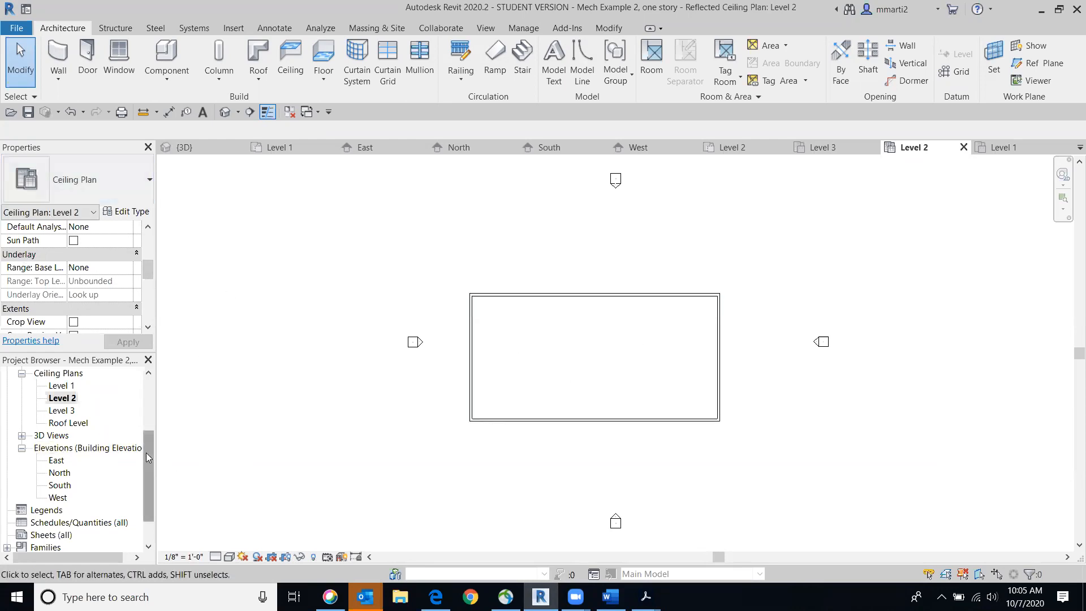
left_click_drag(148, 461, 138, 392)
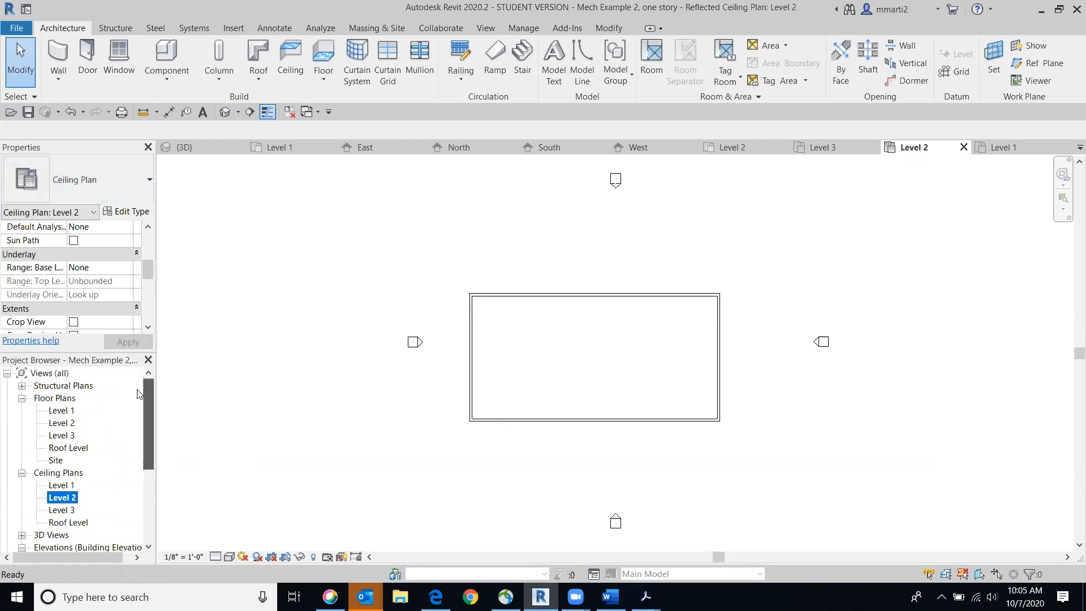
double_click(59, 423)
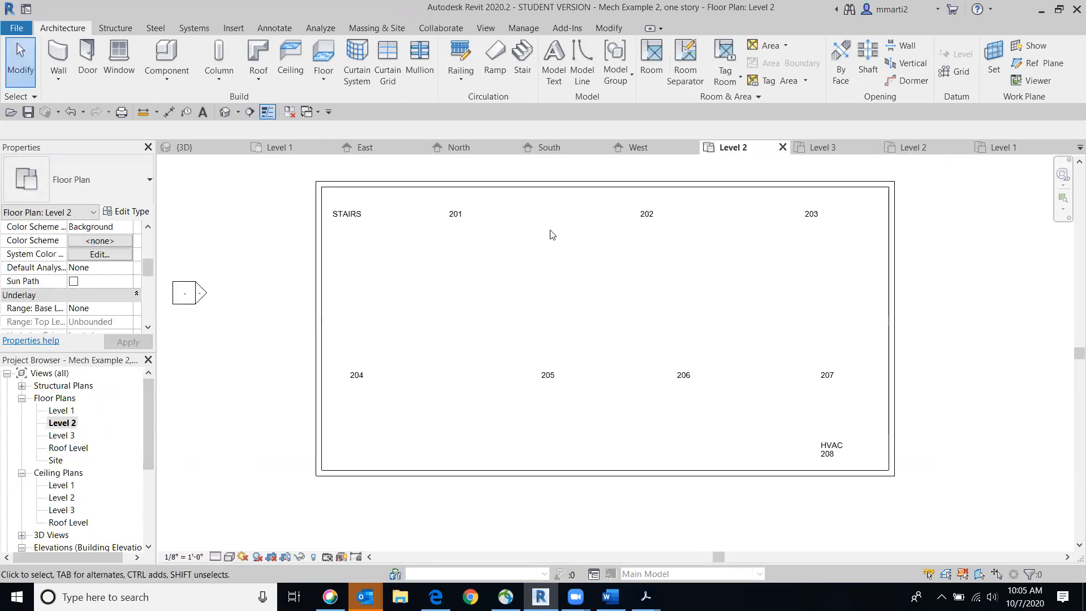
scroll(493, 281, "up", 1)
scroll(160, 309, "down", 1)
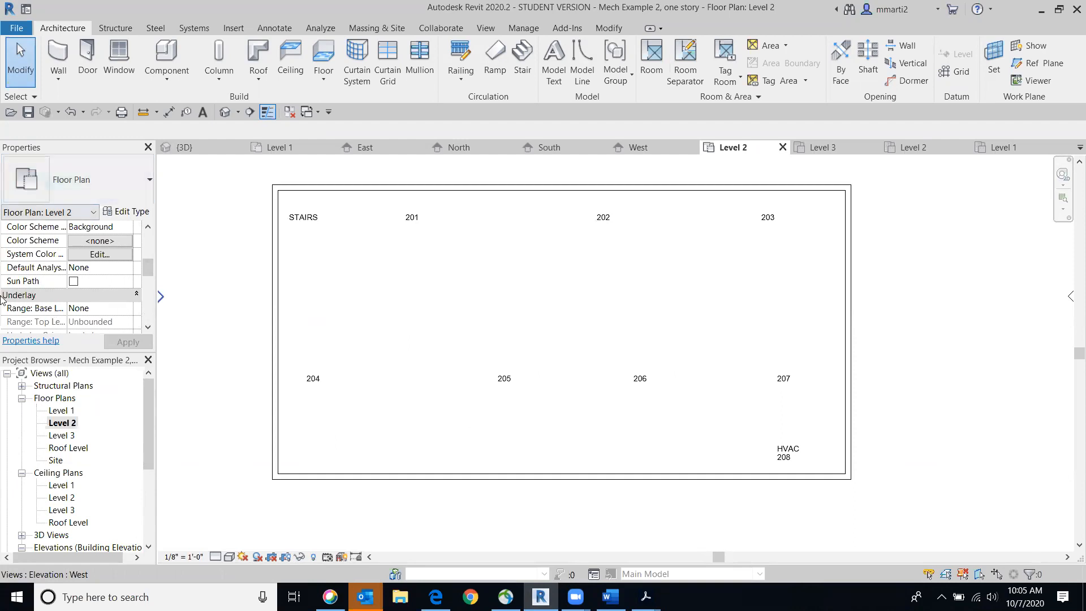
left_click(125, 312)
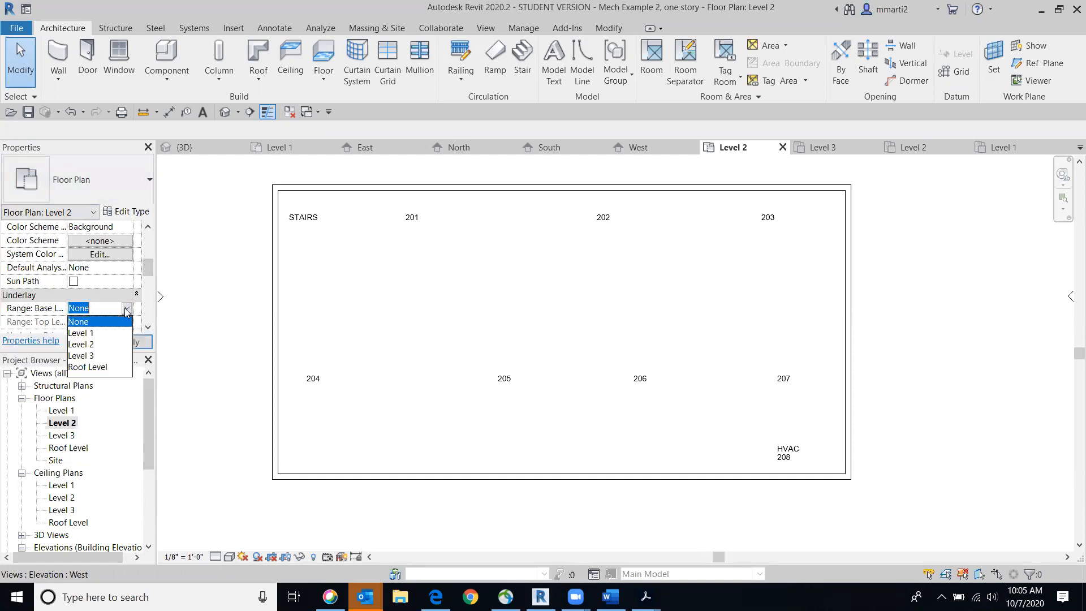
left_click(102, 335)
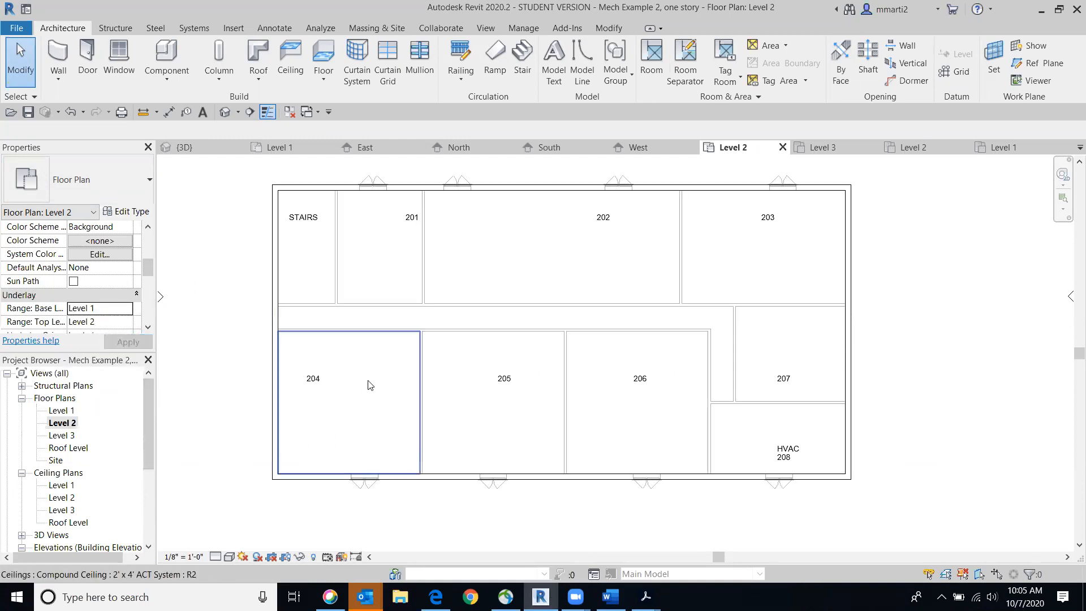
Draw two chained Generic - 5" walls enclosing the STAIRS area, tracing the Level 1 walls, about 20' 8 1/2" and 10' 8 1/2" long
middle_click_drag(436, 380, 451, 380)
middle_click_drag(533, 303, 594, 305)
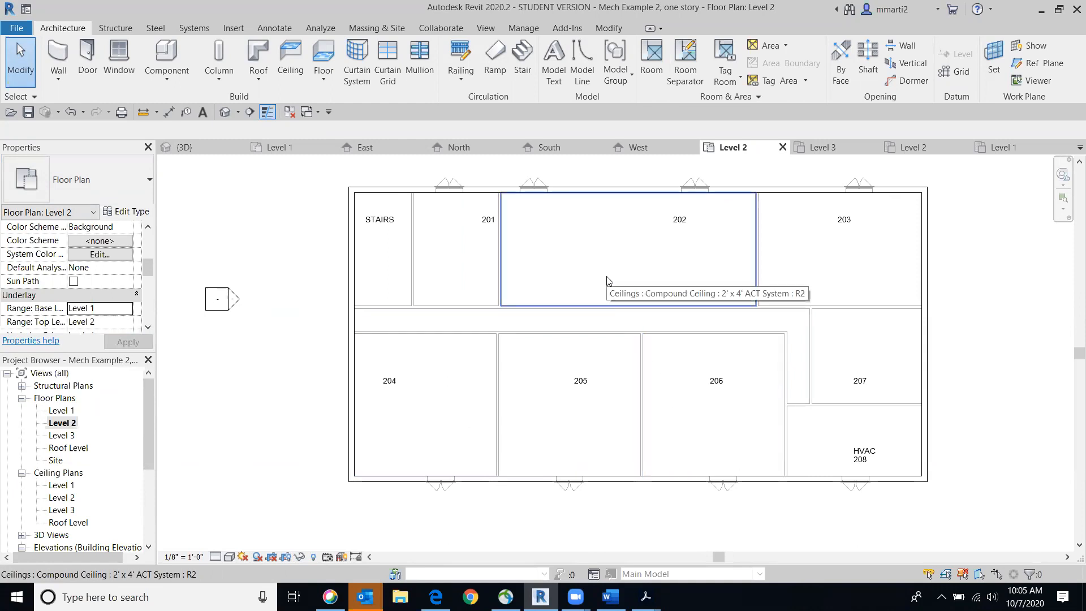
left_click(62, 54)
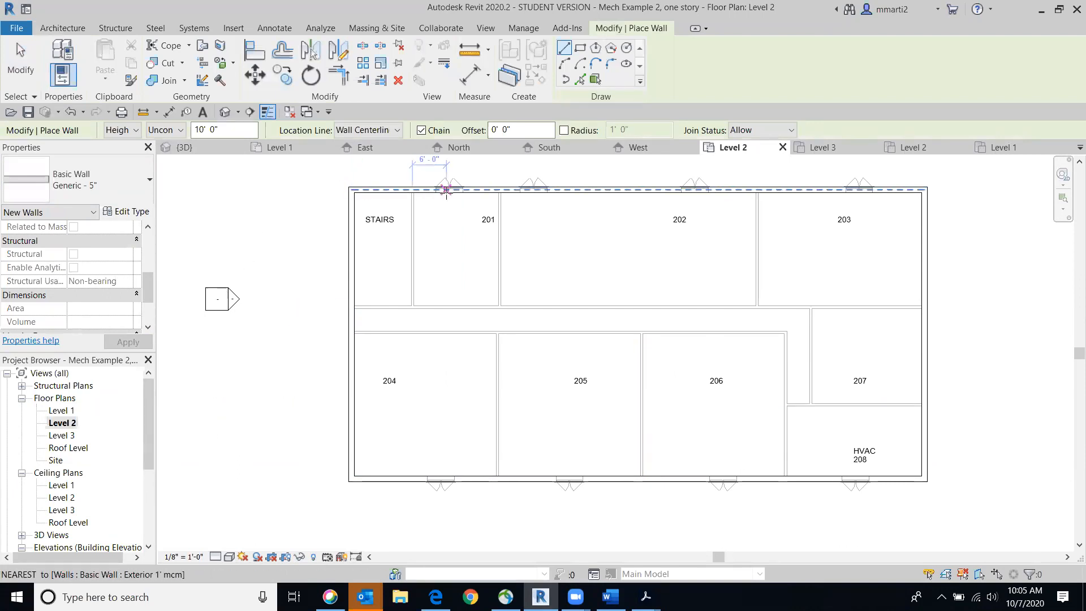
scroll(356, 190, "up", 2)
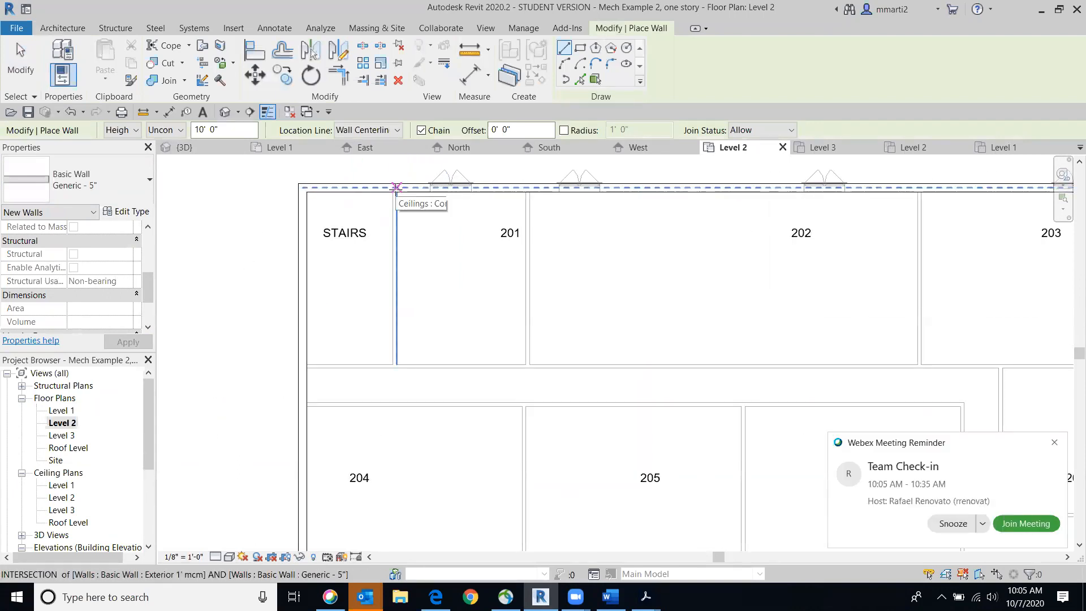
left_click(393, 186)
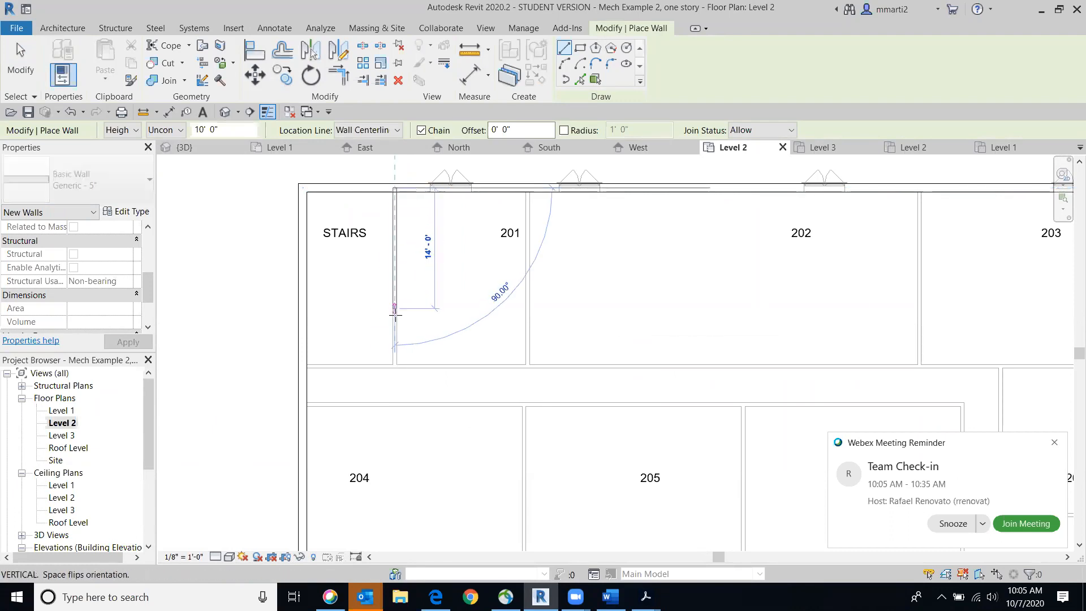
left_click(394, 366)
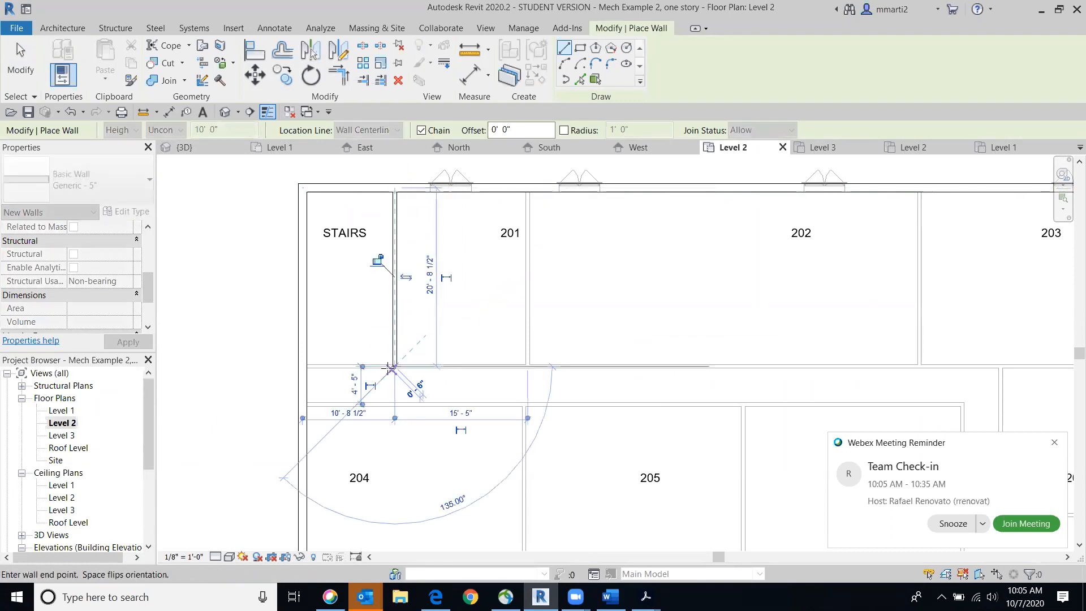
left_click(301, 368)
key("Escape")
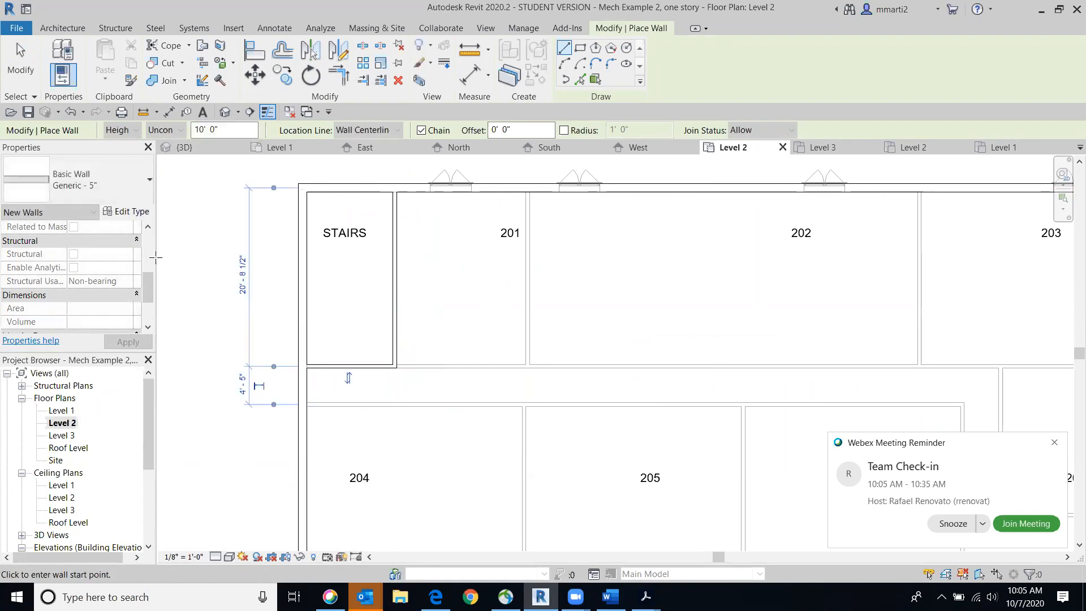
left_click(20, 73)
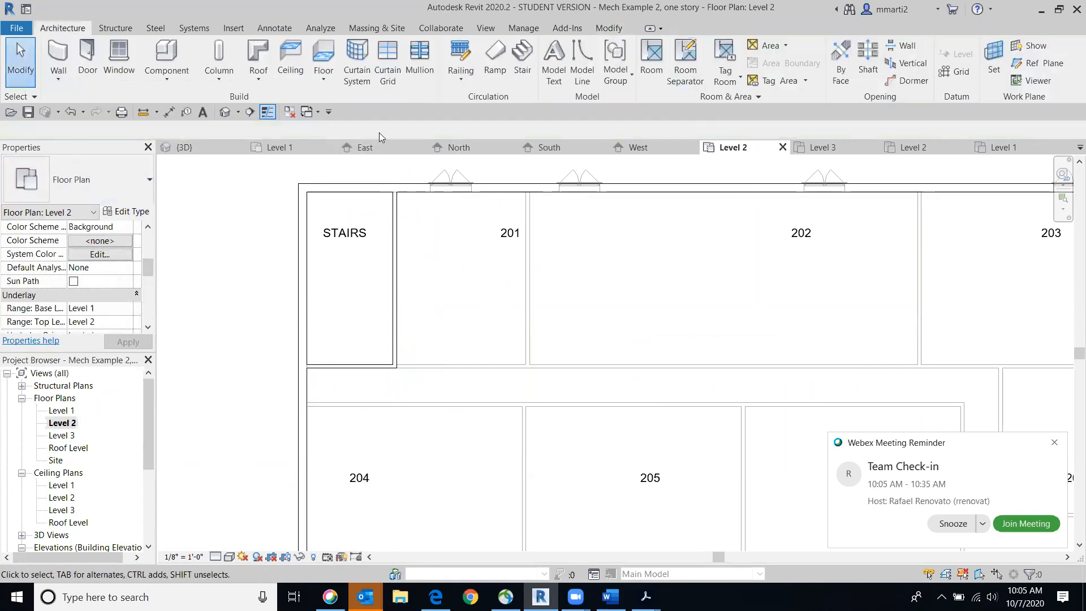
Temporarily hide the Level 3 Wood Joist 10" - Ceramic Tile floor in the 3D view to expose the stair walls on Level 2
left_click(226, 112)
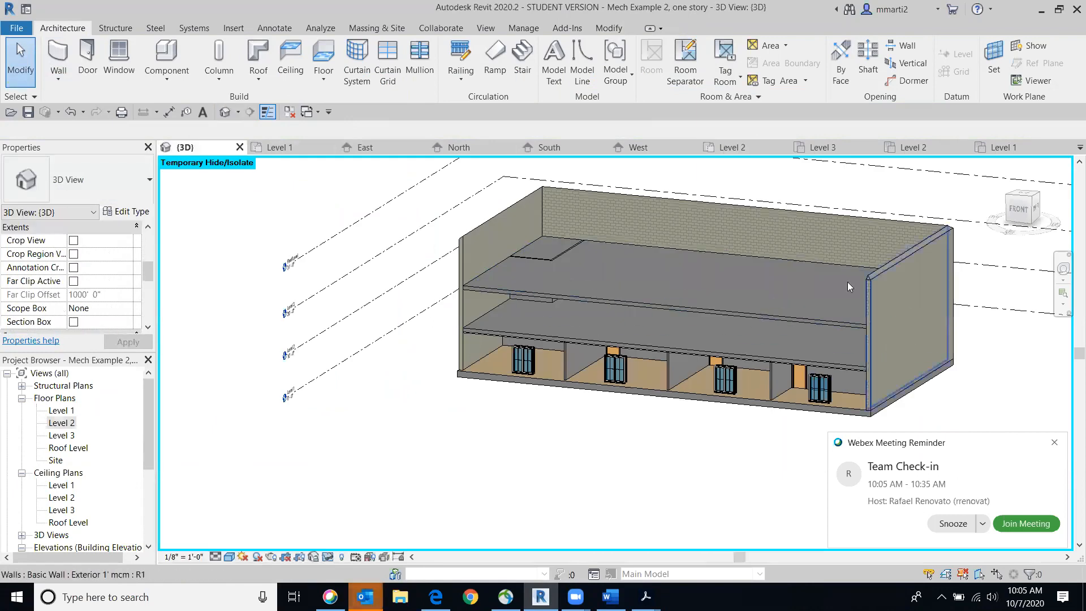
left_click(1019, 209)
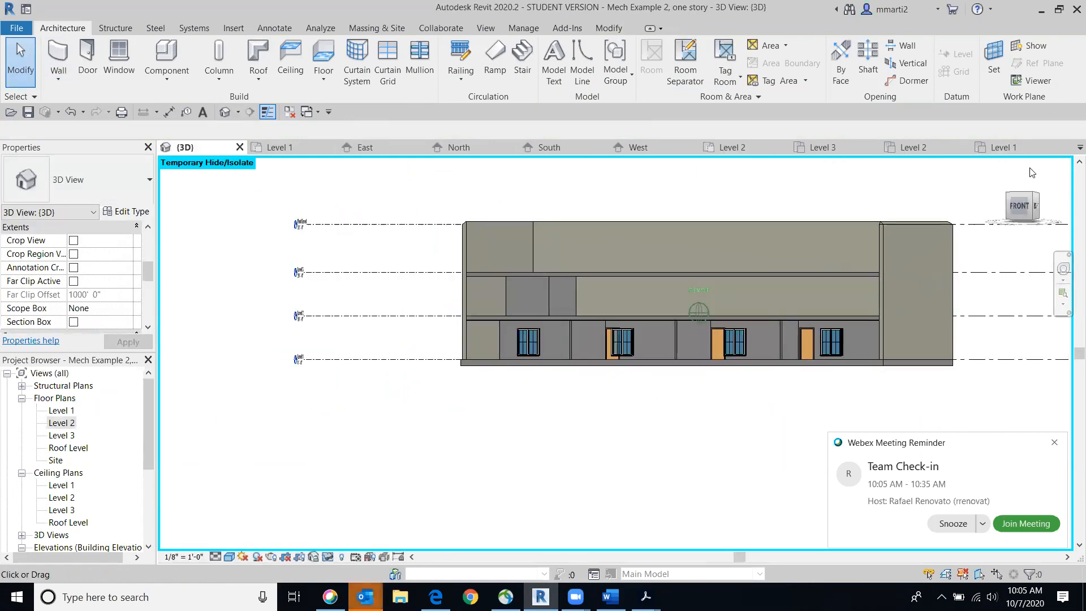
left_click(1028, 204)
left_click_drag(1026, 202, 1059, 226)
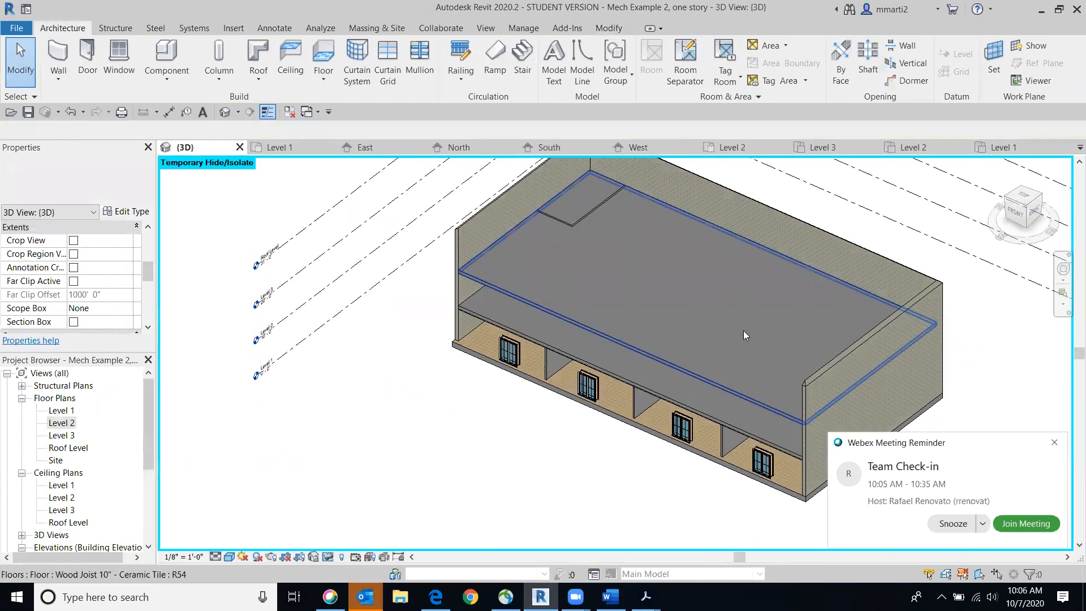
left_click(743, 330)
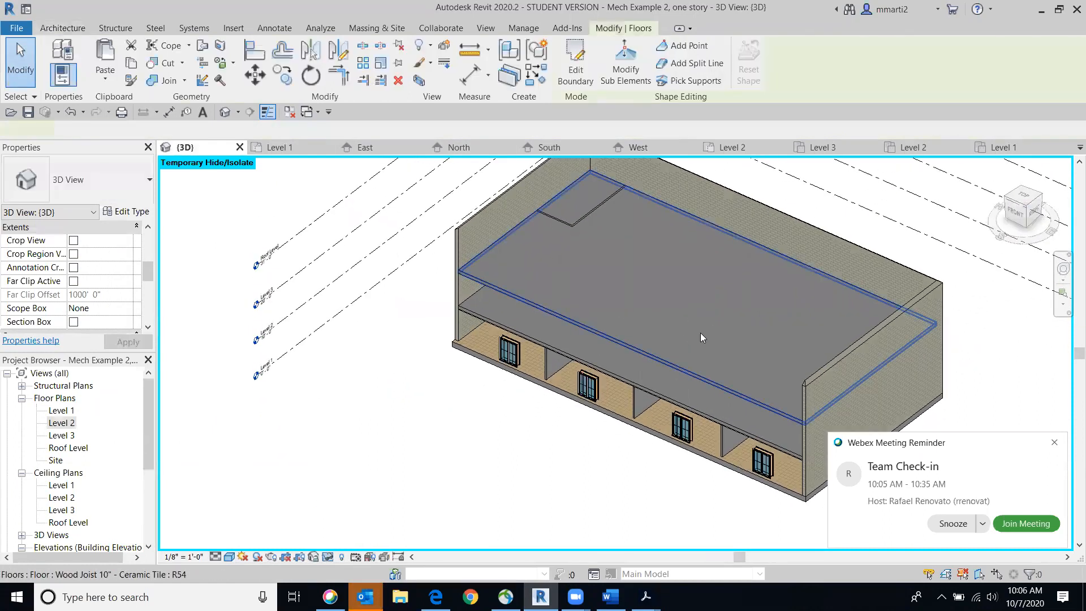
left_click(327, 558)
left_click(406, 526)
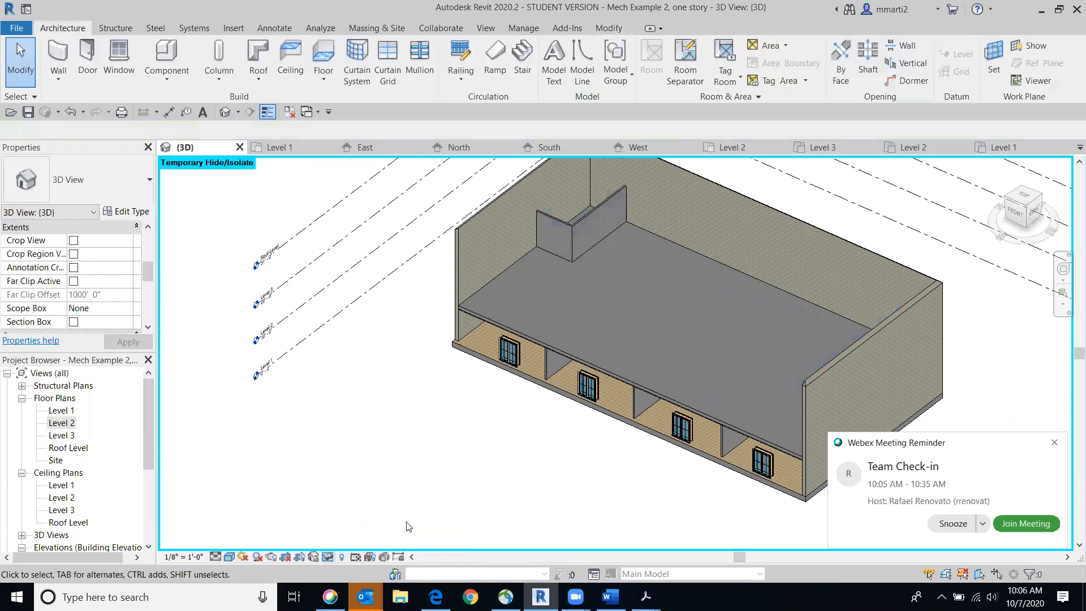
Examine the stair walls from the top in 3D, and review the room layout in the Level 2 floor plan, dismissing the meeting reminder
left_click_drag(1024, 199, 1031, 220)
left_click(1023, 198)
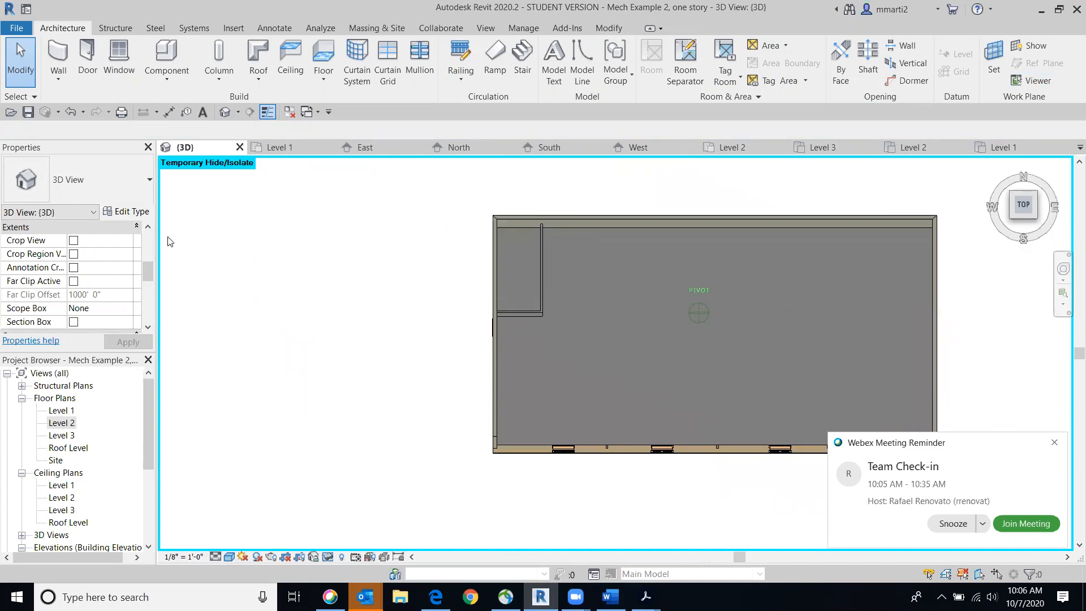
double_click(60, 424)
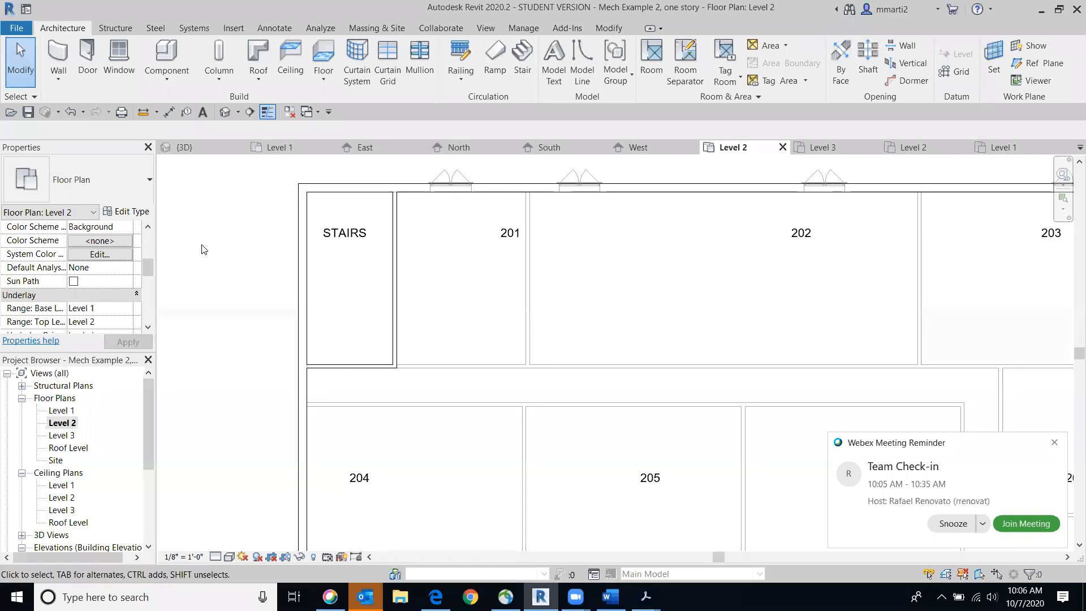
left_click(1054, 444)
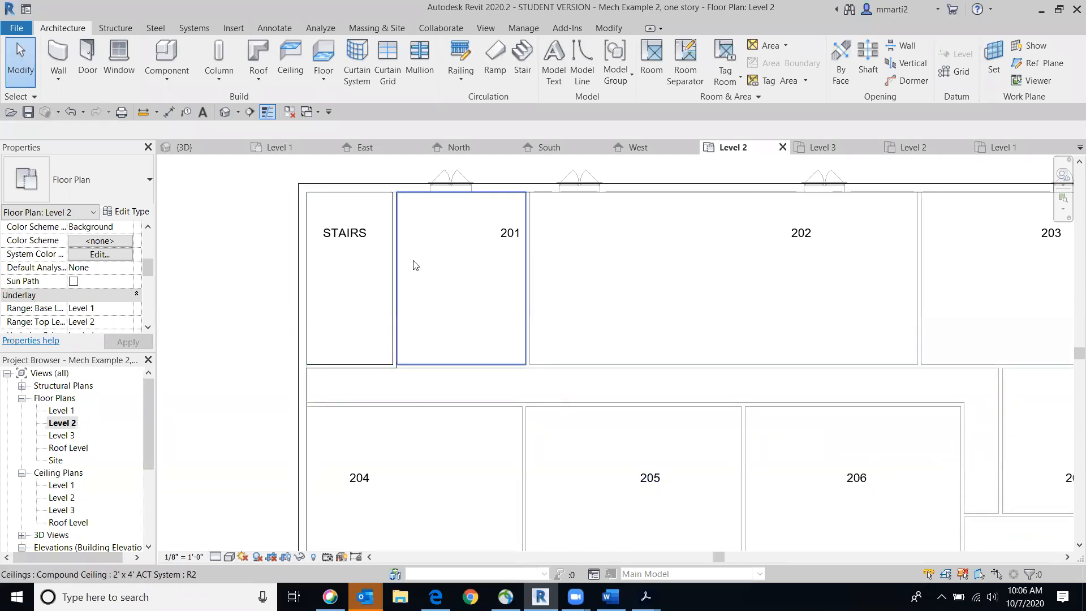
middle_click_drag(706, 348, 596, 320)
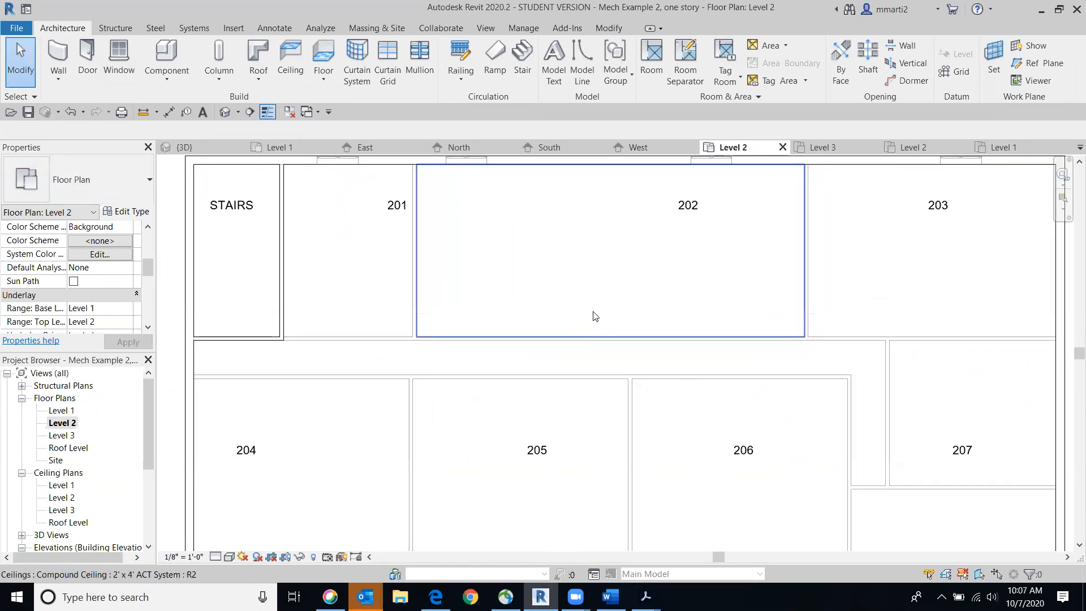
scroll(593, 316, "down", 2)
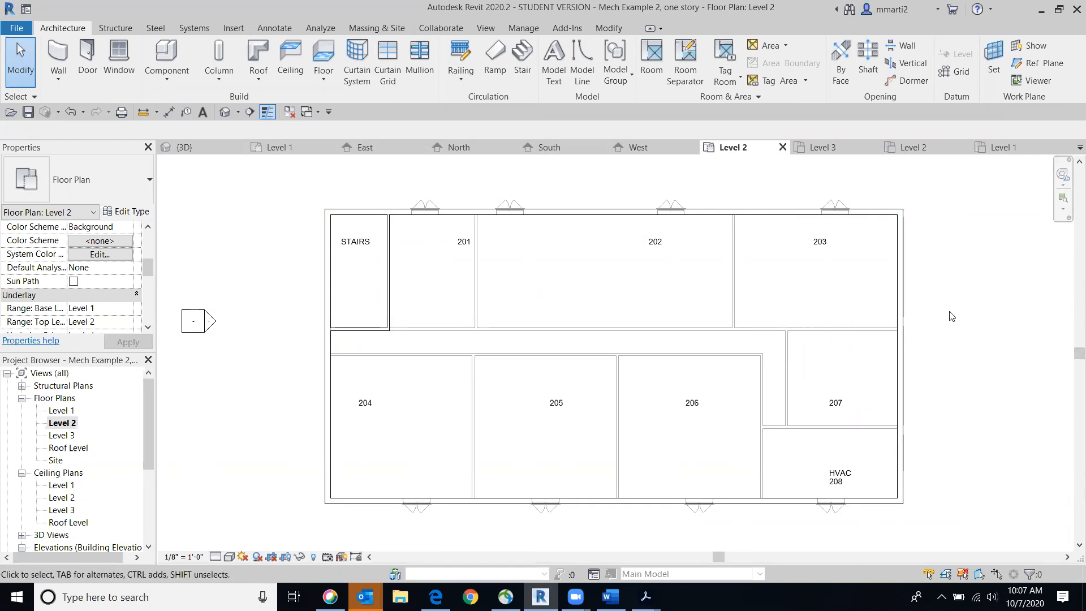
scroll(956, 315, "down", 2)
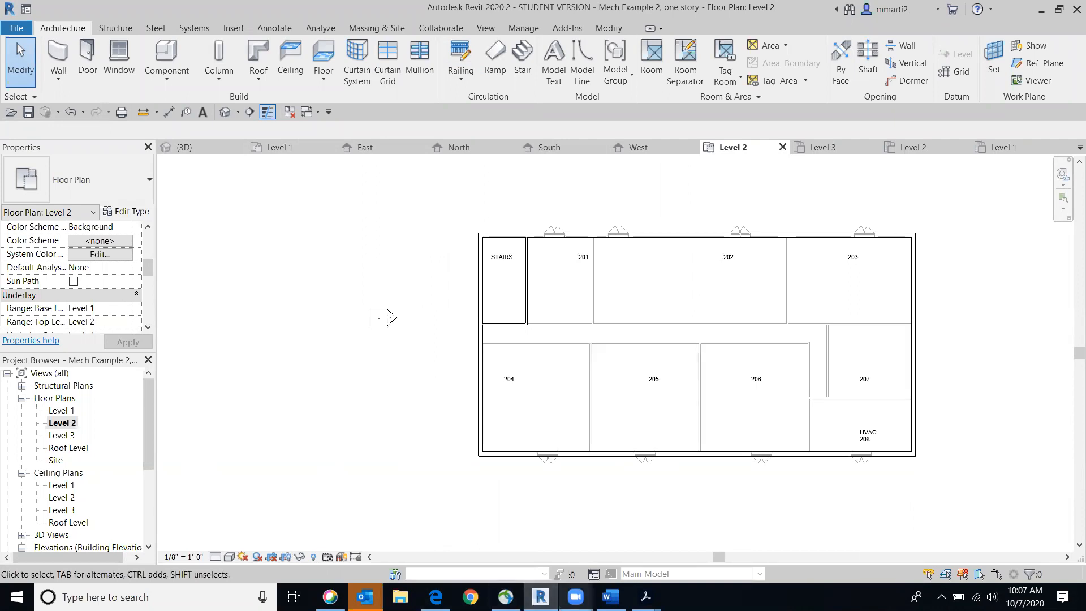
Switch to the Edge browser to view the Final Project - Schematic Design Phase assignment page
mouse_move(541, 596)
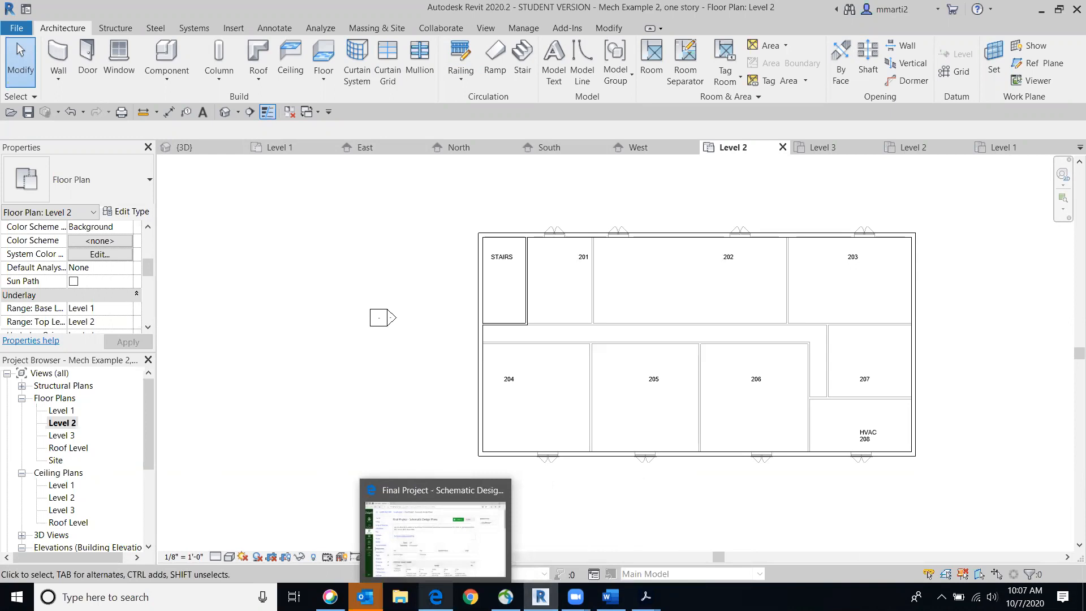
left_click(435, 596)
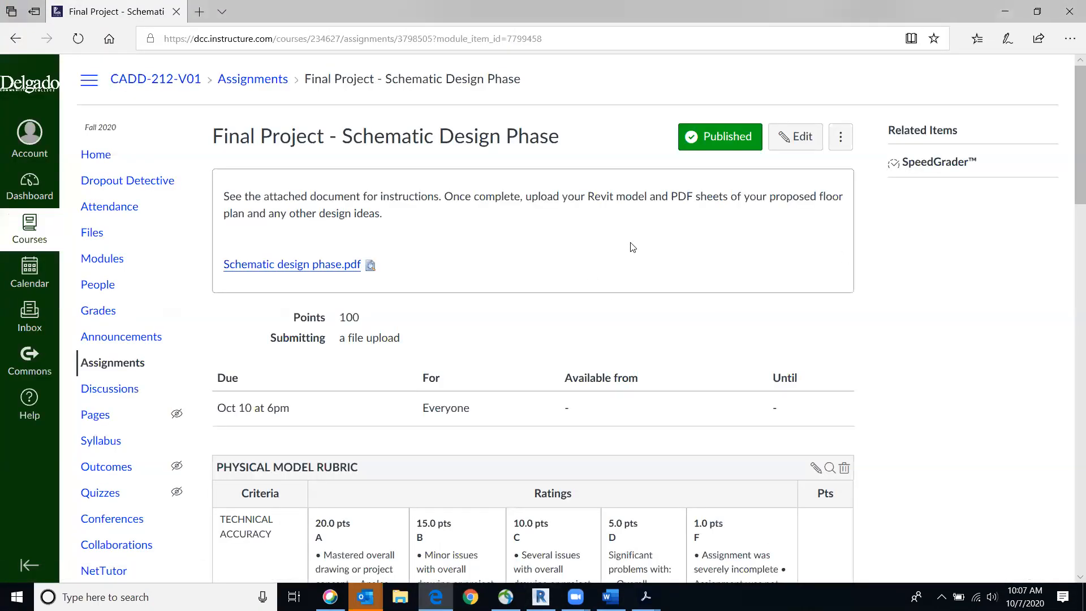